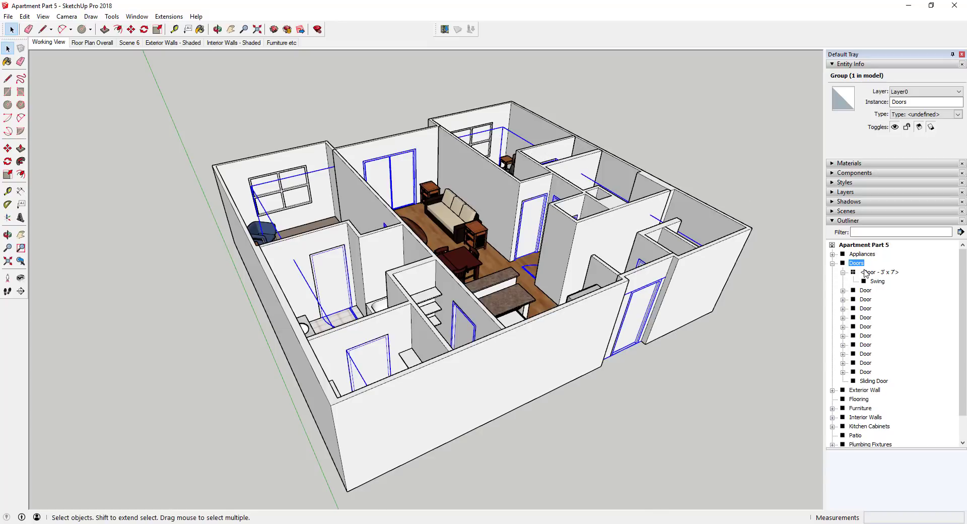
# Inspect the Doors group and its Door - 3' x 7' component in the Outliner and model, leaving the component's entry collapsed.
pyautogui.moveTo(470, 219); pyautogui.dragTo(592, 236, button='middle')
pyautogui.scroll(3, 573, 193)
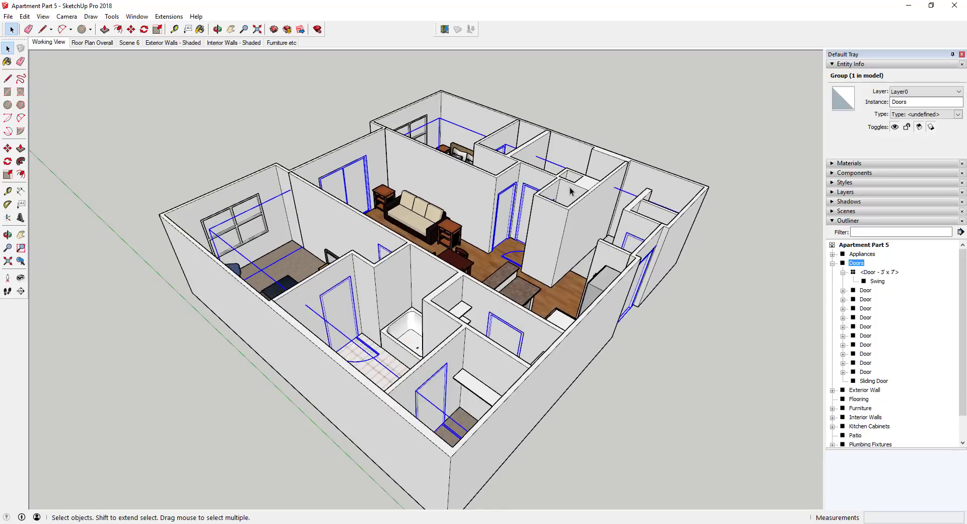
pyautogui.doubleClick(877, 272)
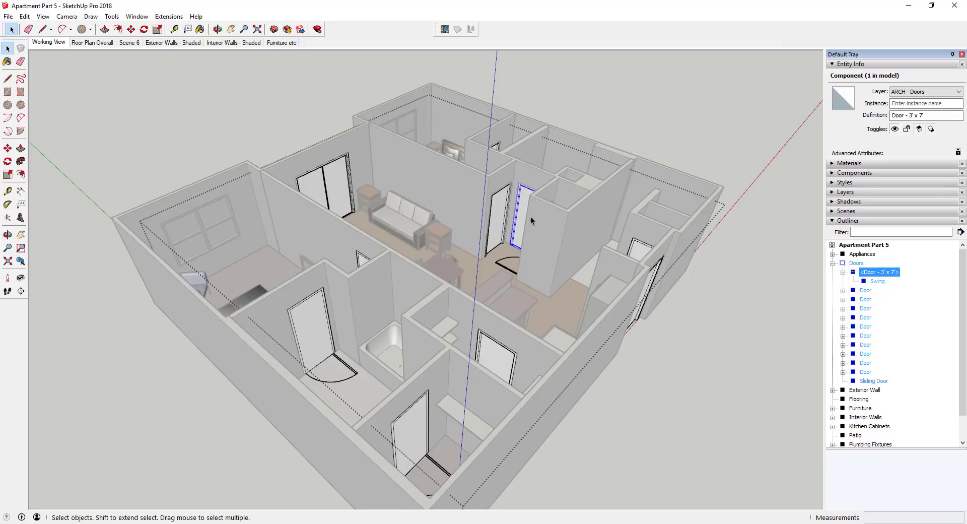
pyautogui.moveTo(489, 201)
pyautogui.mouseDown(button='middle')
pyautogui.moveTo(672, 198)
pyautogui.moveTo(481, 187)
pyautogui.mouseUp(button='middle')
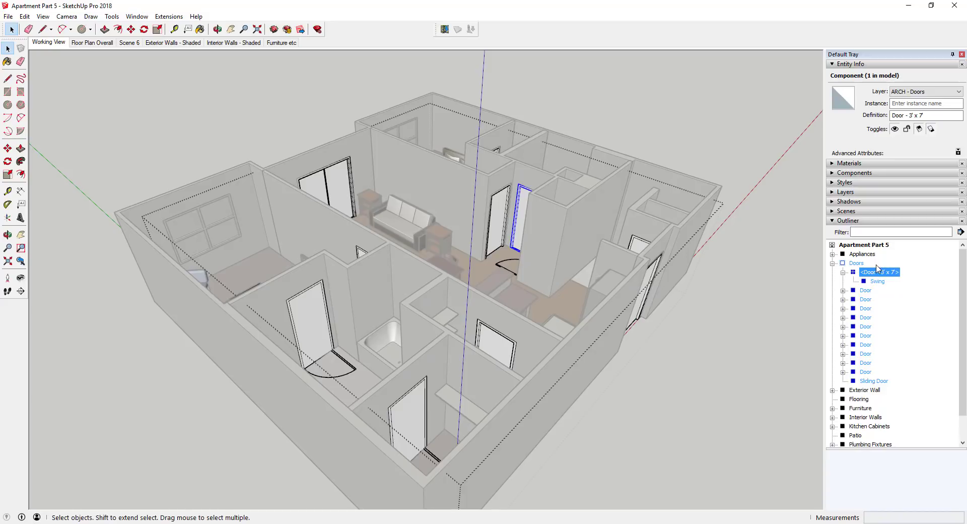
pyautogui.click(734, 297)
pyautogui.moveTo(734, 297); pyautogui.dragTo(520, 209, button='middle')
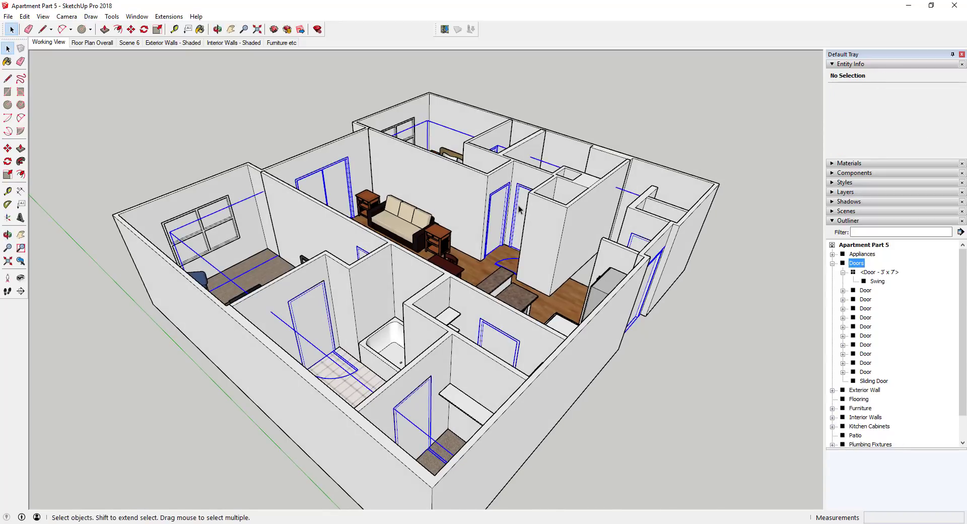
pyautogui.click(519, 209)
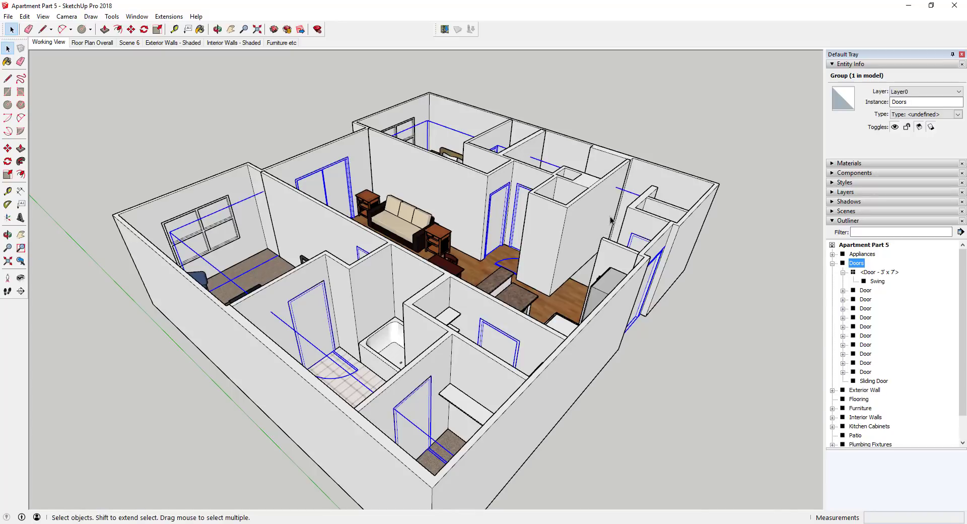
pyautogui.moveTo(549, 196); pyautogui.dragTo(867, 294, button='middle')
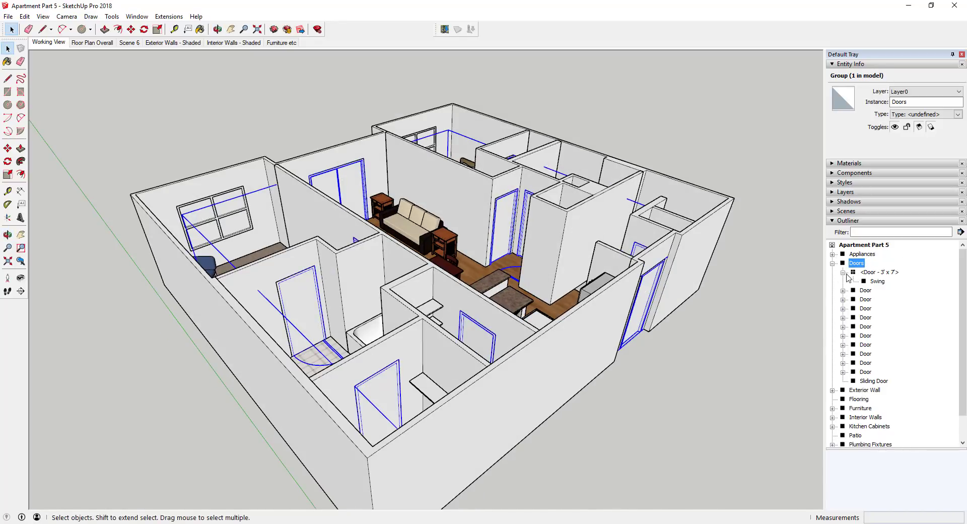
pyautogui.click(843, 272)
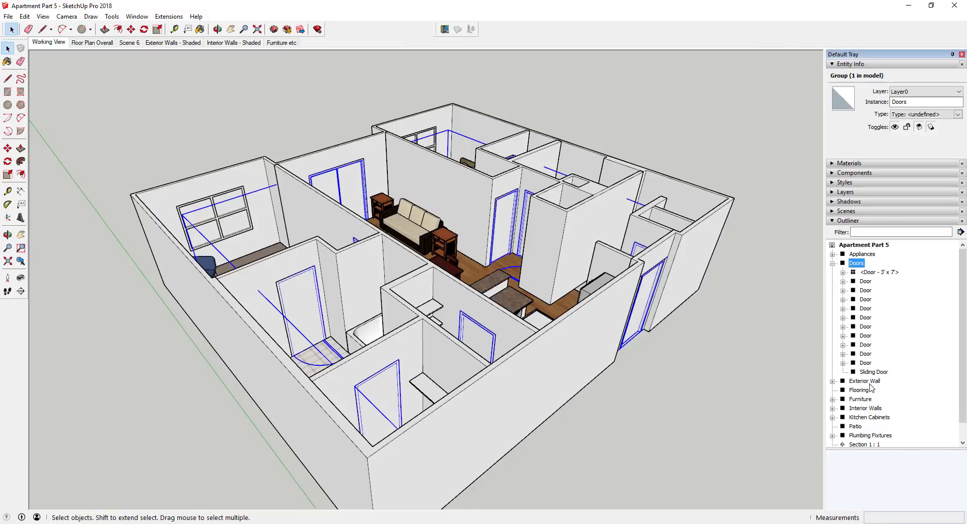
# Show the layer list and toggle the ARCH - Exterior Walls and ARCH - Interior Walls layers off and back on.
pyautogui.click(833, 193)
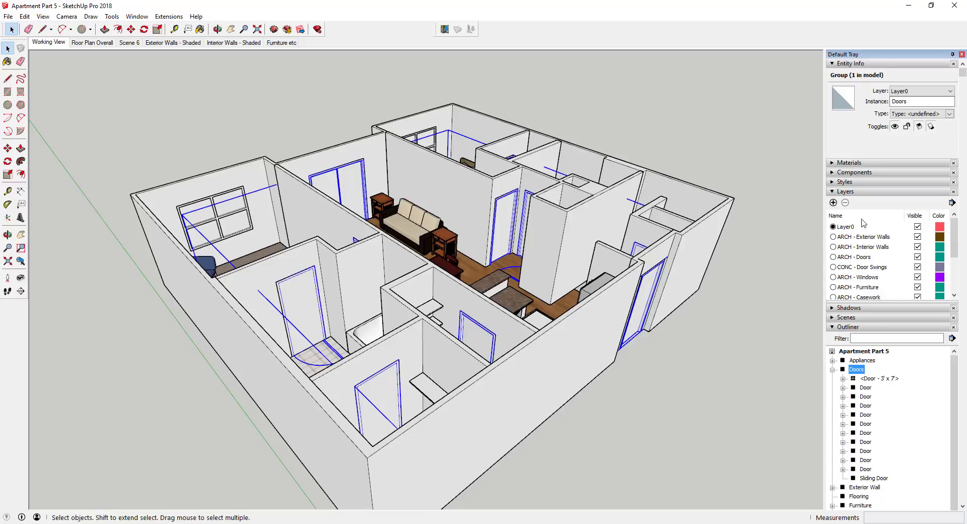
pyautogui.click(918, 237)
pyautogui.click(918, 237)
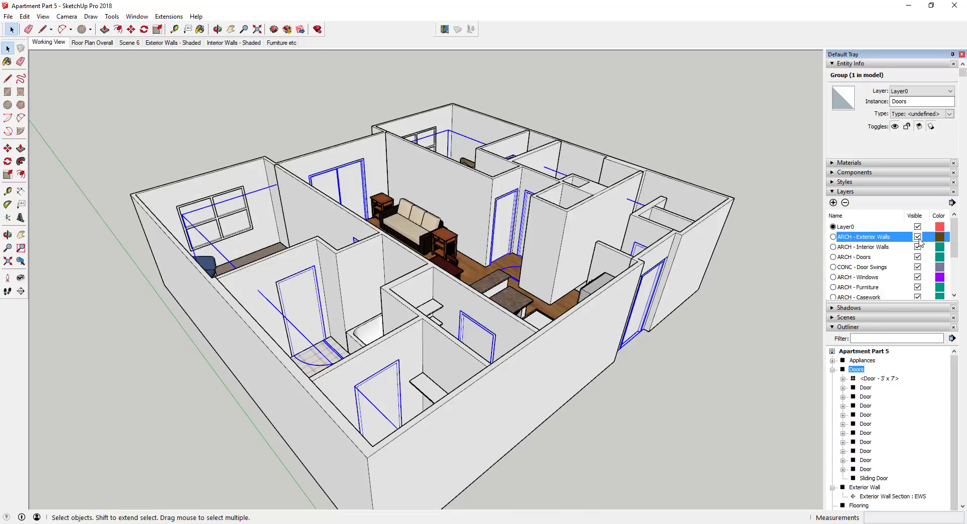
pyautogui.click(918, 246)
pyautogui.click(918, 247)
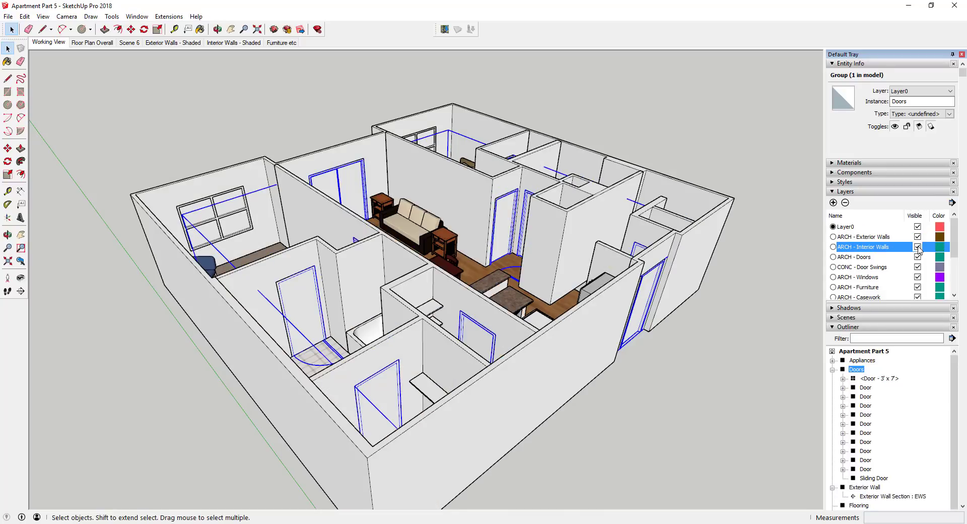
pyautogui.click(917, 247)
pyautogui.click(918, 247)
# Collapse the Exterior Wall and Interior Walls groups in the Outliner and review the remaining groups, including the contents of Windows.
pyautogui.scroll(-1, 881, 461)
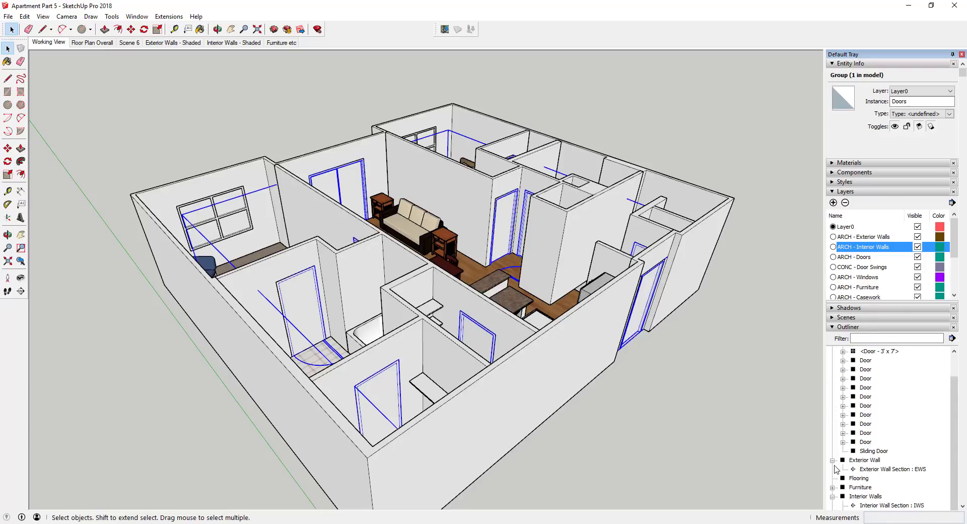
pyautogui.click(833, 461)
pyautogui.click(833, 488)
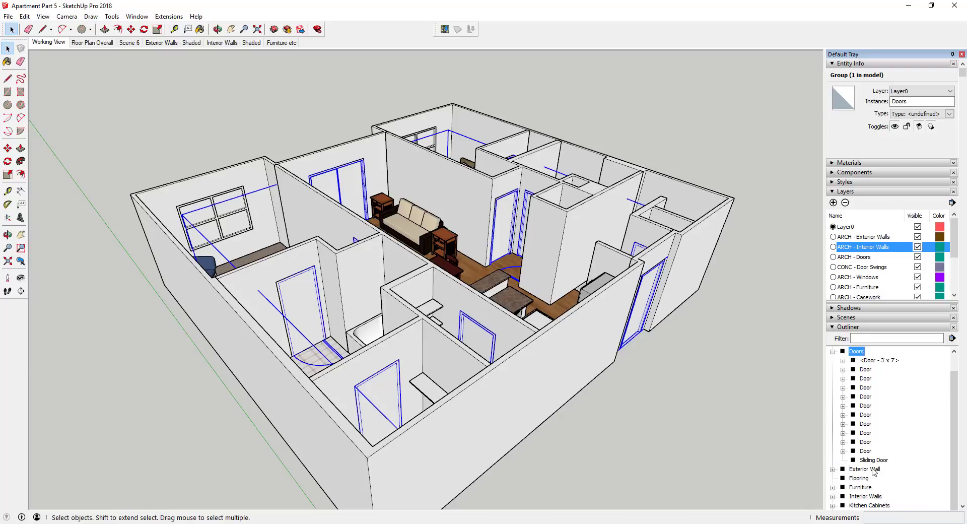
pyautogui.scroll(-2, 866, 476)
pyautogui.click(833, 487)
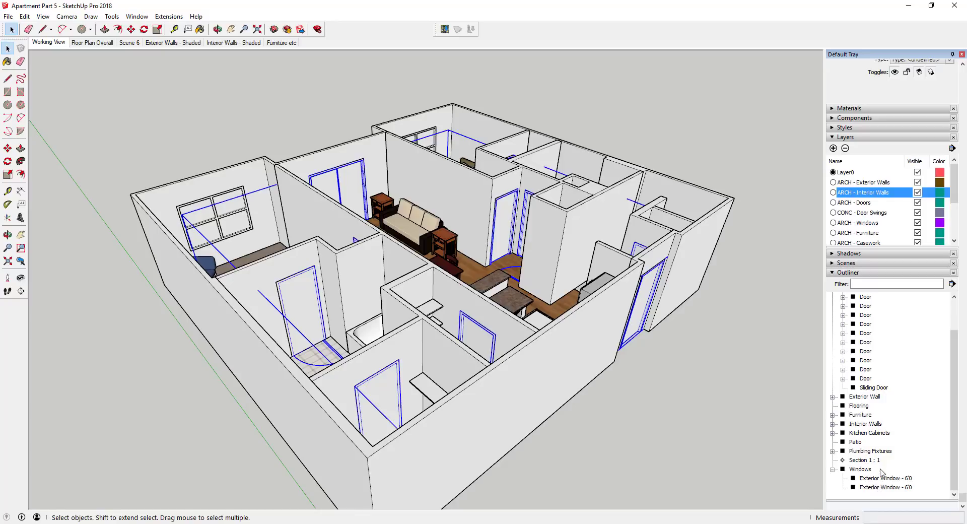
pyautogui.scroll(2, 881, 474)
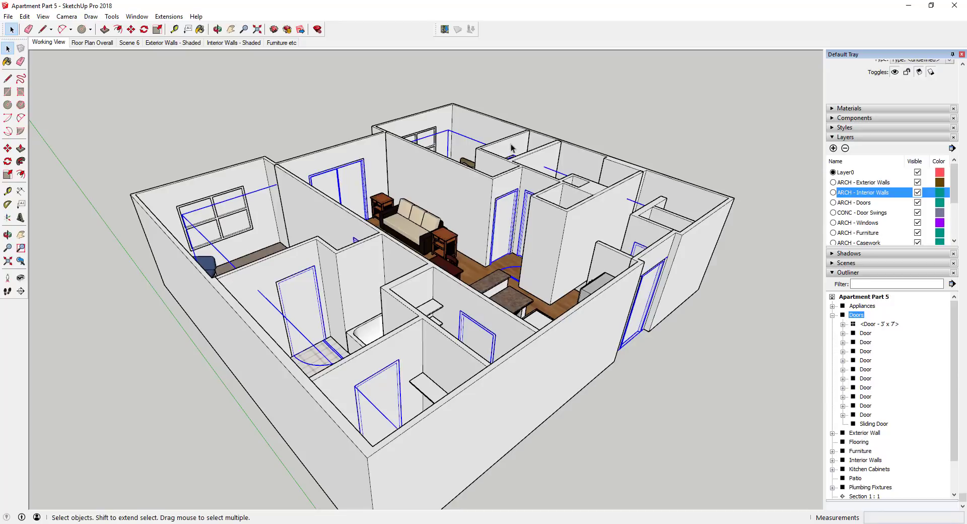
# Open Generate Report and create a new report template covering the entire model.
pyautogui.click(8, 17)
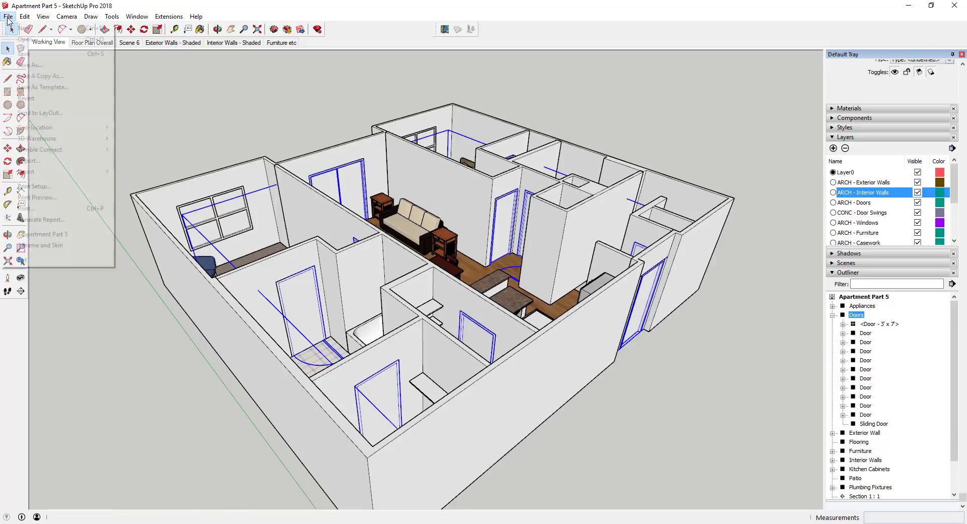
pyautogui.click(41, 219)
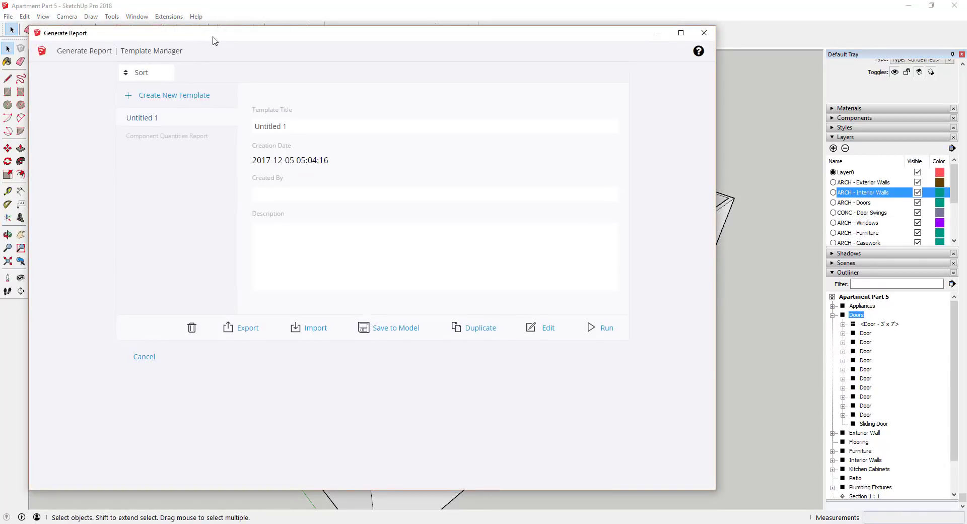
pyautogui.click(166, 103)
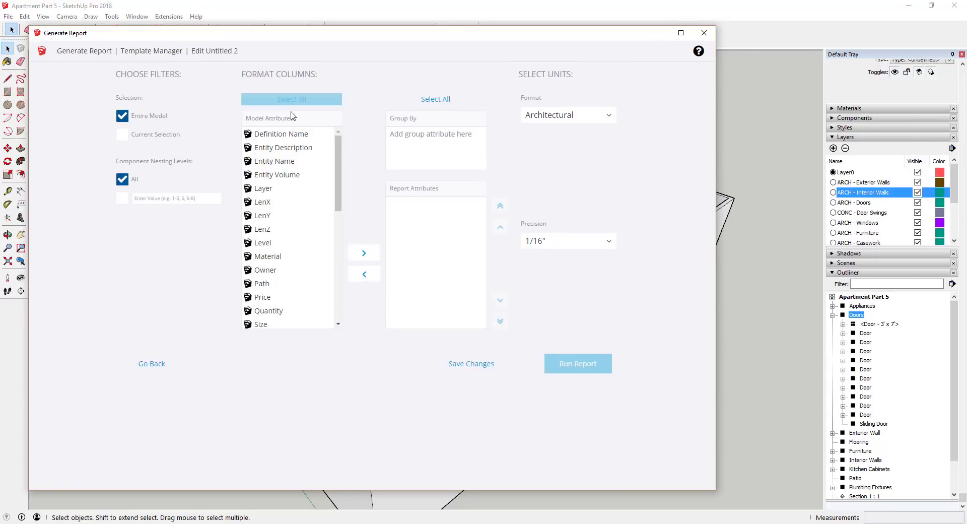
pyautogui.moveTo(302, 175); pyautogui.dragTo(262, 147)
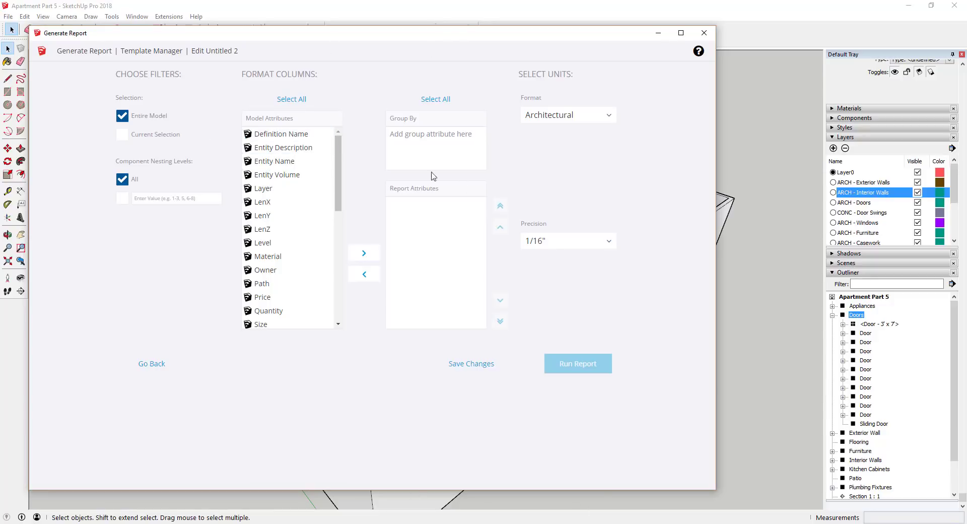
pyautogui.click(860, 300)
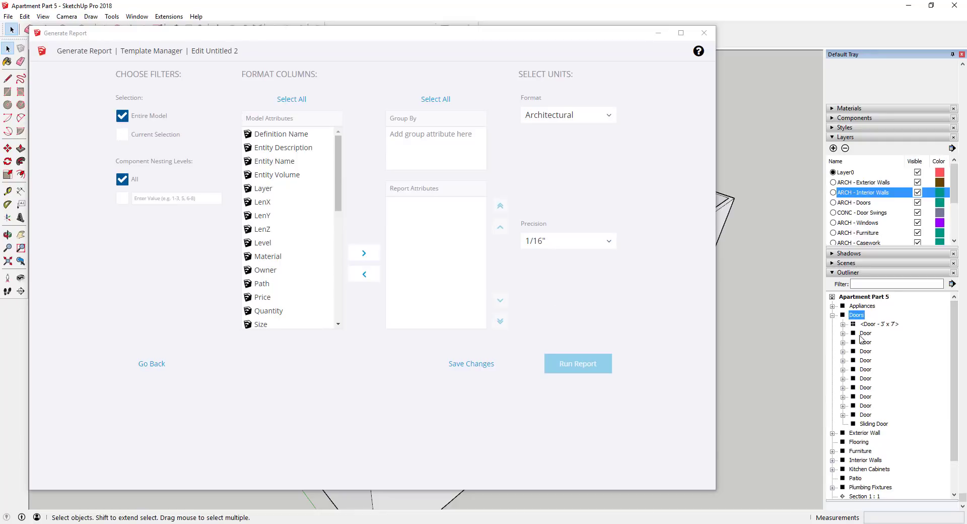
pyautogui.click(864, 433)
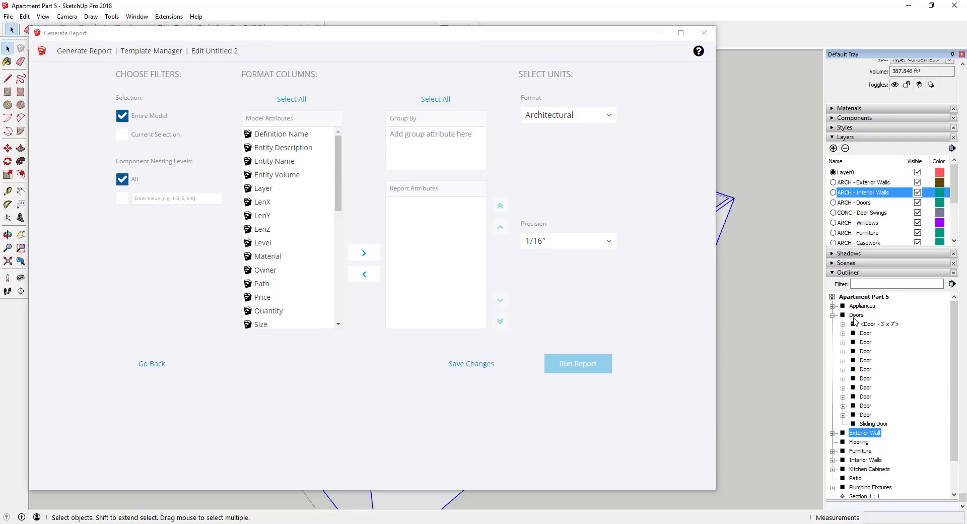
pyautogui.click(855, 320)
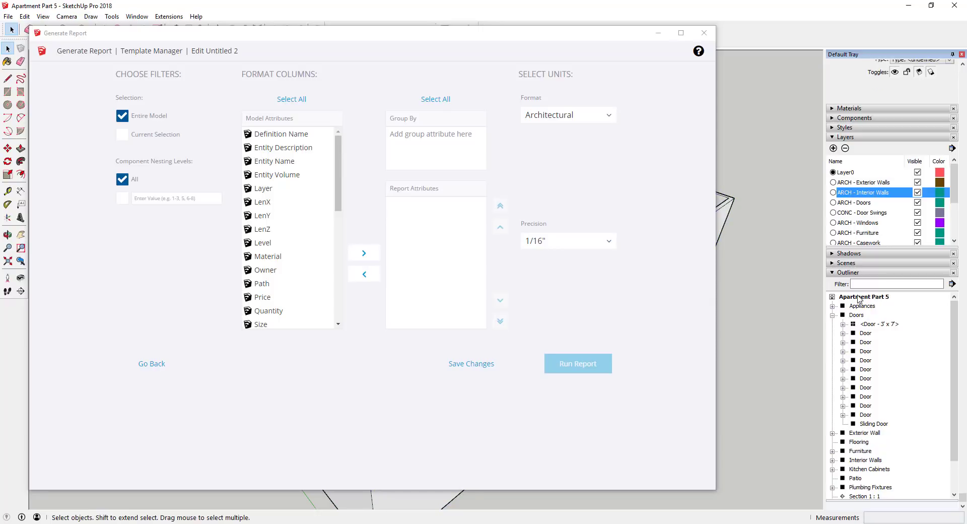
# Add Definition Name, Entity Name and Quantity as the report attributes and run the report.
pyautogui.click(308, 170)
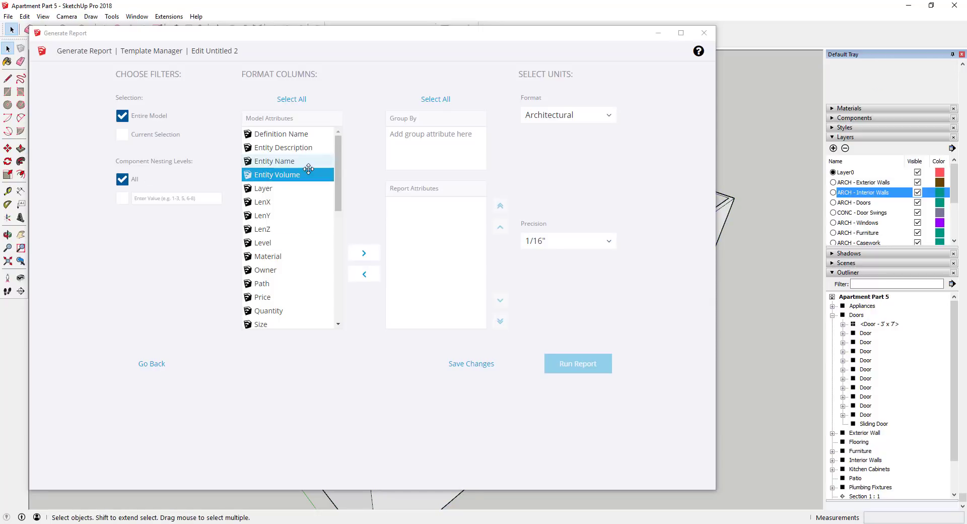
pyautogui.moveTo(308, 169); pyautogui.dragTo(285, 162)
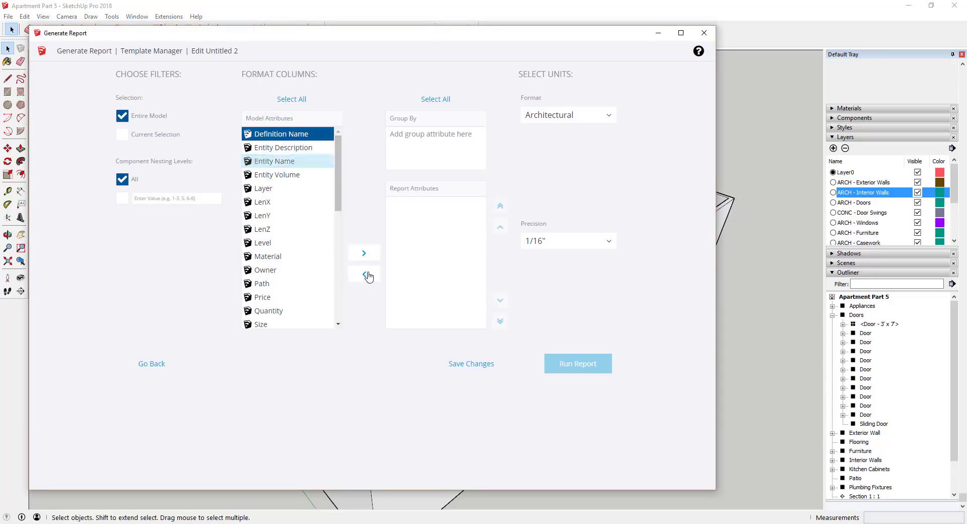
pyautogui.click(363, 252)
pyautogui.click(290, 147)
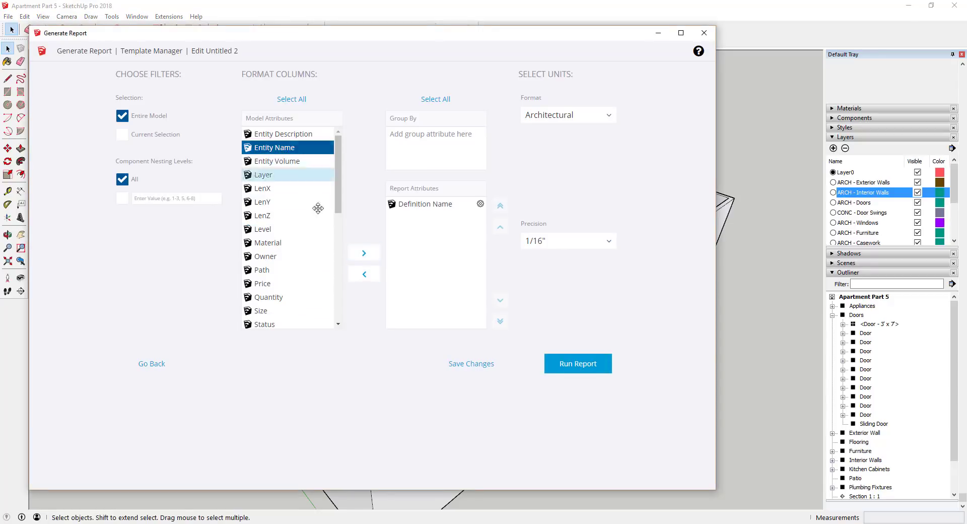
pyautogui.click(364, 256)
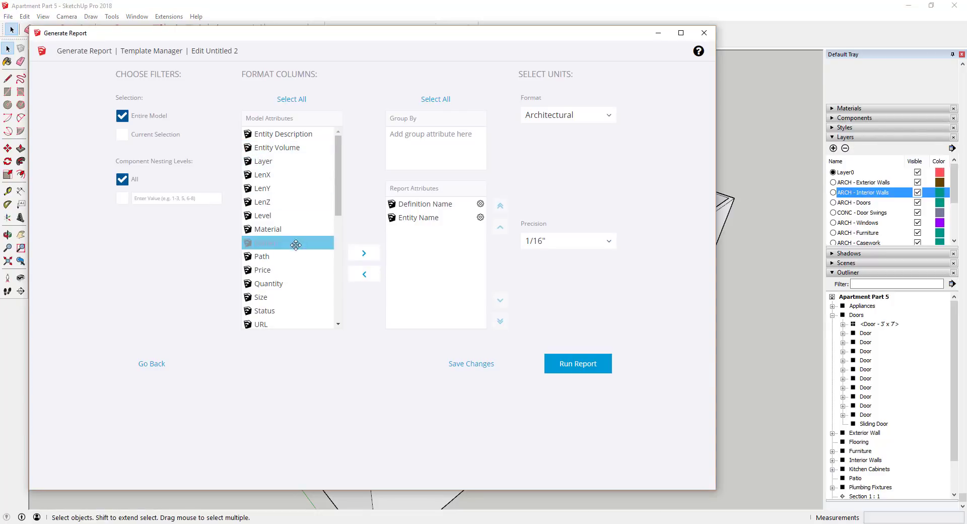
pyautogui.click(280, 283)
pyautogui.click(363, 253)
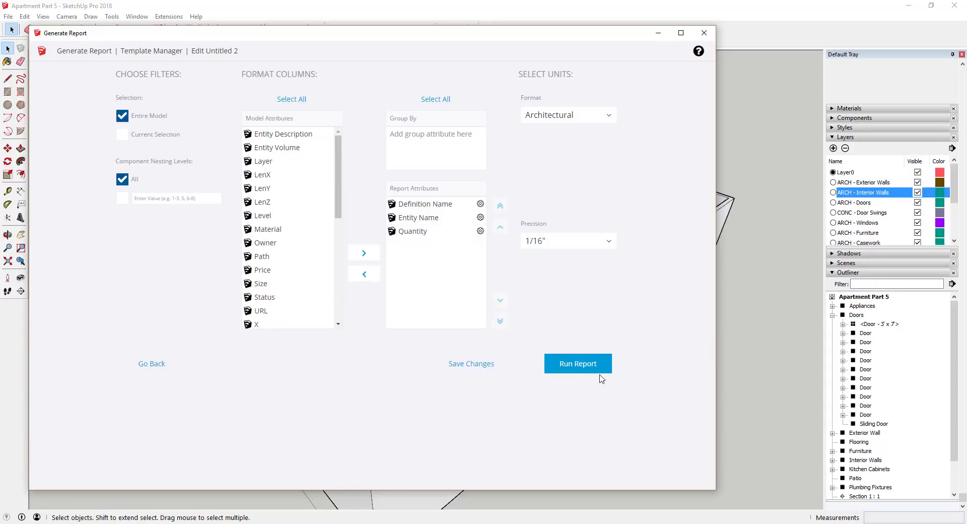
pyautogui.click(578, 363)
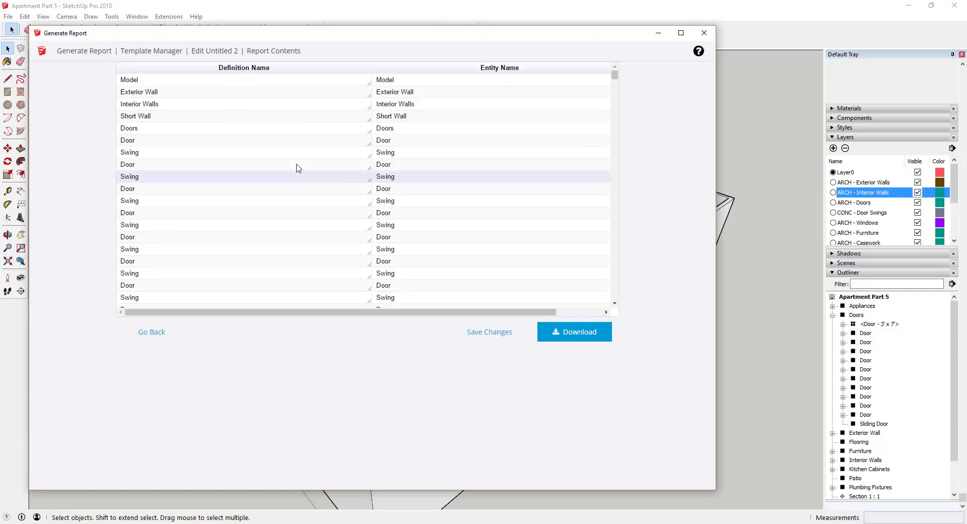
# Examine the definition and entity names listed throughout the report contents, from the doors and furniture to the plumbing fixtures.
pyautogui.scroll(-3, 262, 116)
pyautogui.scroll(-10, 303, 136)
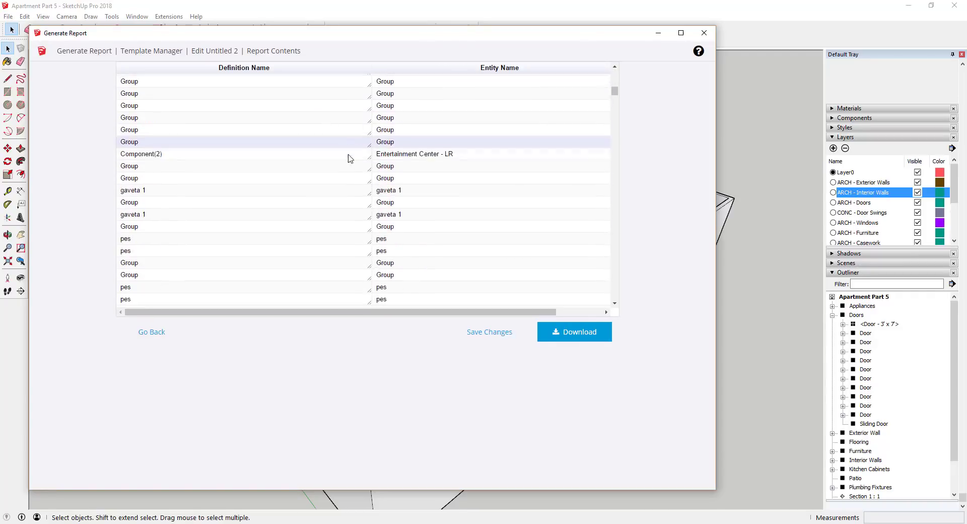
pyautogui.scroll(-10, 403, 174)
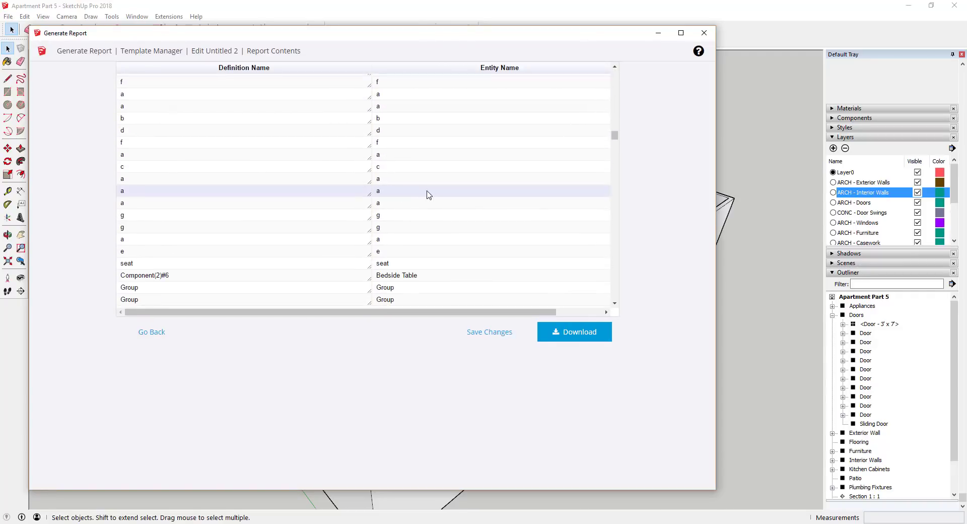
pyautogui.scroll(-10, 342, 160)
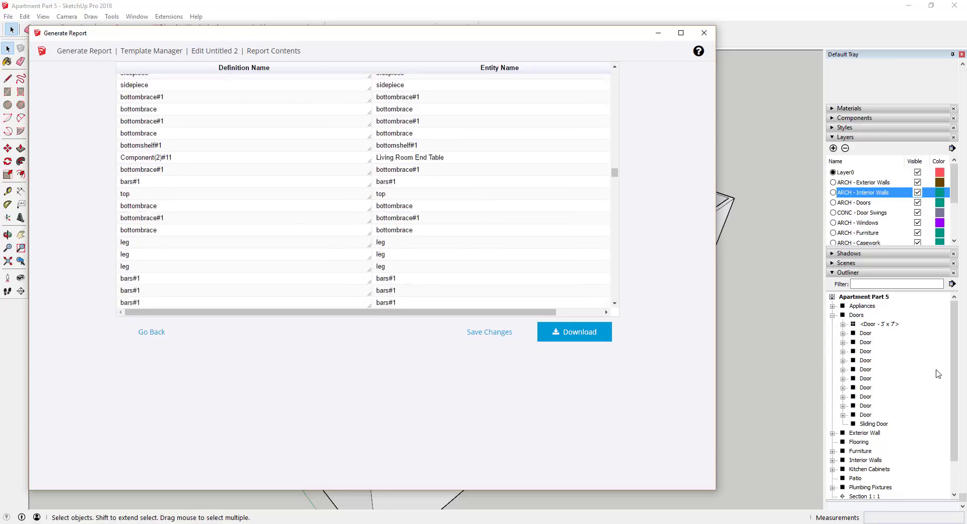
pyautogui.scroll(-10, 425, 196)
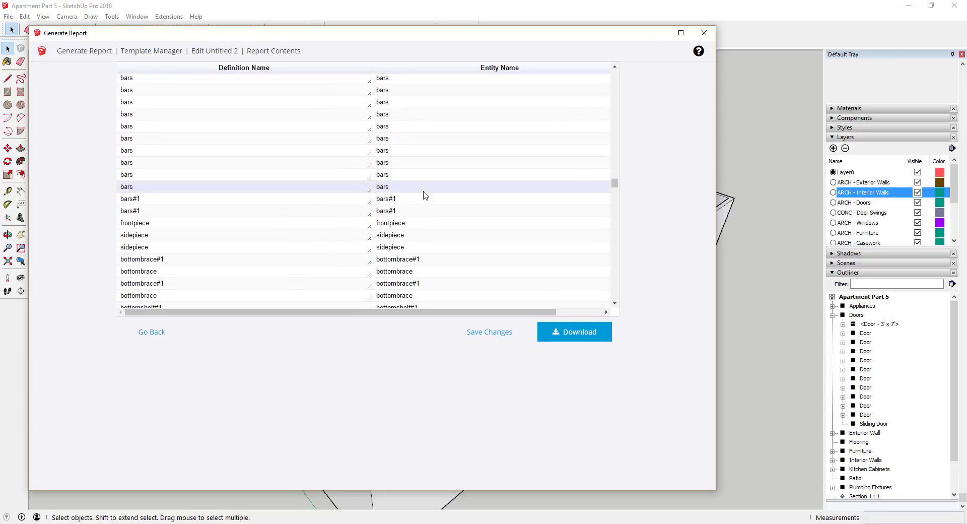
pyautogui.scroll(-10, 428, 190)
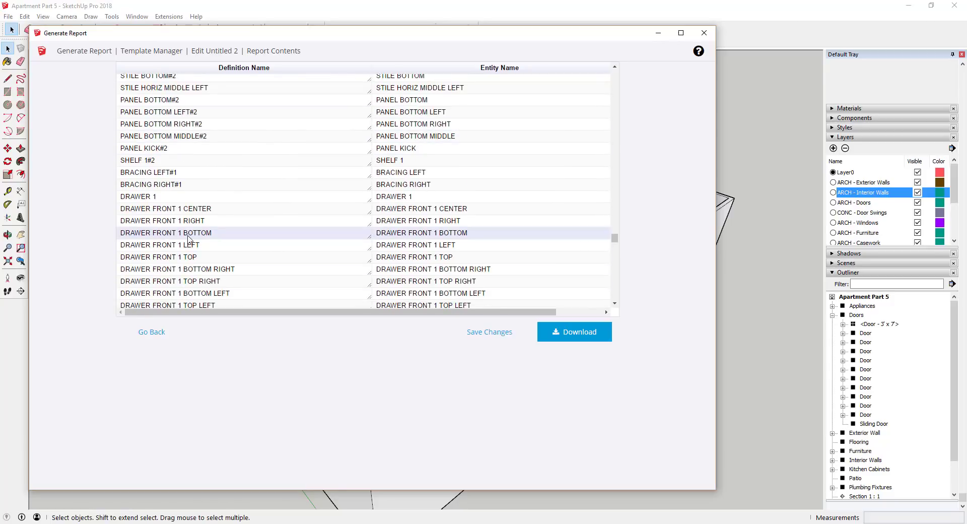
pyautogui.scroll(-15, 194, 223)
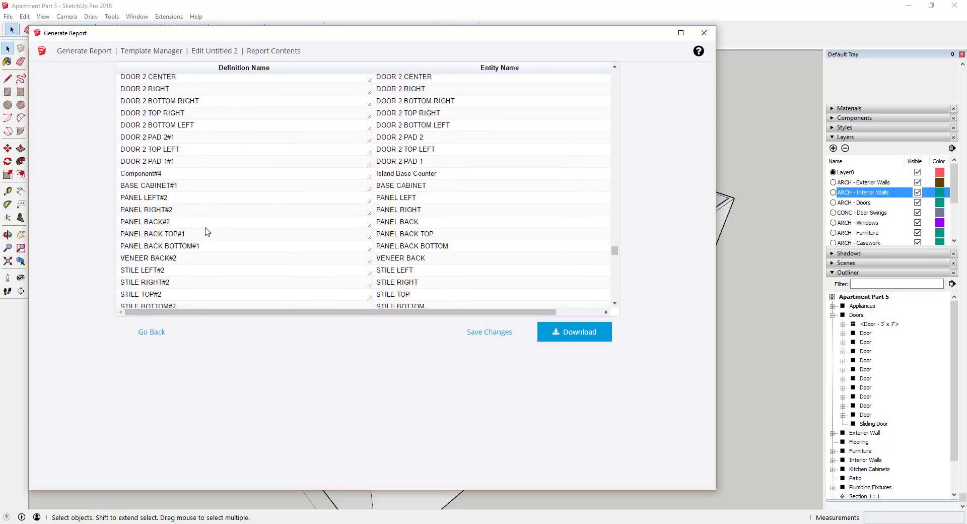
pyautogui.scroll(-3, 207, 237)
pyautogui.scroll(12, 205, 234)
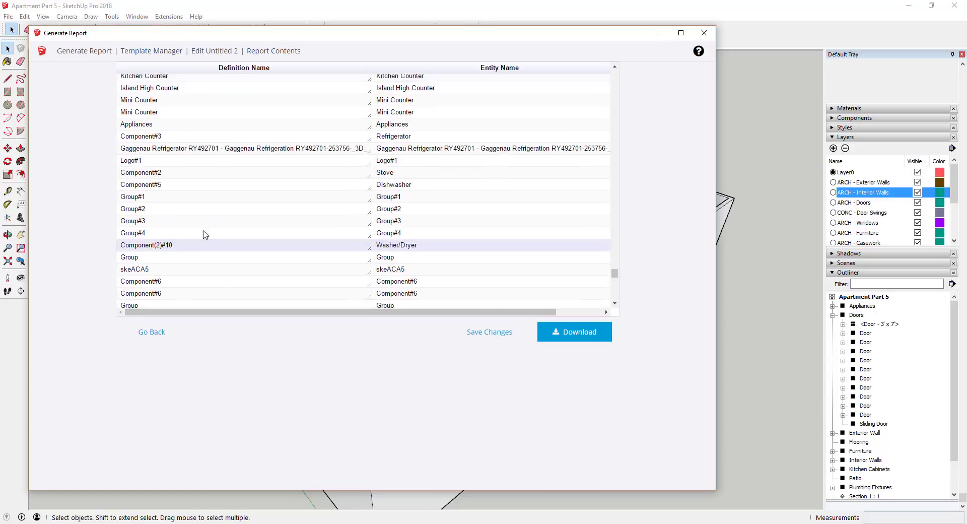
pyautogui.scroll(-12, 236, 190)
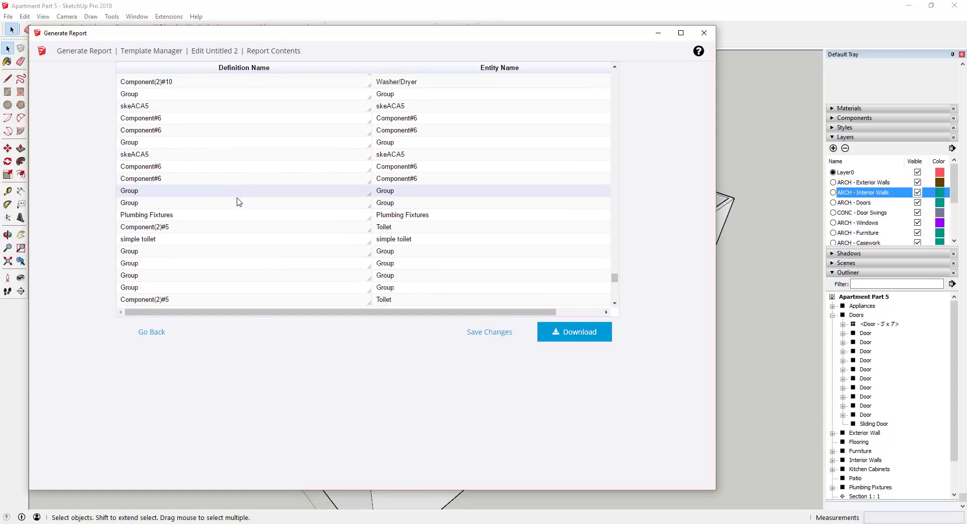
# Return to the report template, select the Doors group in the Outliner and run the report on the current selection only.
pyautogui.click(149, 334)
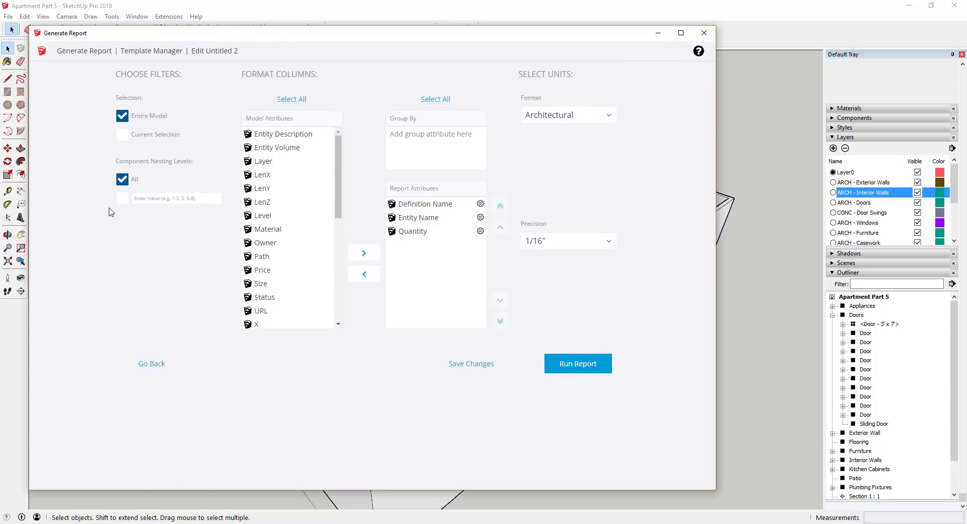
pyautogui.click(832, 315)
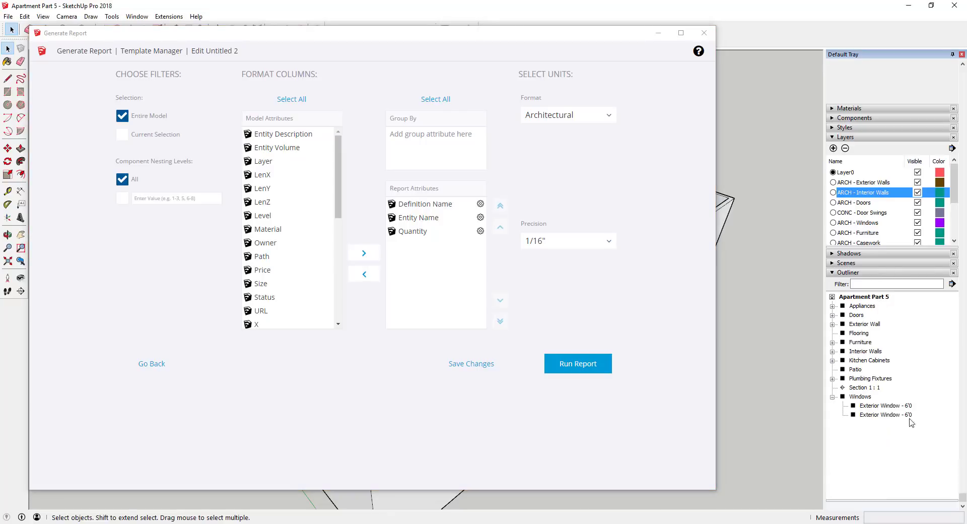
pyautogui.click(856, 316)
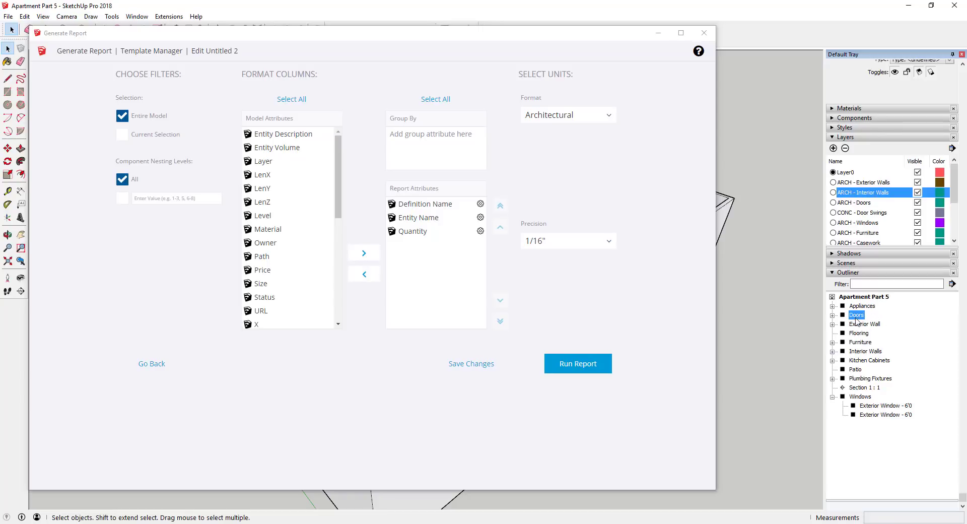
pyautogui.moveTo(399, 34); pyautogui.dragTo(966, 211)
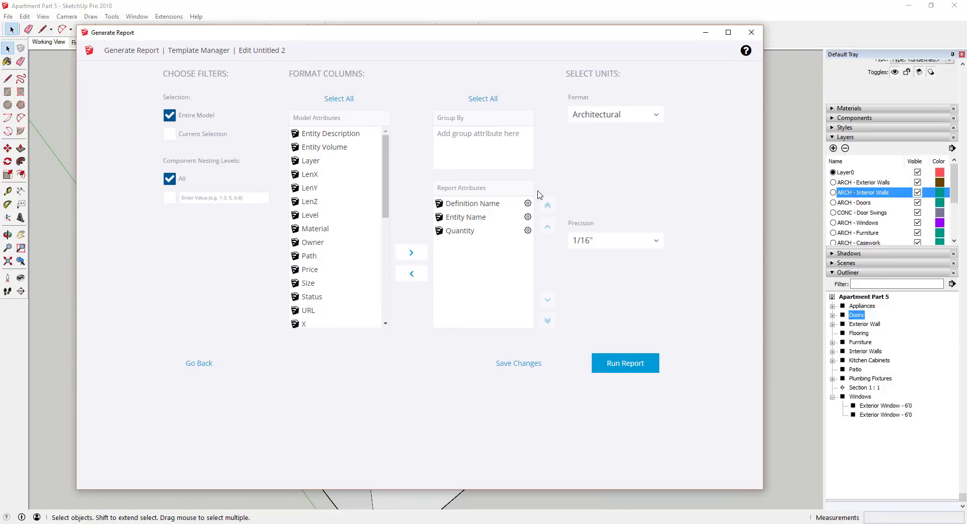
pyautogui.click(170, 134)
pyautogui.click(628, 367)
# Compare the report rows with the Doors group in the Outliner, checking what is nested inside the first few doors.
pyautogui.scroll(-3, 282, 151)
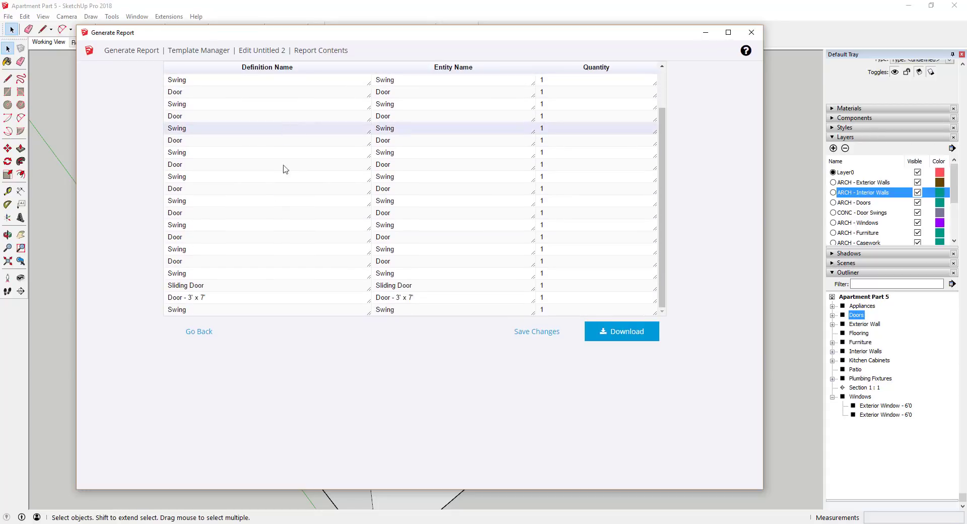
pyautogui.scroll(3, 244, 296)
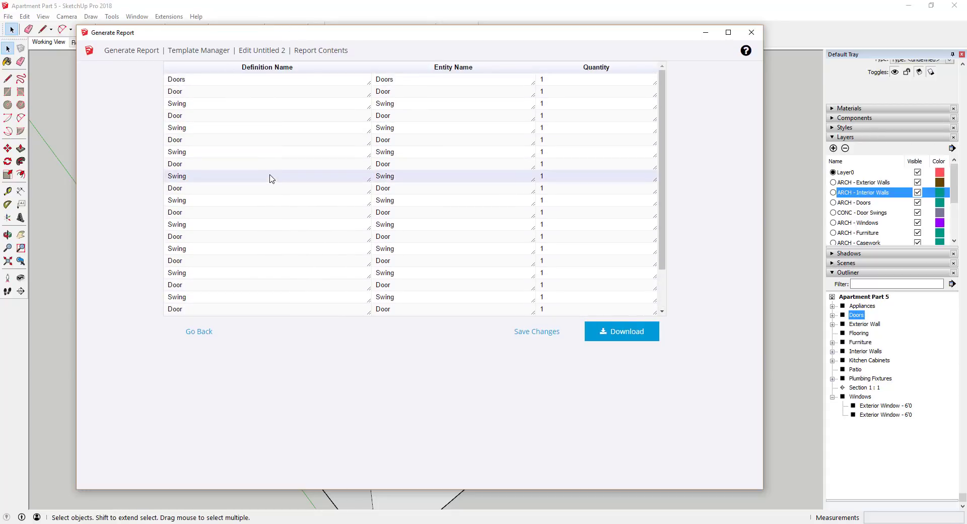
pyautogui.click(832, 315)
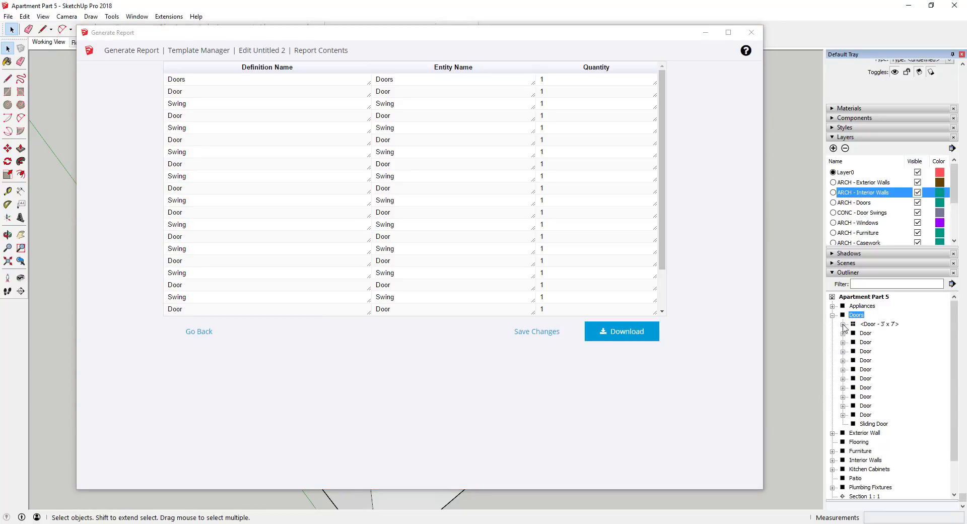
pyautogui.click(844, 324)
pyautogui.click(843, 343)
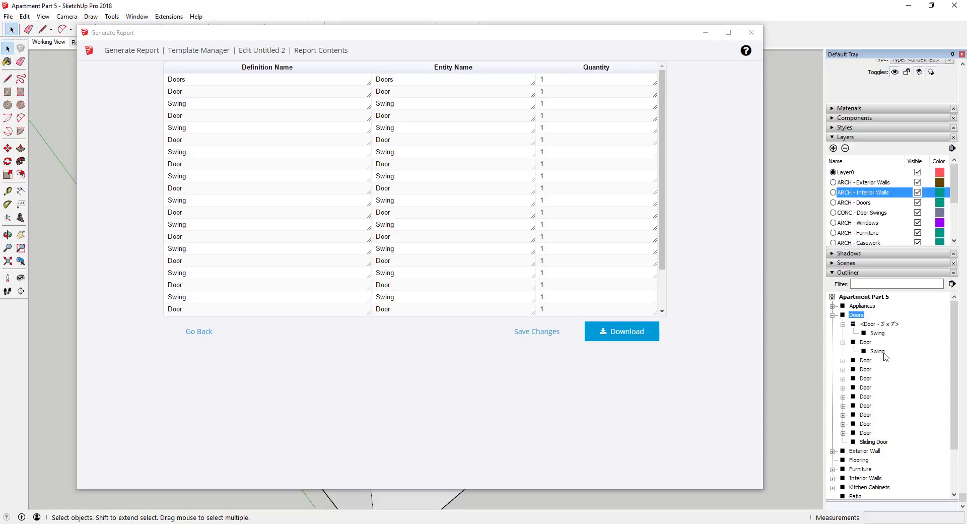
pyautogui.click(844, 342)
pyautogui.click(843, 324)
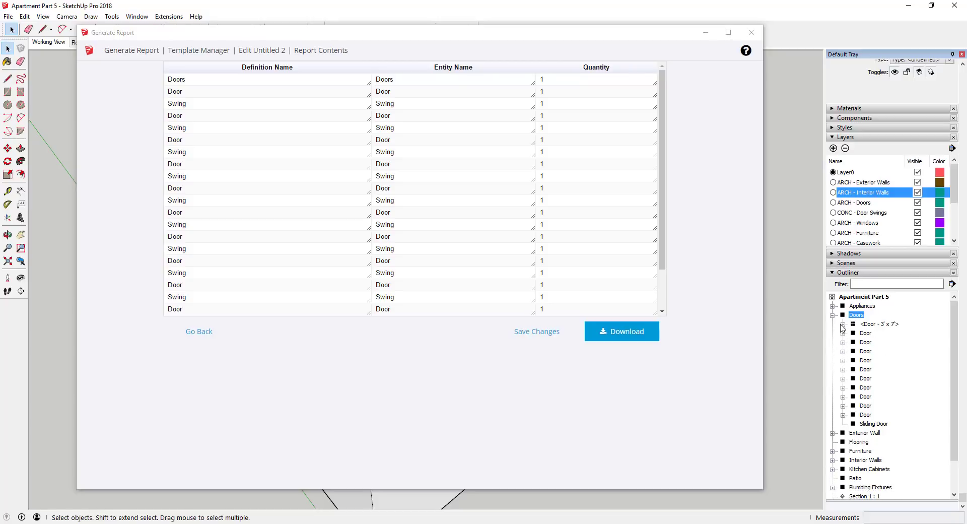
# Return to the template, restrict the component nesting levels to 2 and run the report.
pyautogui.click(198, 331)
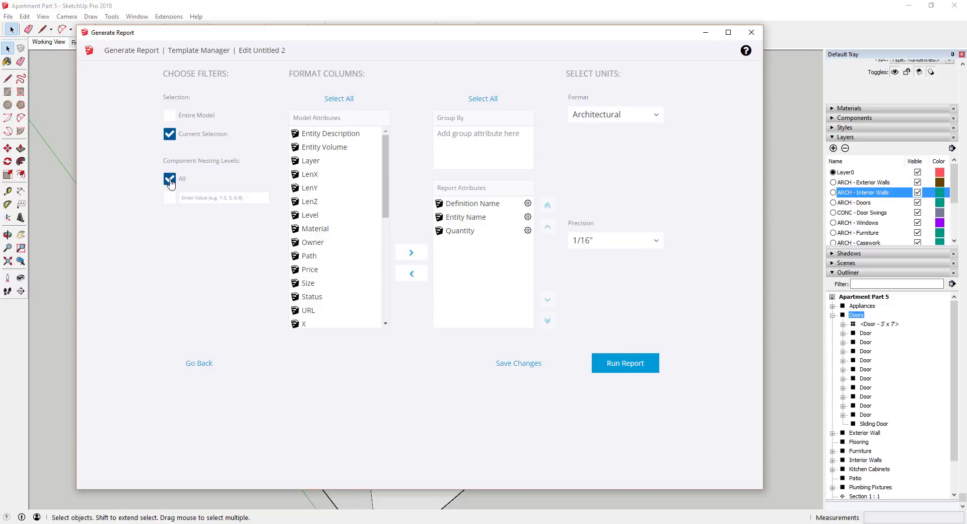
pyautogui.click(843, 333)
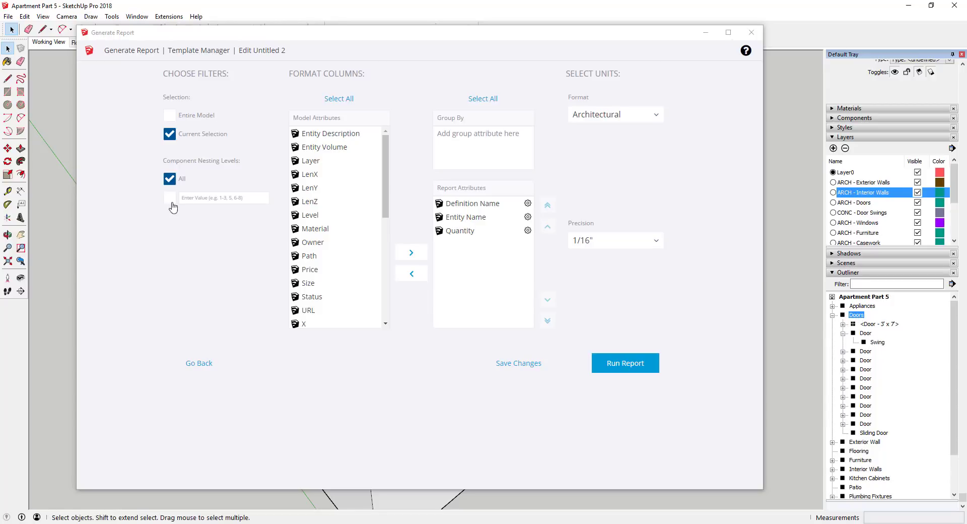
pyautogui.click(171, 197)
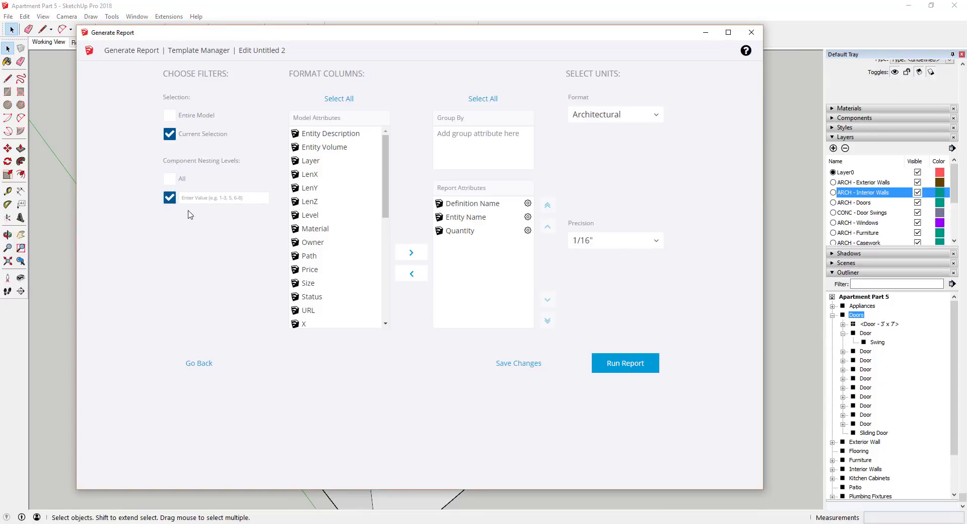
pyautogui.click(200, 200)
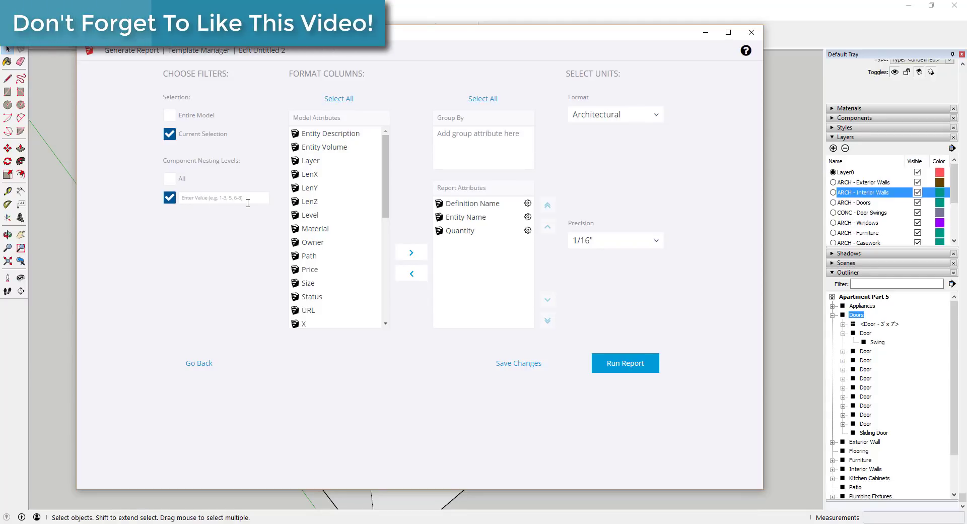
pyautogui.write('2')
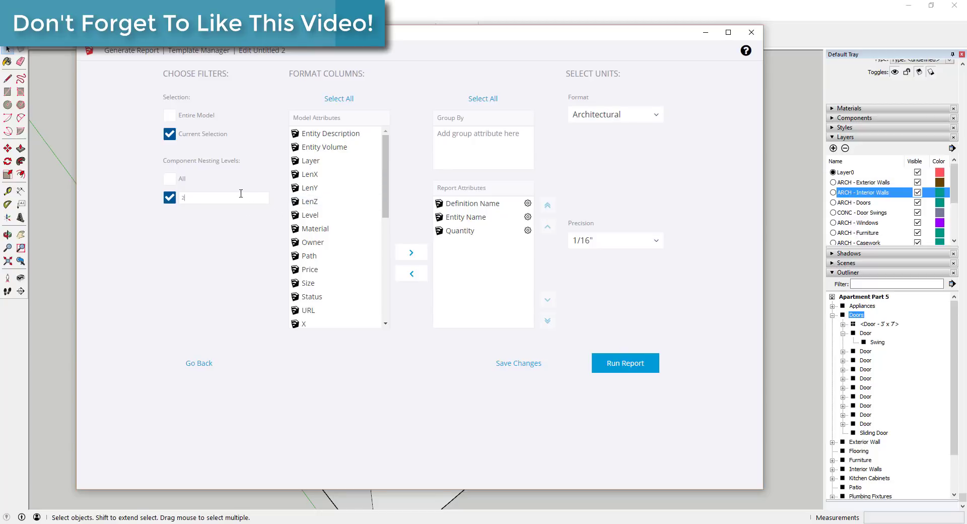
pyautogui.click(623, 364)
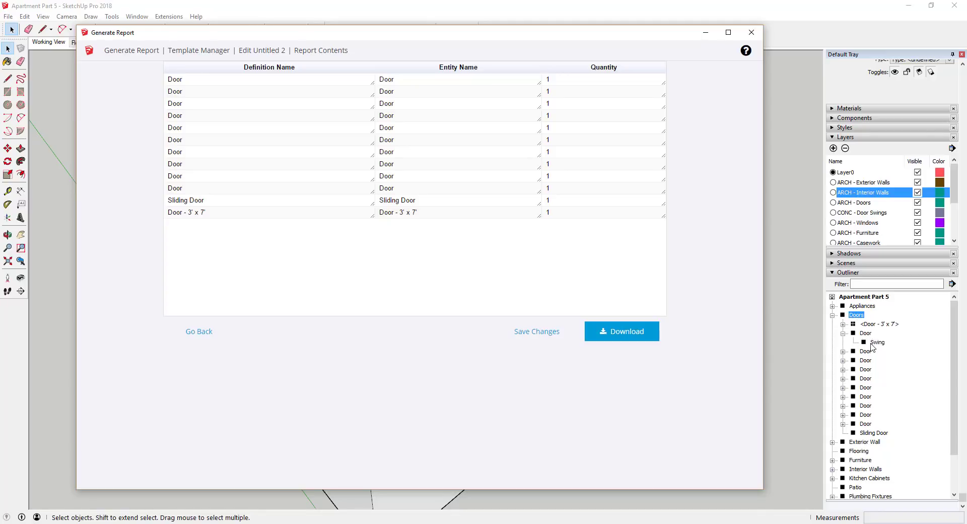
# Change the component nesting level to 3 and run the report.
pyautogui.click(197, 333)
pyautogui.click(223, 202)
pyautogui.write('3')
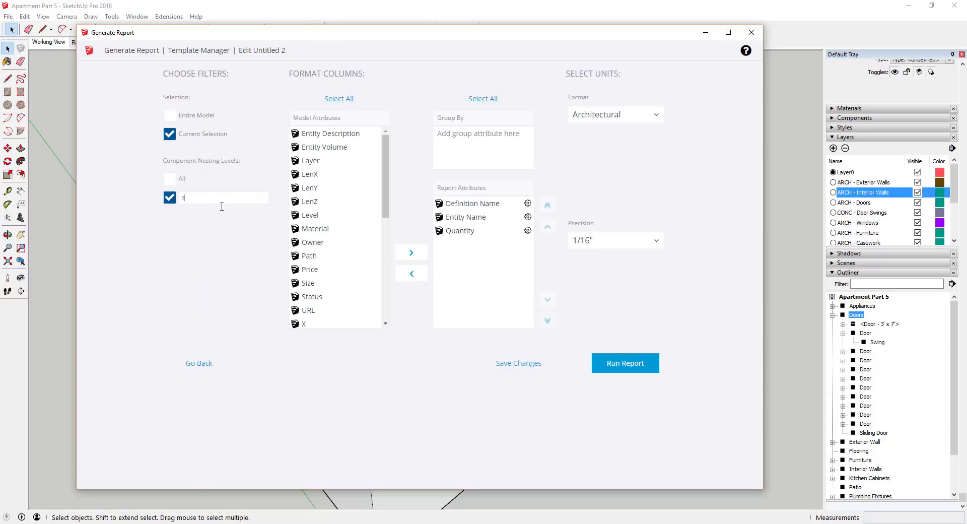
pyautogui.click(613, 361)
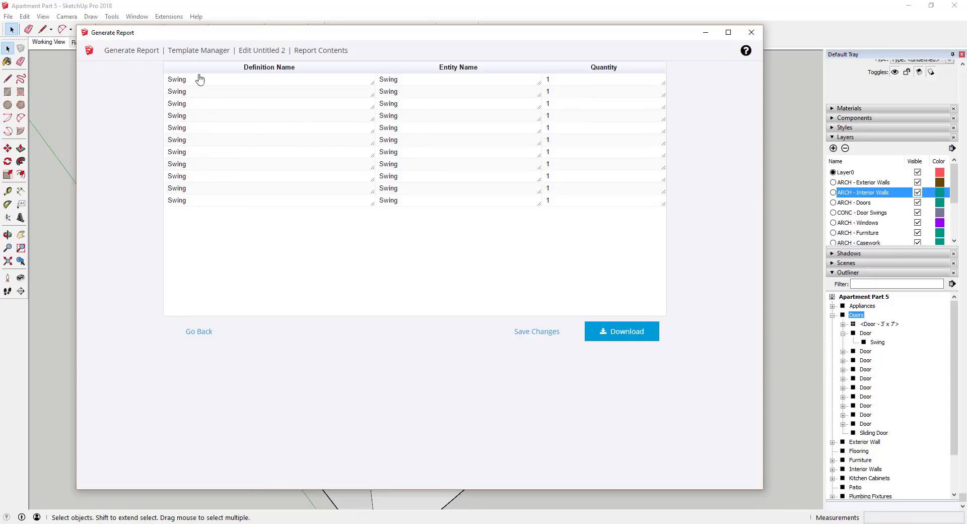
# Set the component nesting level back to 2 and rerun the report on the Doors group.
pyautogui.click(203, 341)
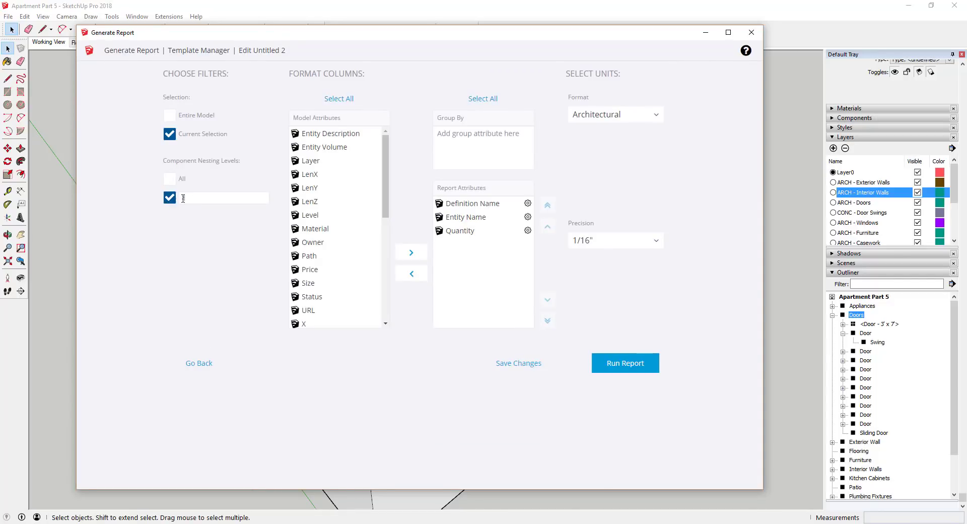
pyautogui.click(527, 221)
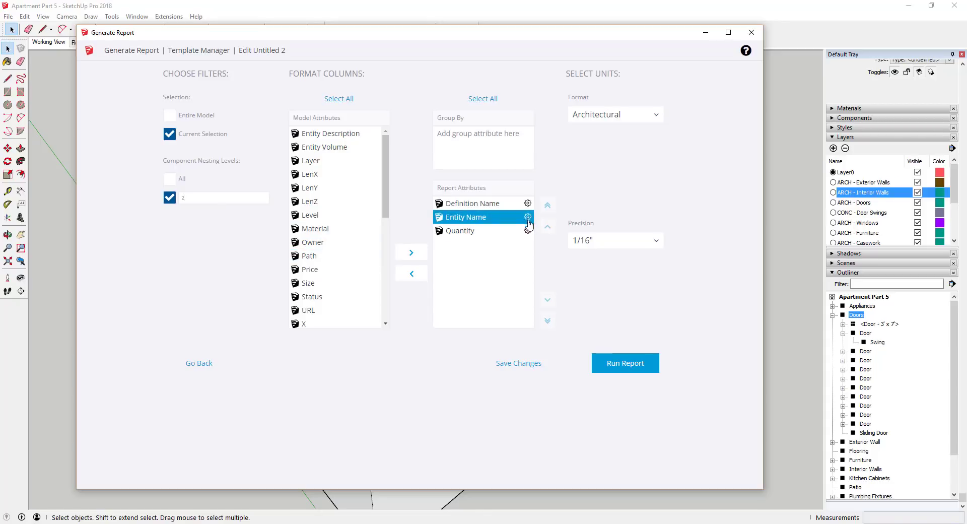
pyautogui.click(626, 362)
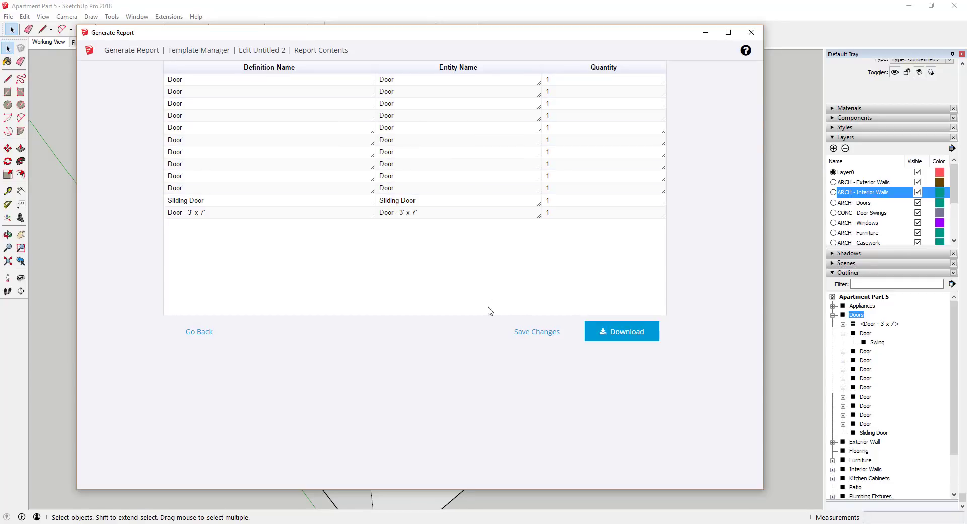
# Add Entity Description to the report attributes and run the report.
pyautogui.click(198, 332)
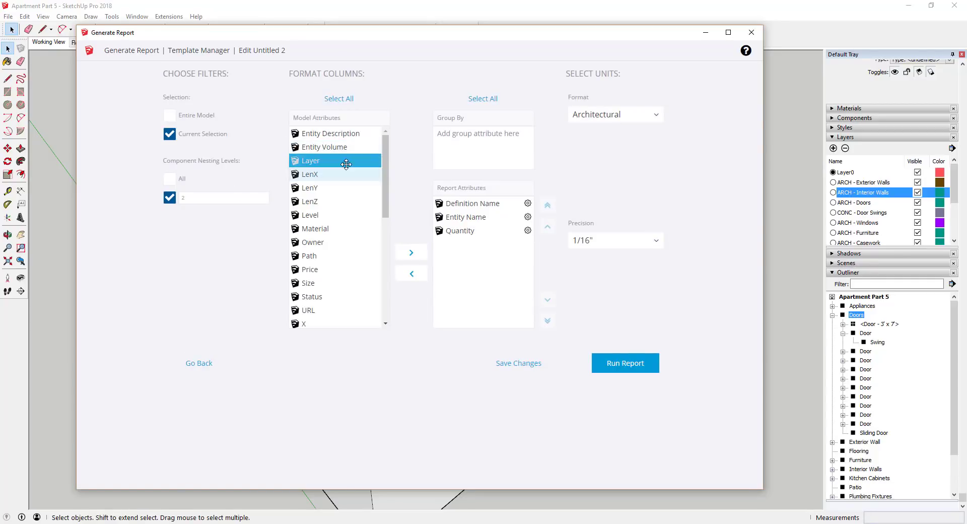
pyautogui.click(338, 134)
pyautogui.click(410, 252)
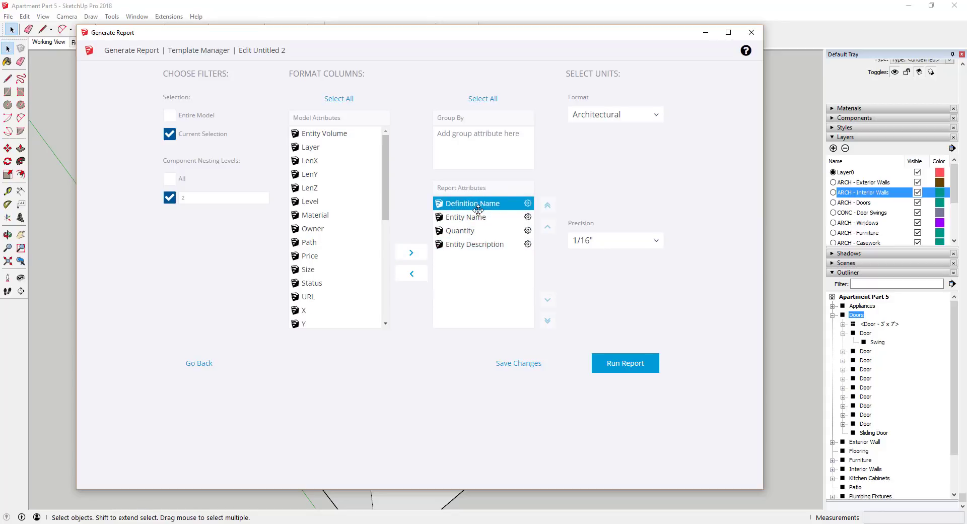
pyautogui.click(621, 362)
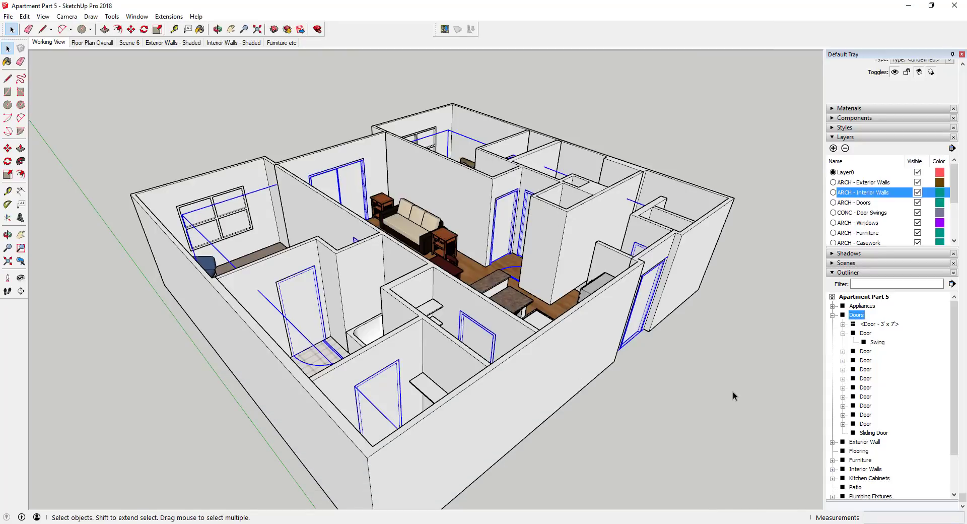
pyautogui.click(733, 391)
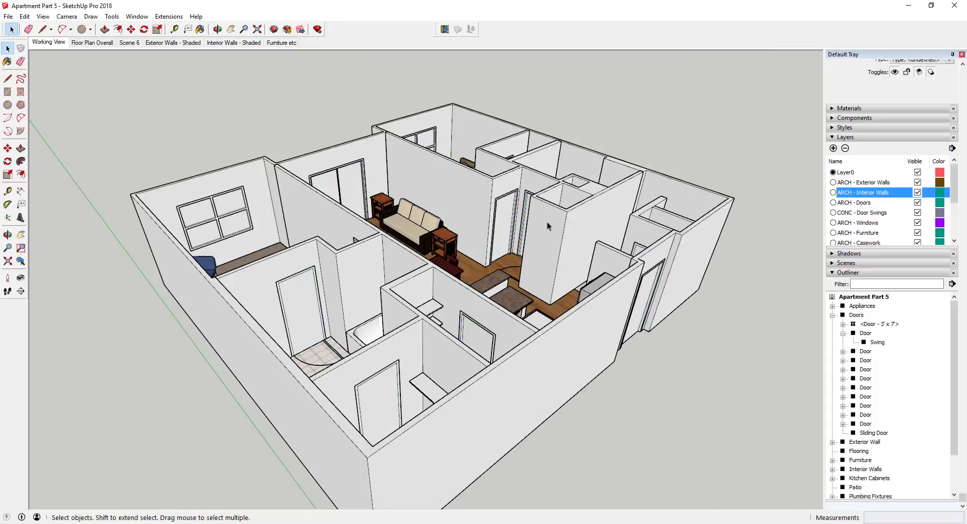
pyautogui.rightClick(865, 330)
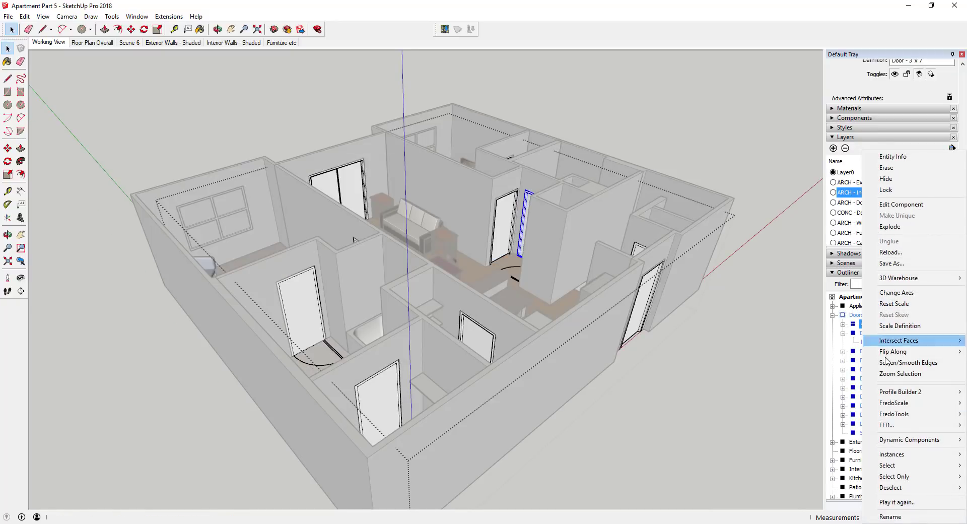
pyautogui.click(740, 345)
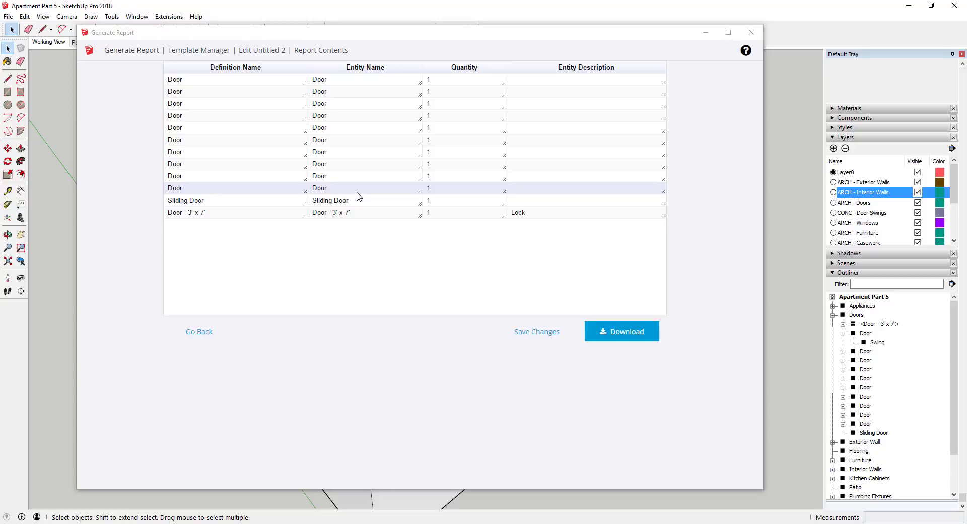
# Close the report and set the instance name of the Door - 3' x 7' component to A1.
pyautogui.click(750, 36)
pyautogui.click(878, 325)
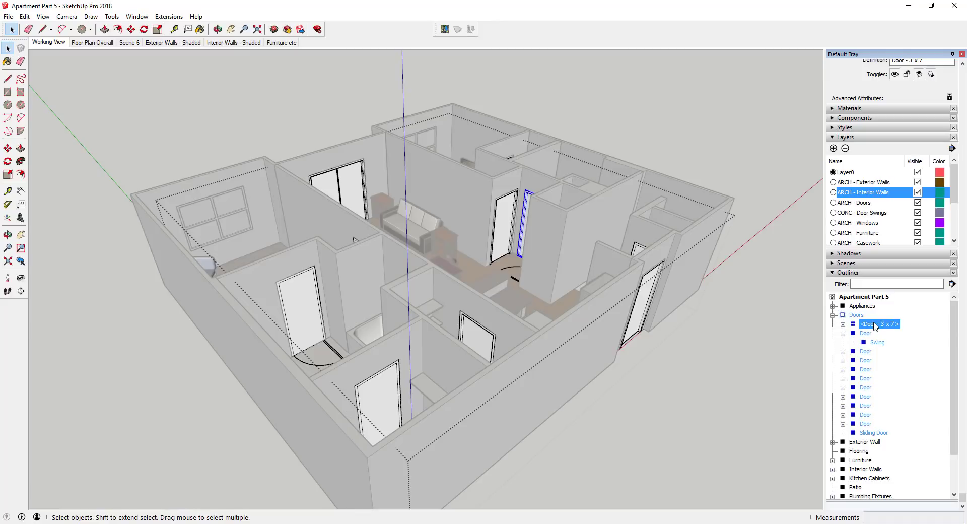
pyautogui.moveTo(697, 277); pyautogui.dragTo(585, 216, button='middle')
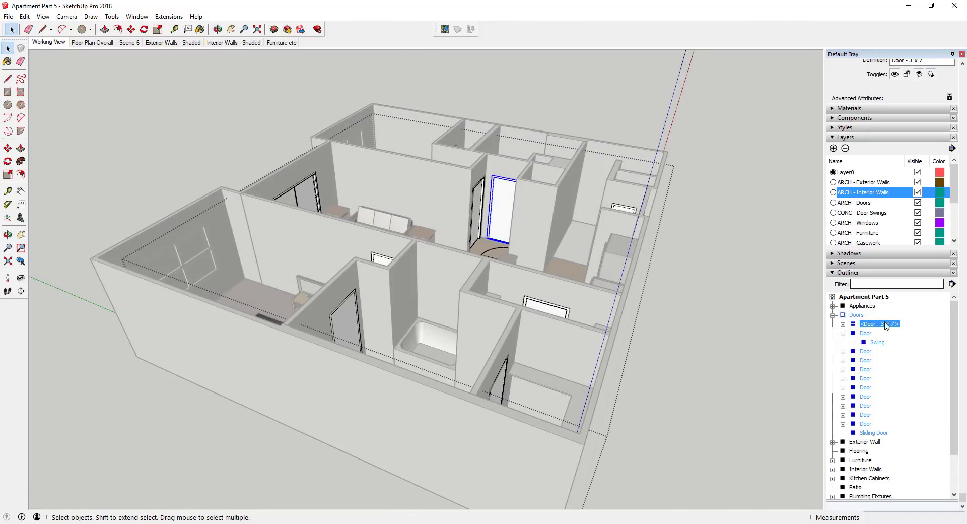
pyautogui.scroll(2, 906, 233)
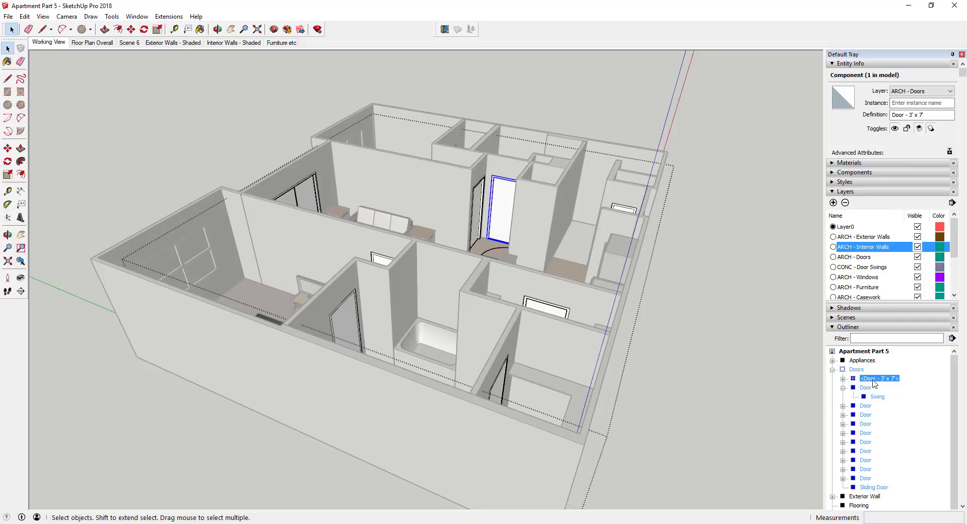
pyautogui.click(905, 104)
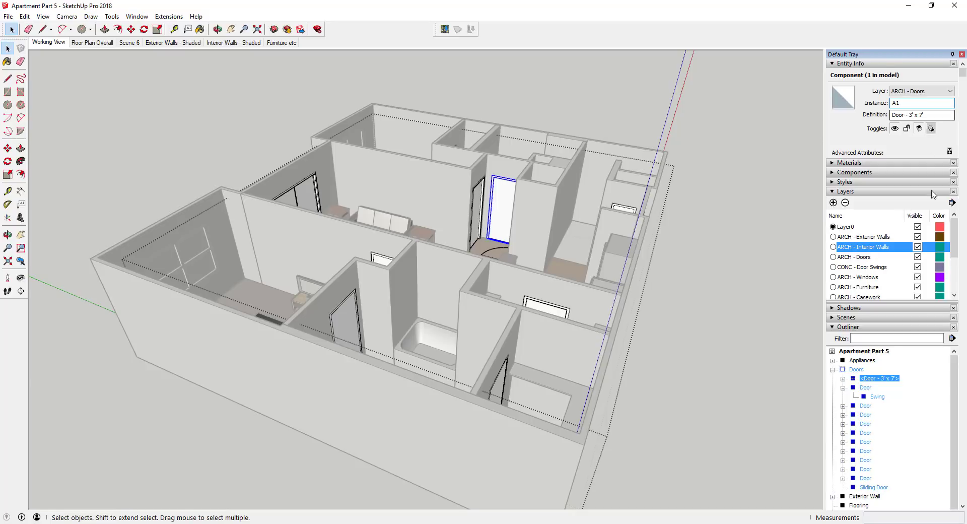
pyautogui.click(915, 115)
pyautogui.scroll(1, 902, 417)
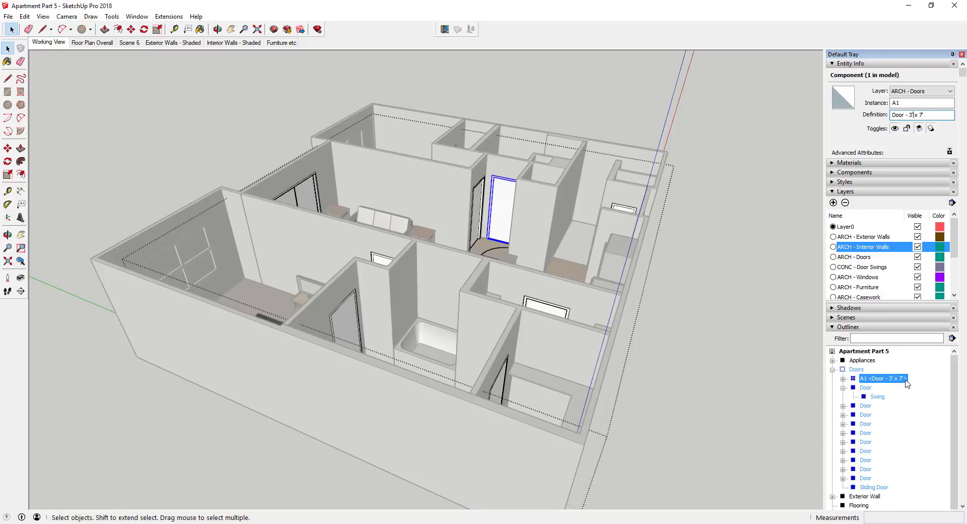
# Create a new report template limited to the currently selected Doors group and component nesting level 2.
pyautogui.click(8, 16)
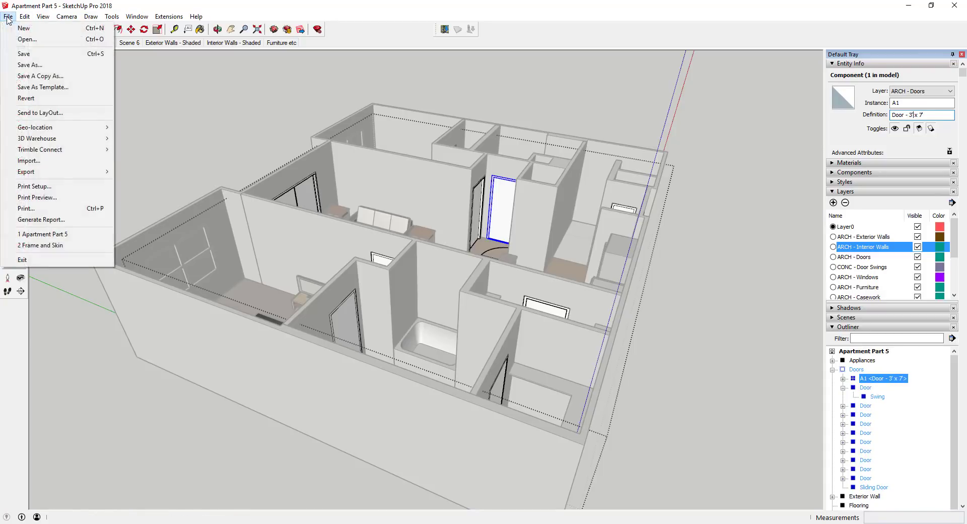
pyautogui.click(40, 219)
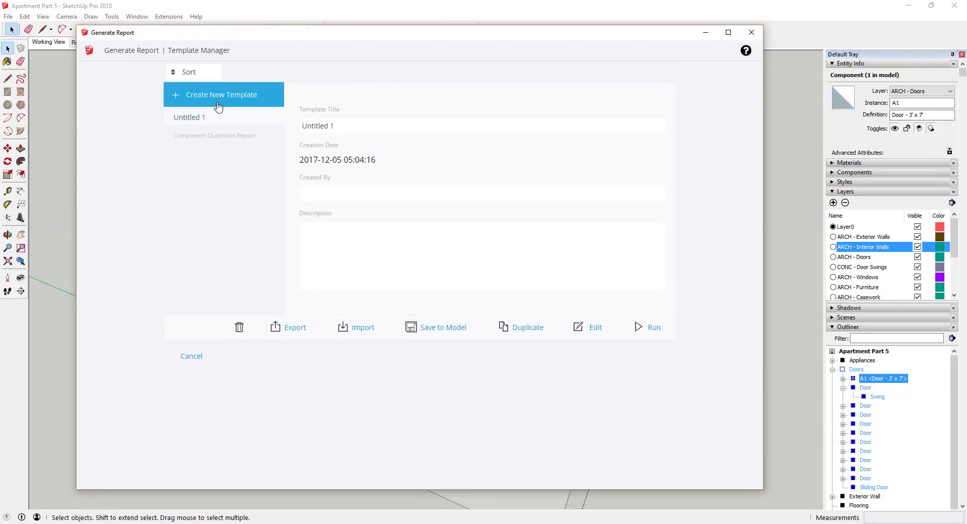
pyautogui.click(220, 98)
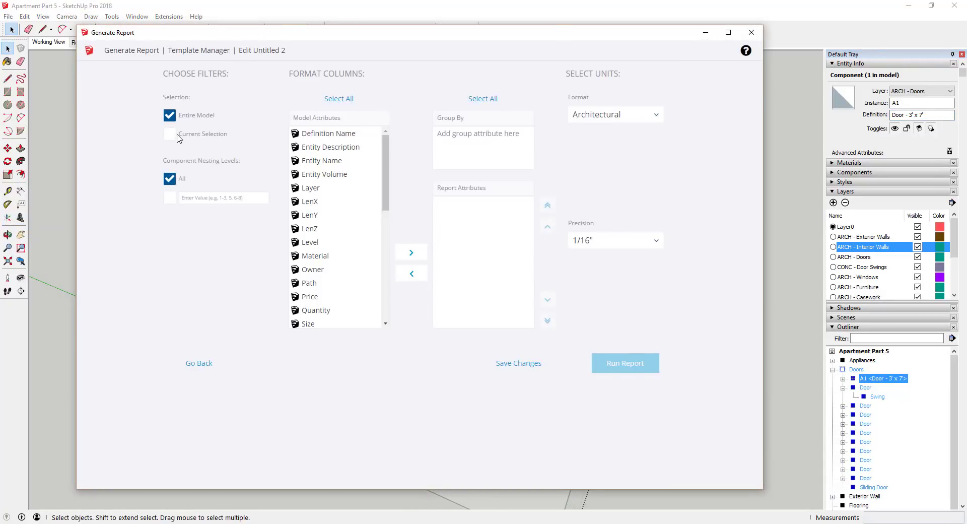
pyautogui.click(858, 370)
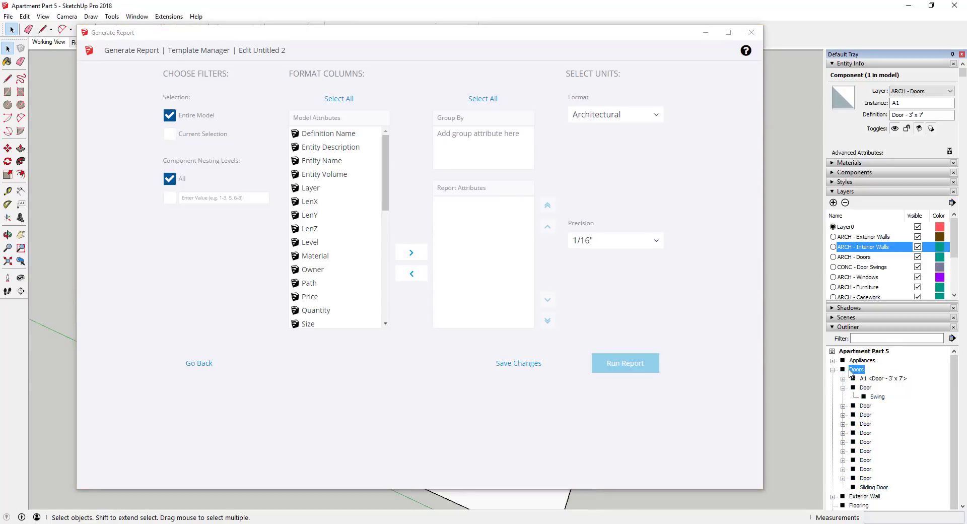
pyautogui.click(168, 136)
pyautogui.click(171, 199)
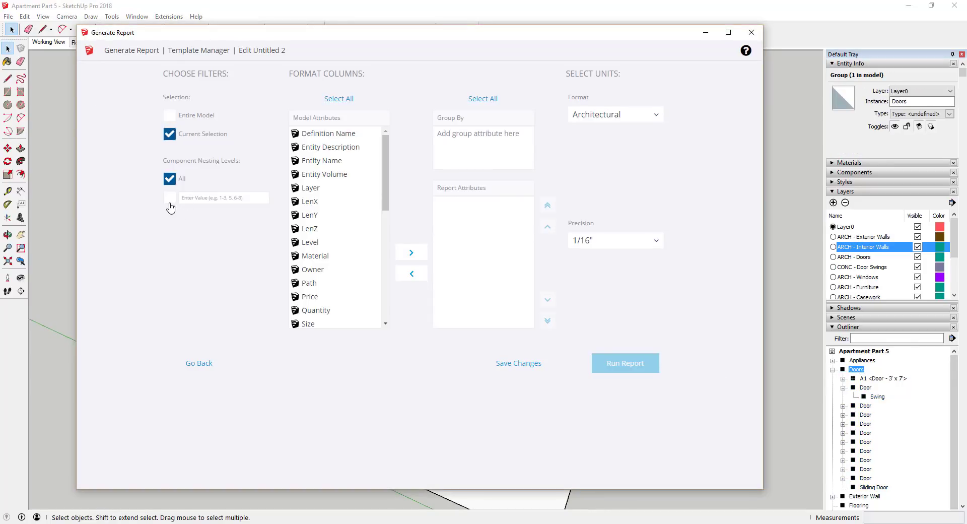
pyautogui.write('2')
# Add Entity Name, Definition Name, Quantity and Entity Description as report attributes and run the report.
pyautogui.moveTo(322, 161)
pyautogui.mouseDown()
pyautogui.moveTo(346, 148)
pyautogui.moveTo(358, 176)
pyautogui.moveTo(337, 160)
pyautogui.mouseUp()
pyautogui.click(411, 252)
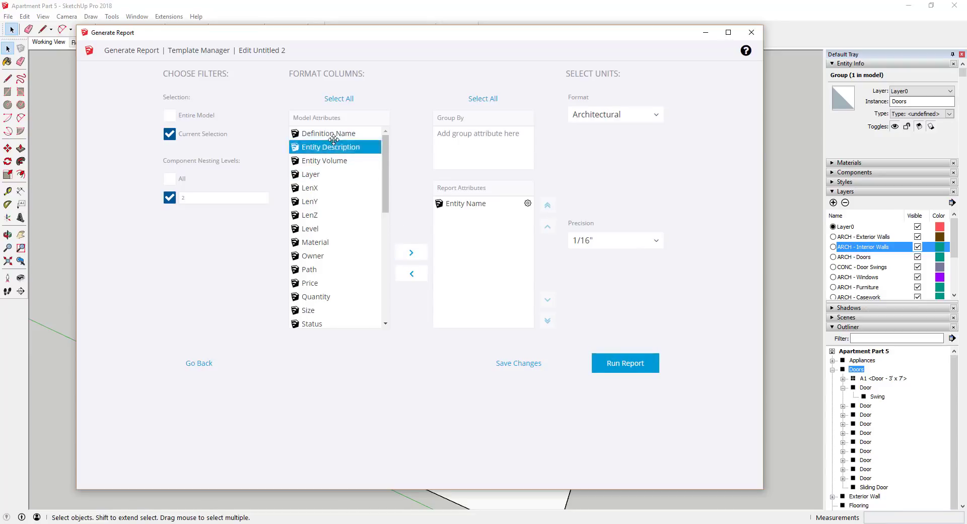
pyautogui.click(336, 134)
pyautogui.click(411, 252)
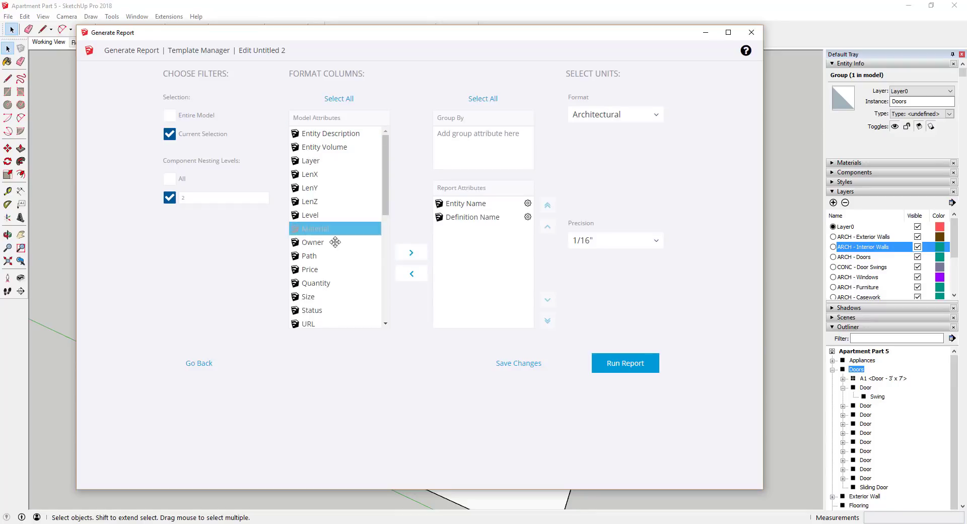
pyautogui.click(317, 283)
pyautogui.click(411, 253)
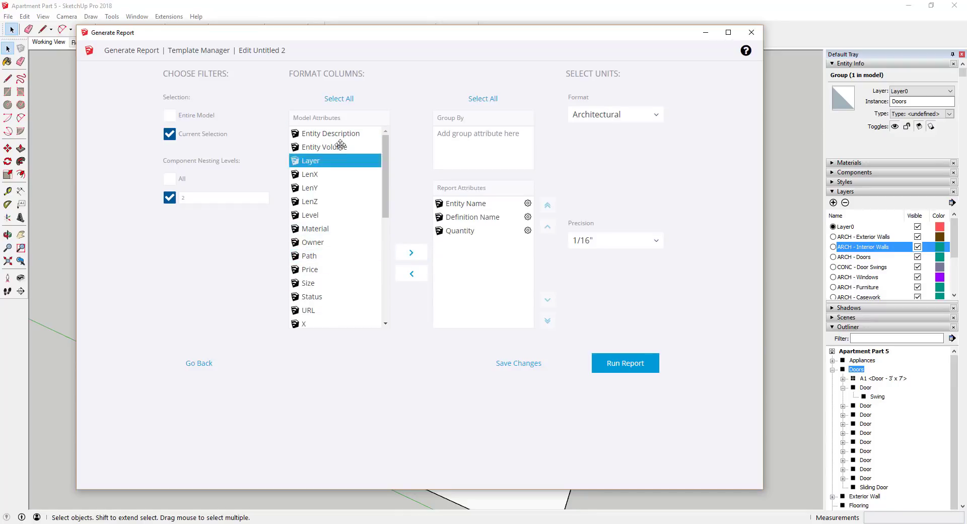
pyautogui.click(328, 134)
pyautogui.click(407, 257)
pyautogui.click(635, 369)
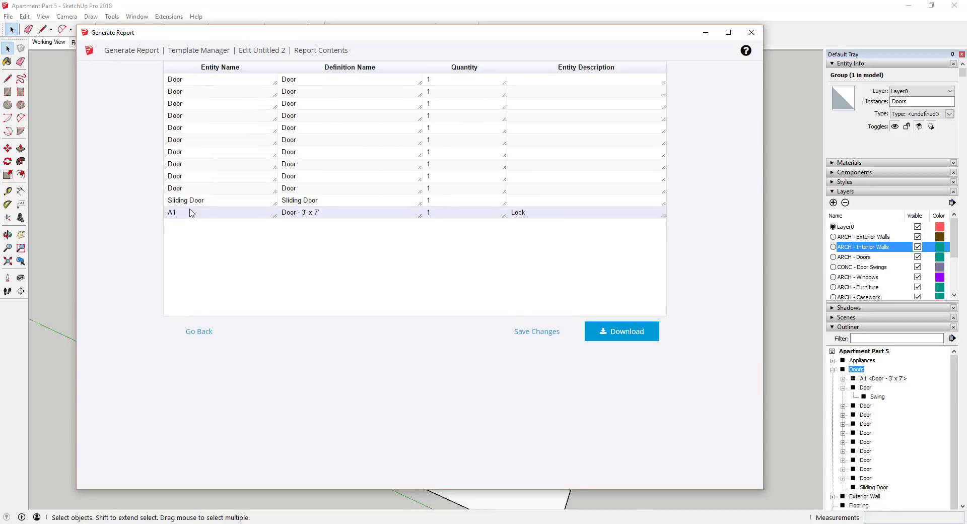
# Save the report template under the title Door Schedule, store it in the model and close the report generator.
pyautogui.click(535, 333)
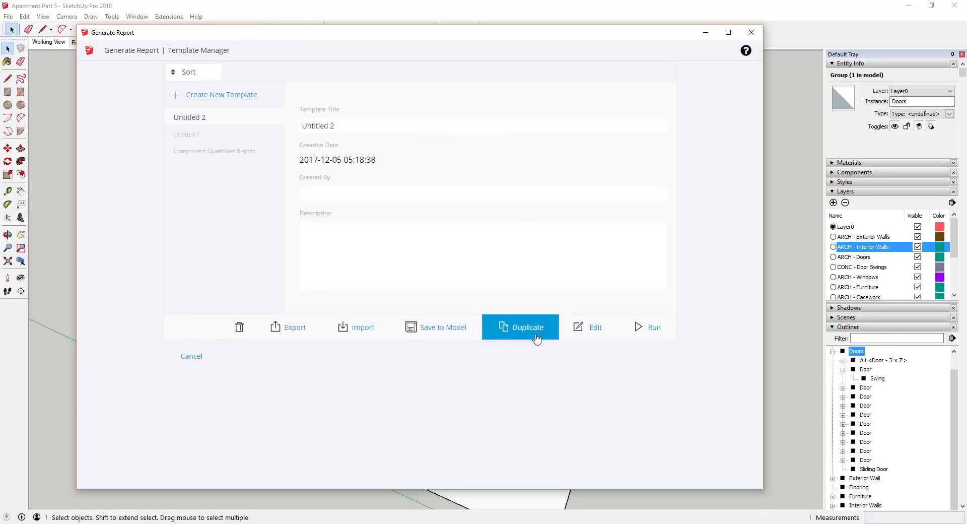
pyautogui.tripleClick(353, 122)
pyautogui.write('Door Schedule')
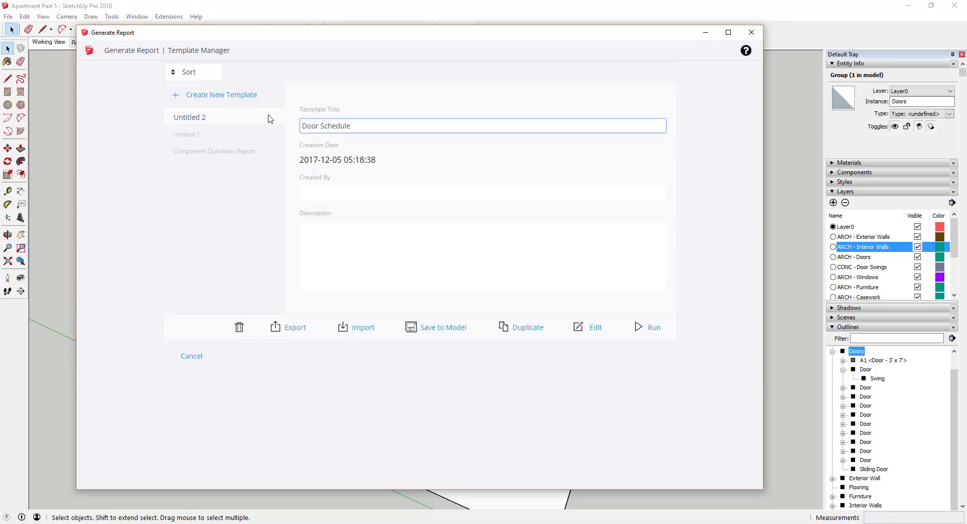
pyautogui.press('Tab')
pyautogui.click(335, 236)
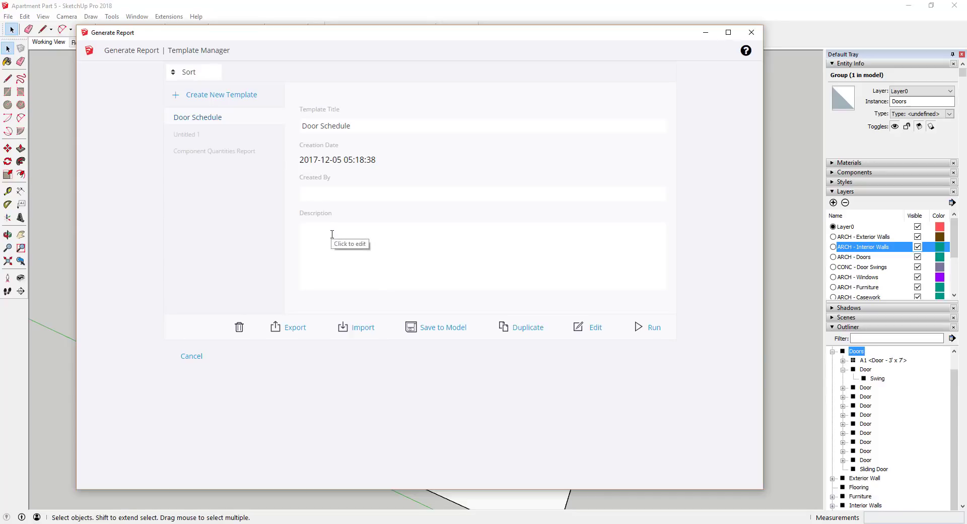
pyautogui.click(450, 335)
pyautogui.click(751, 32)
# Open the Doors group for editing and erase the plain door in the wall adjoining door A1.
pyautogui.moveTo(746, 83); pyautogui.dragTo(522, 228, button='middle')
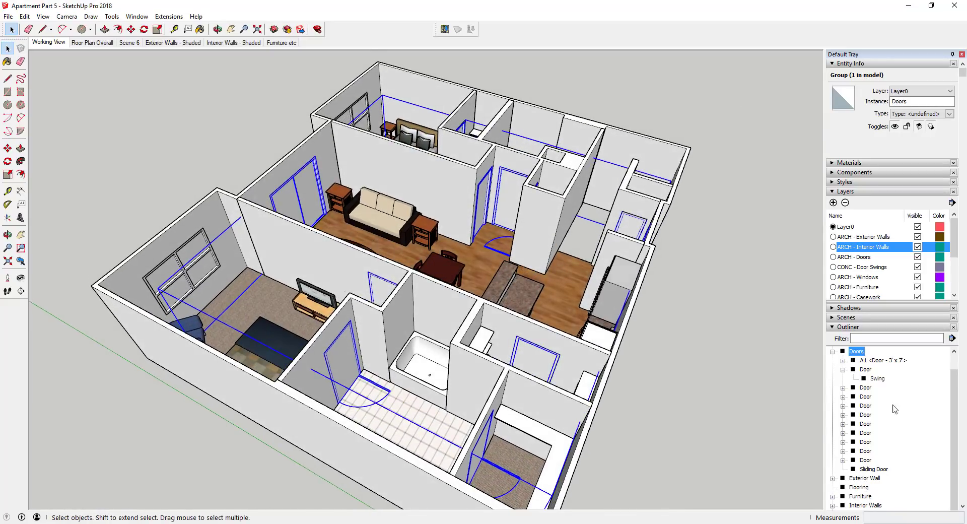
pyautogui.doubleClick(852, 354)
pyautogui.scroll(5, 500, 183)
pyautogui.click(501, 183)
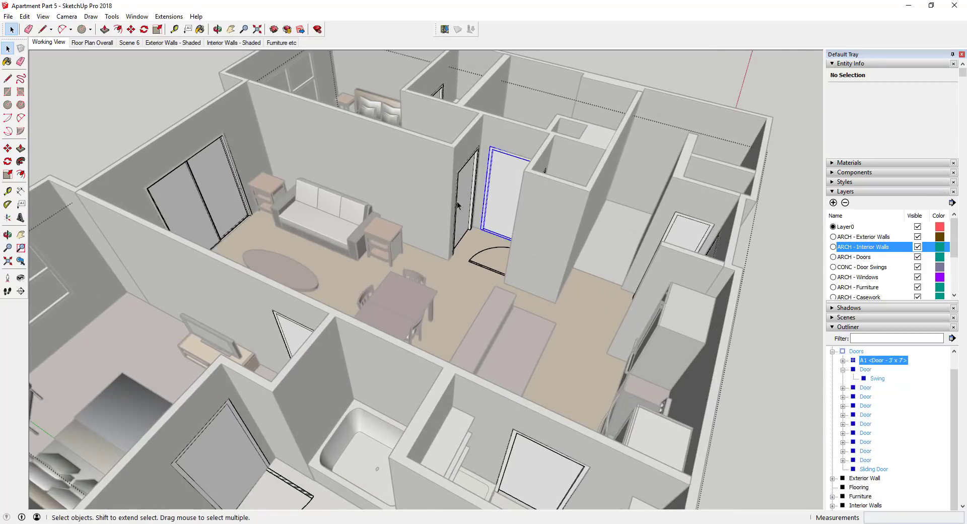
pyautogui.moveTo(458, 201); pyautogui.dragTo(510, 271, button='middle')
pyautogui.scroll(3, 498, 226)
pyautogui.press('e')
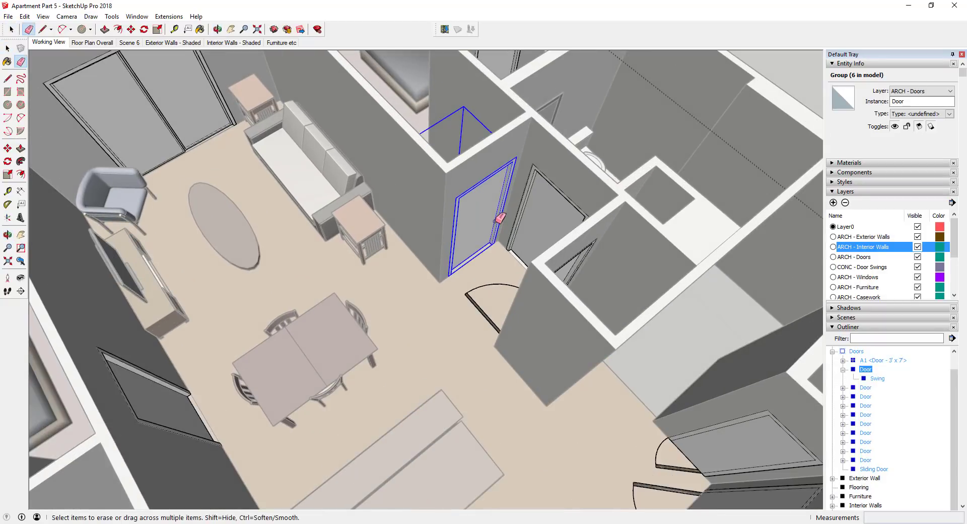
pyautogui.click(503, 218)
pyautogui.press('space')
# Copy the A1 door component to the emptied opening in the adjoining wall.
pyautogui.click(539, 220)
pyautogui.press('m')
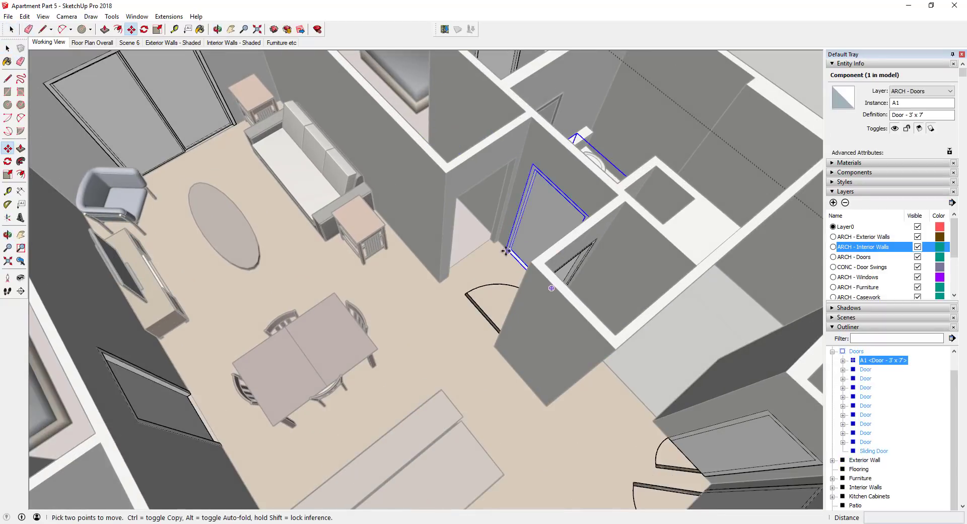
pyautogui.click(505, 246)
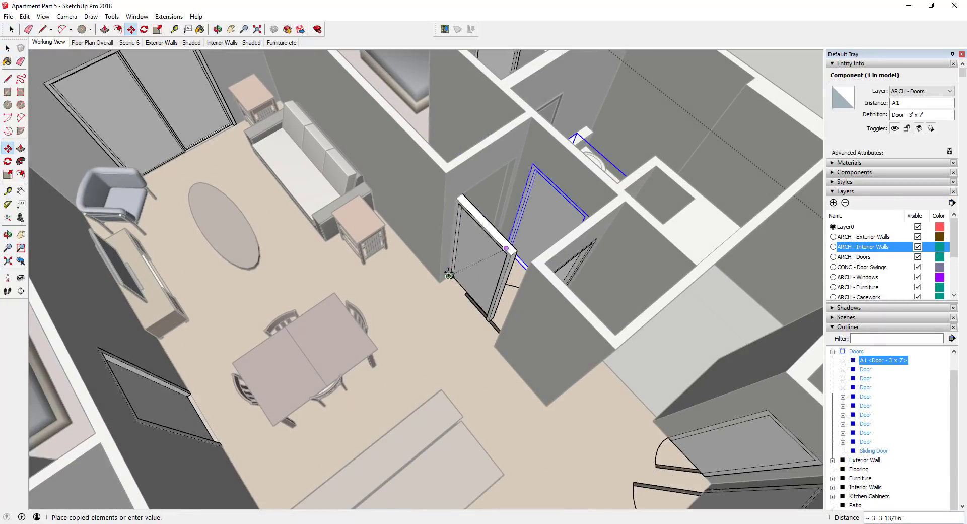
pyautogui.click(479, 219)
# Rotate the copied door 90 degrees about its corner so that it fits the wall opening.
pyautogui.press('q')
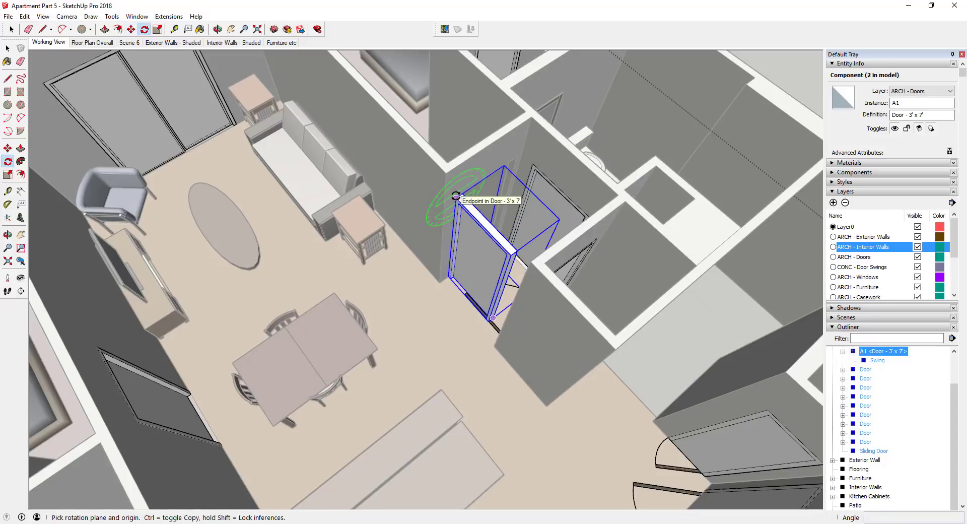
pyautogui.click(456, 196)
pyautogui.click(512, 257)
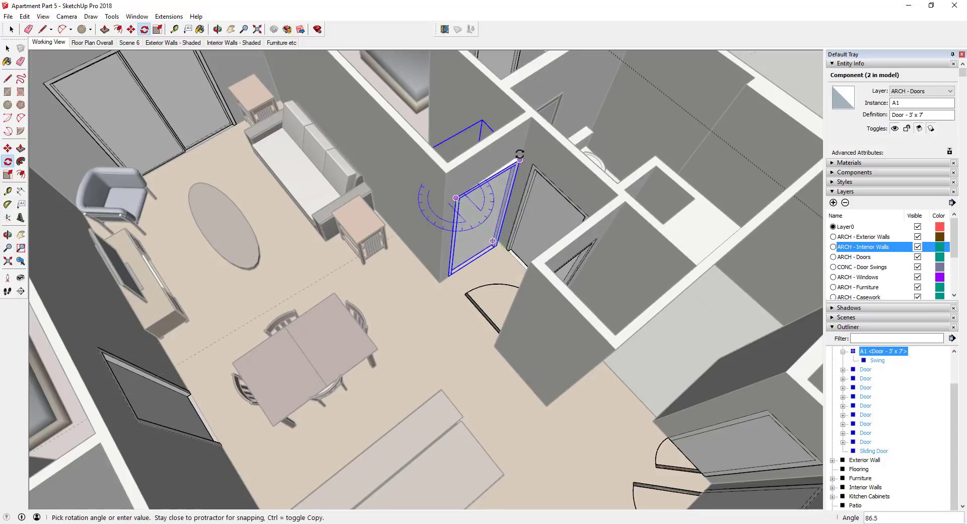
pyautogui.click(511, 154)
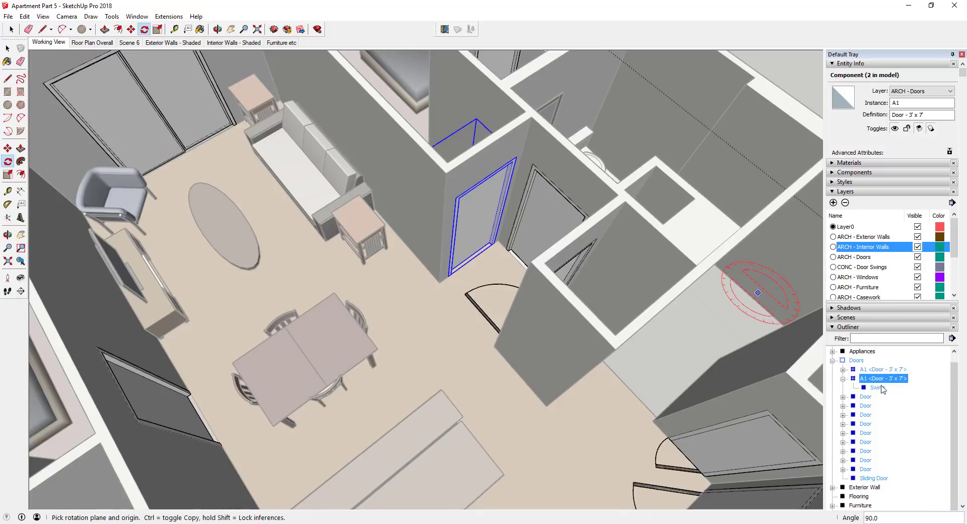
pyautogui.press('space')
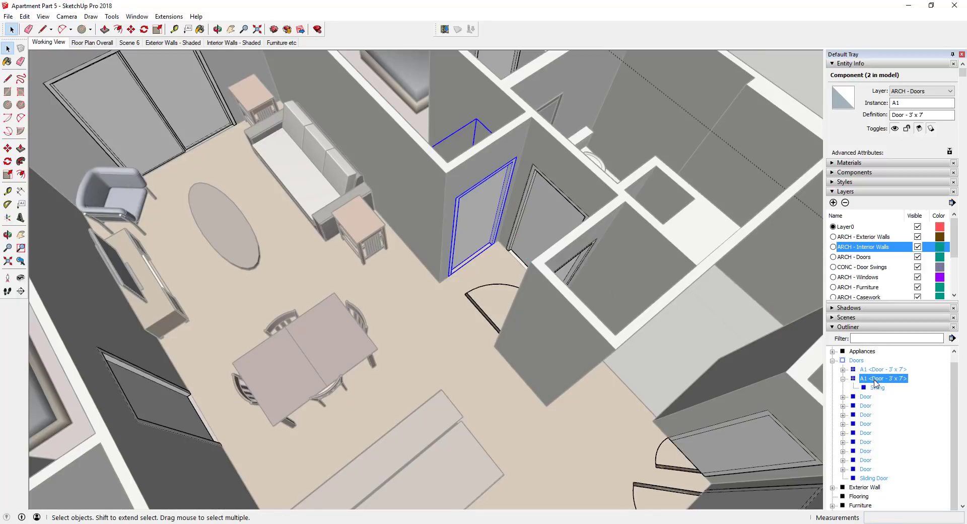
# Set the copied door's instance name to A2.
pyautogui.click(909, 103)
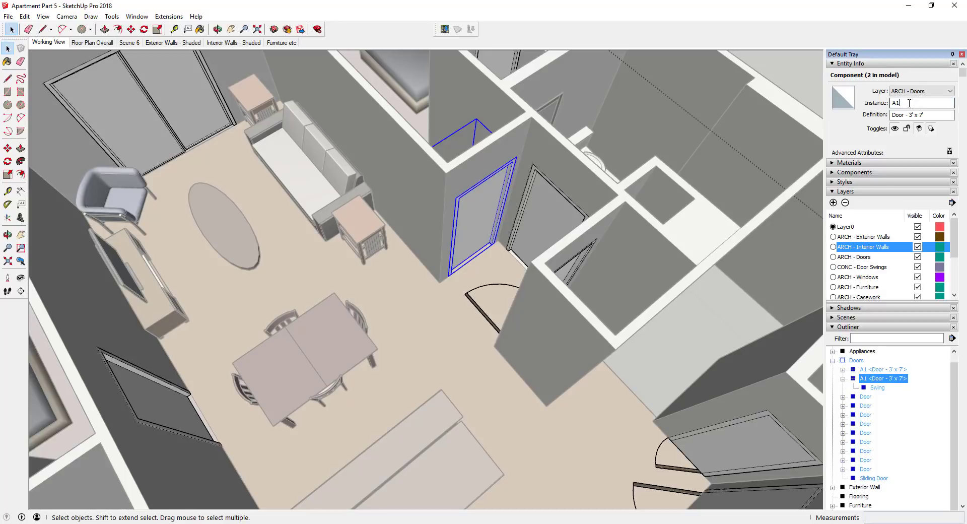
pyautogui.click(935, 113)
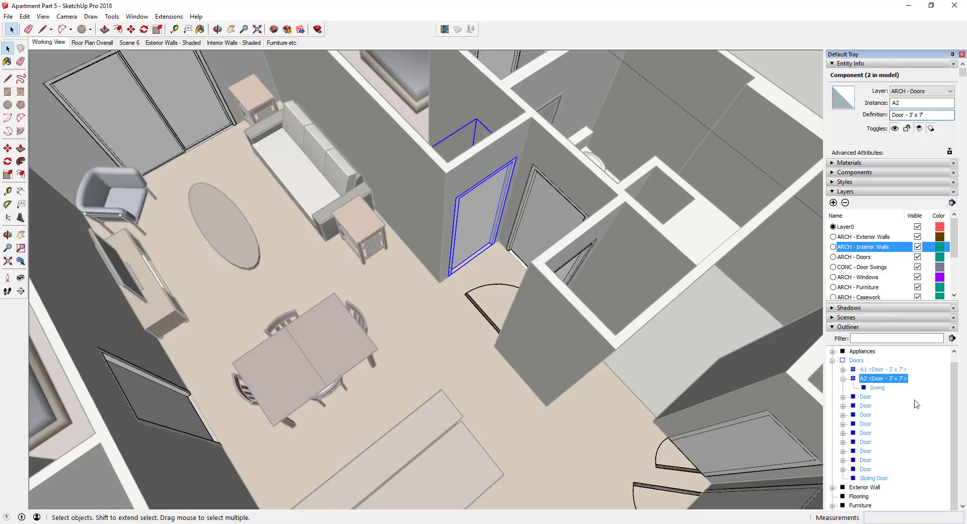
pyautogui.click(872, 374)
pyautogui.click(874, 381)
# Select the whole Doors group and run the Door Schedule report on it.
pyautogui.click(856, 360)
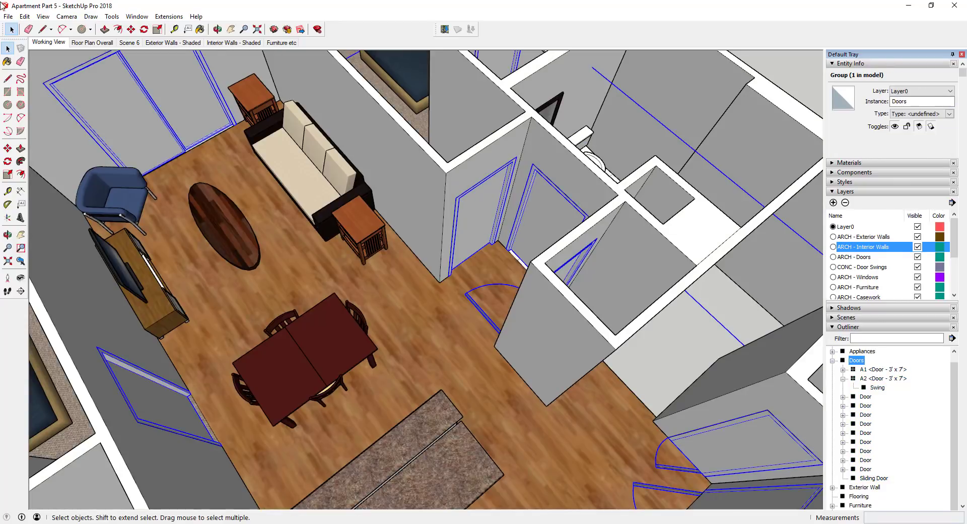
pyautogui.click(9, 16)
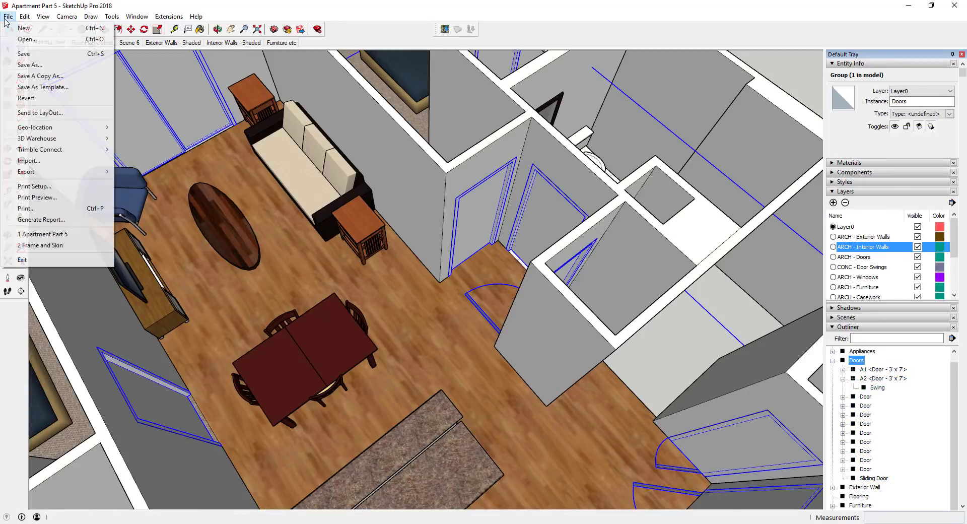
pyautogui.click(44, 219)
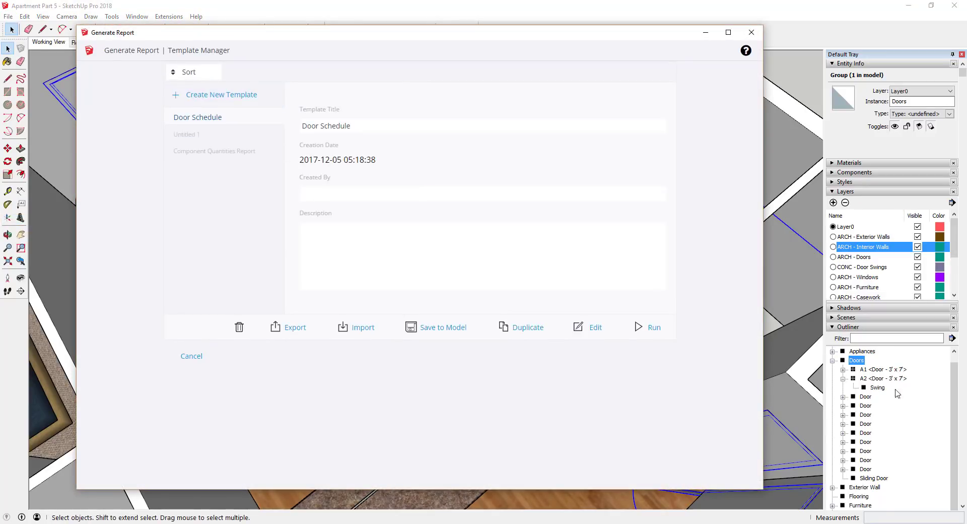
pyautogui.click(648, 327)
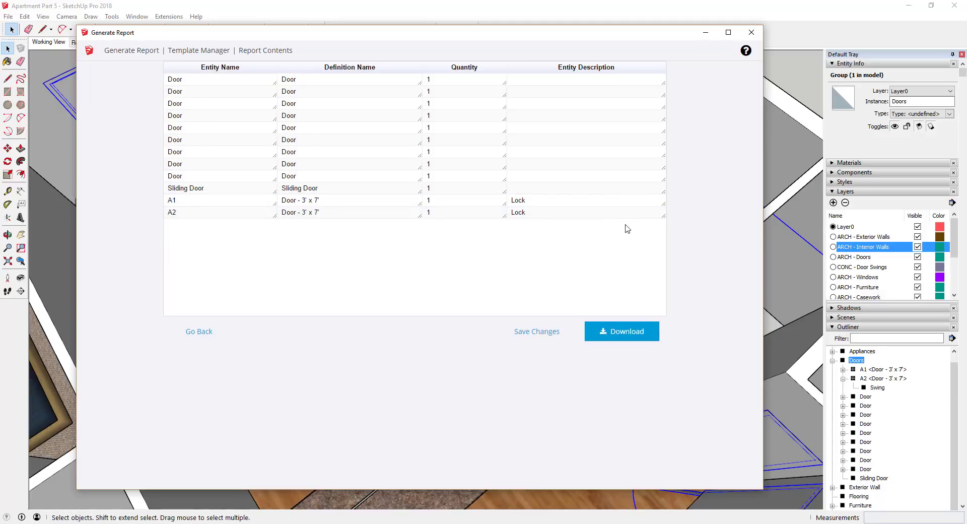
# Return to the template manager, add the Windows group to the Doors selection and run the Door Schedule report.
pyautogui.click(200, 333)
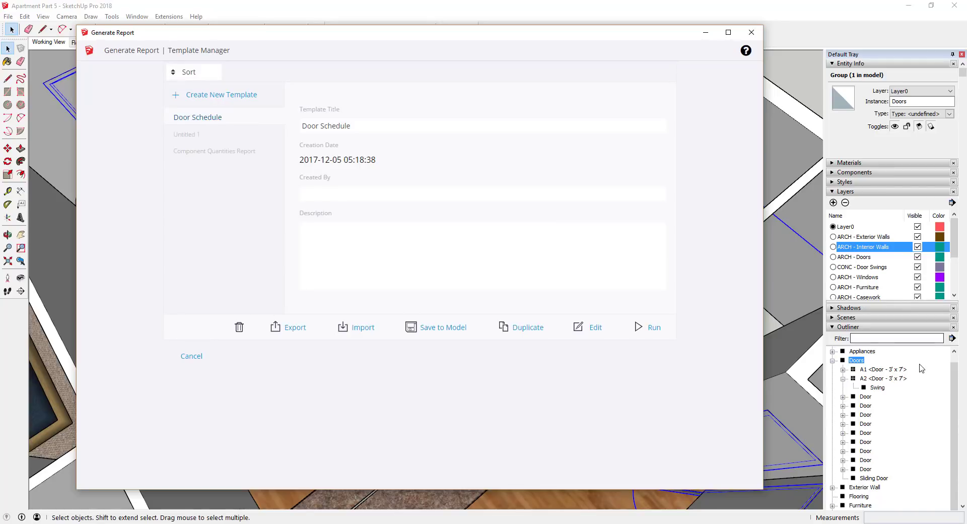
pyautogui.click(832, 361)
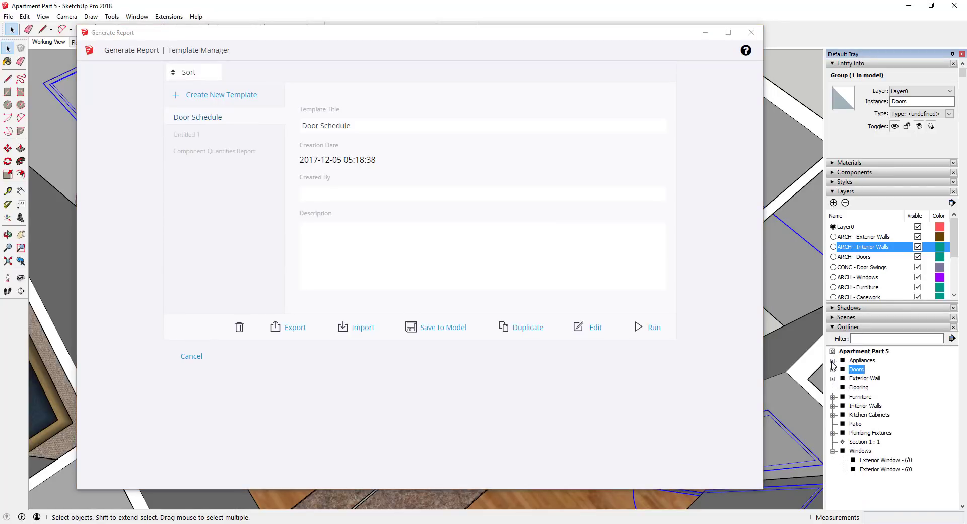
pyautogui.keyDown('ctrl'); pyautogui.click(860, 451); pyautogui.keyUp('ctrl')
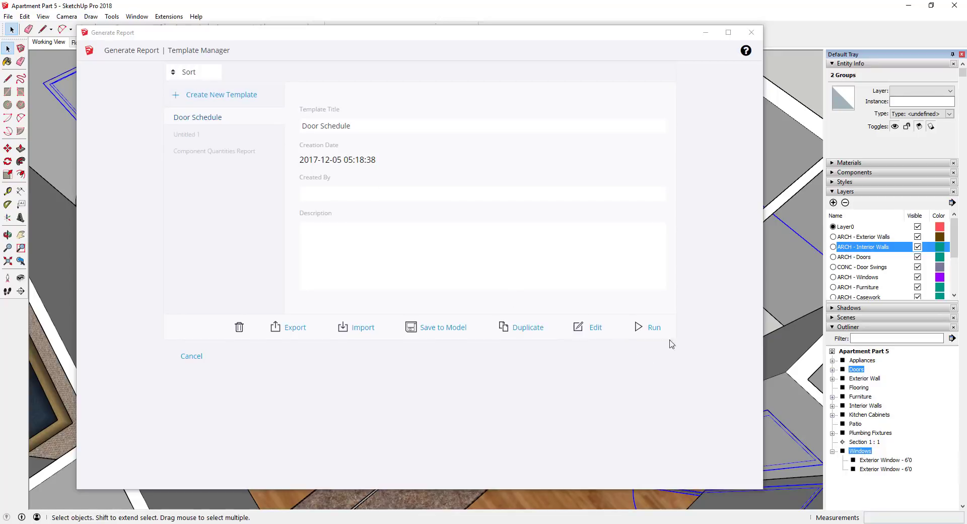
pyautogui.click(655, 332)
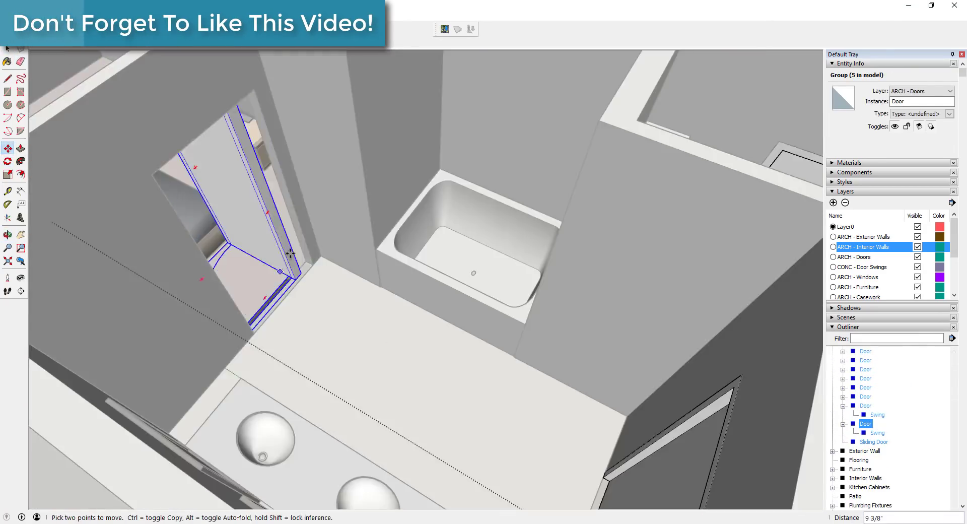
pyautogui.moveTo(267, 237); pyautogui.dragTo(280, 257, button='middle')
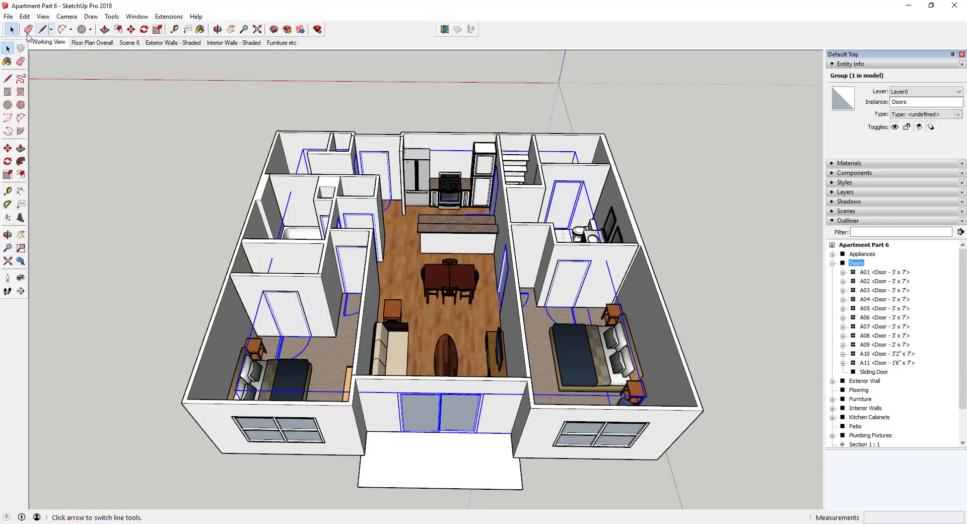
# Run the Door Schedule report on the Doors group of Apartment Part 6 and sort it by entity name in ascending order.
pyautogui.click(8, 17)
pyautogui.click(42, 220)
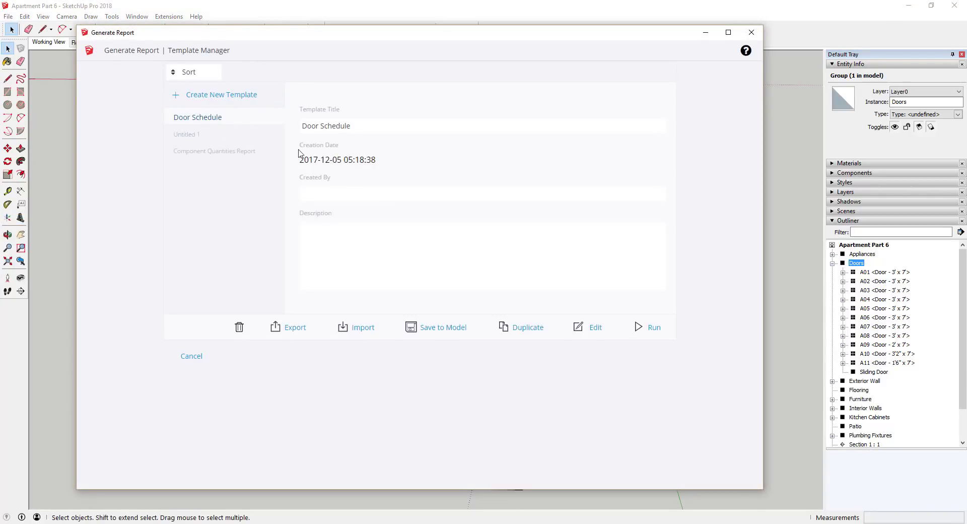
pyautogui.click(655, 333)
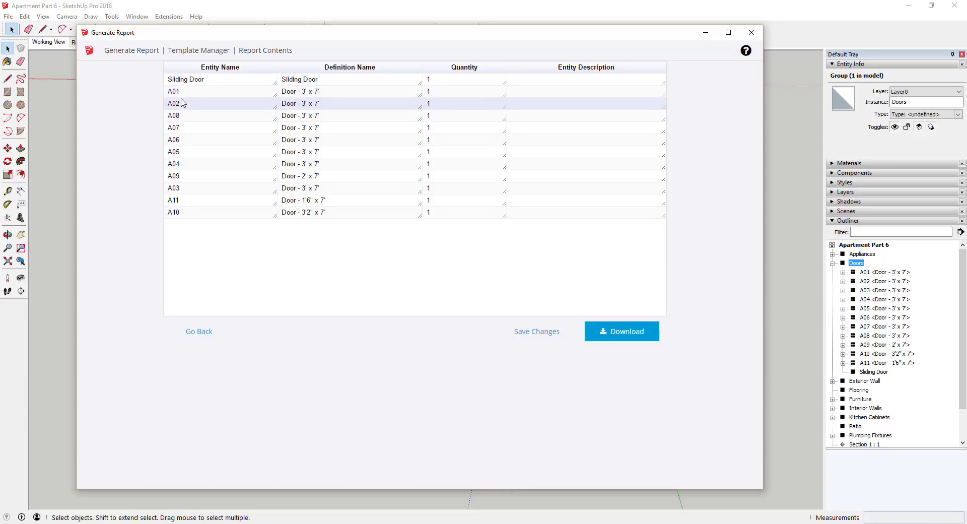
pyautogui.click(214, 69)
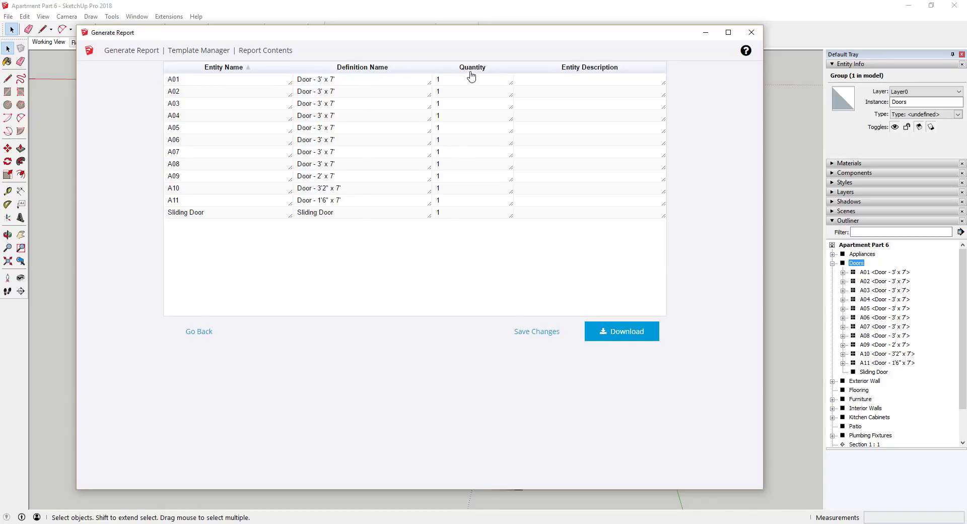
# Remove Entity Description from the Door Schedule template's report attributes and run the report again on the Doors group.
pyautogui.click(199, 332)
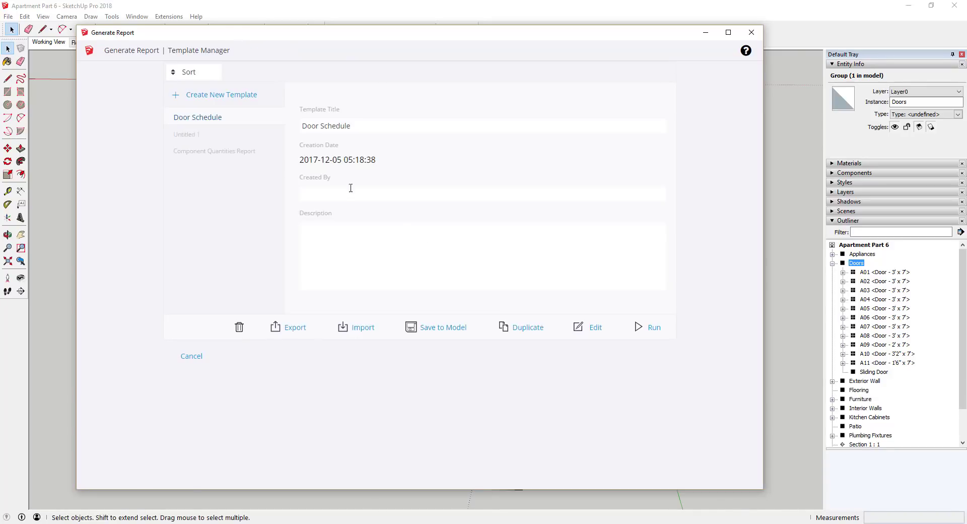
pyautogui.click(589, 327)
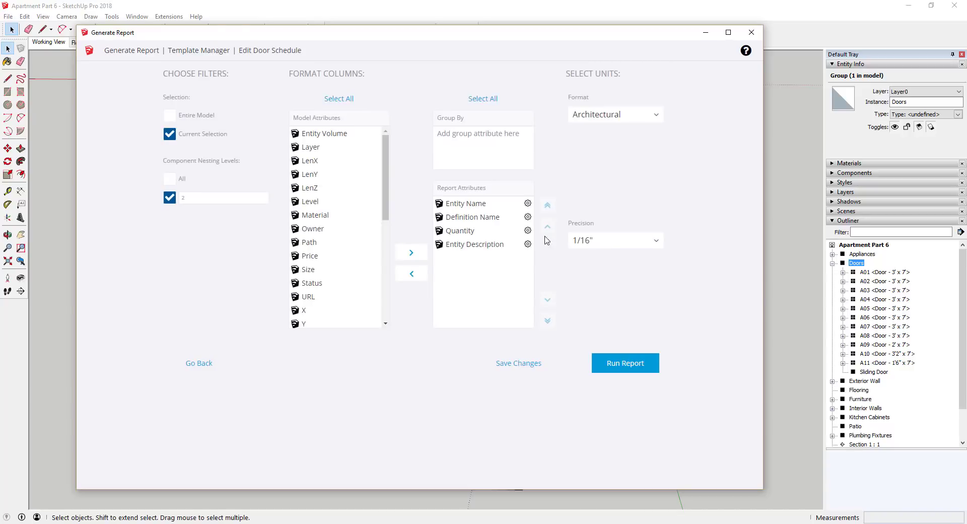
pyautogui.click(497, 244)
pyautogui.click(412, 274)
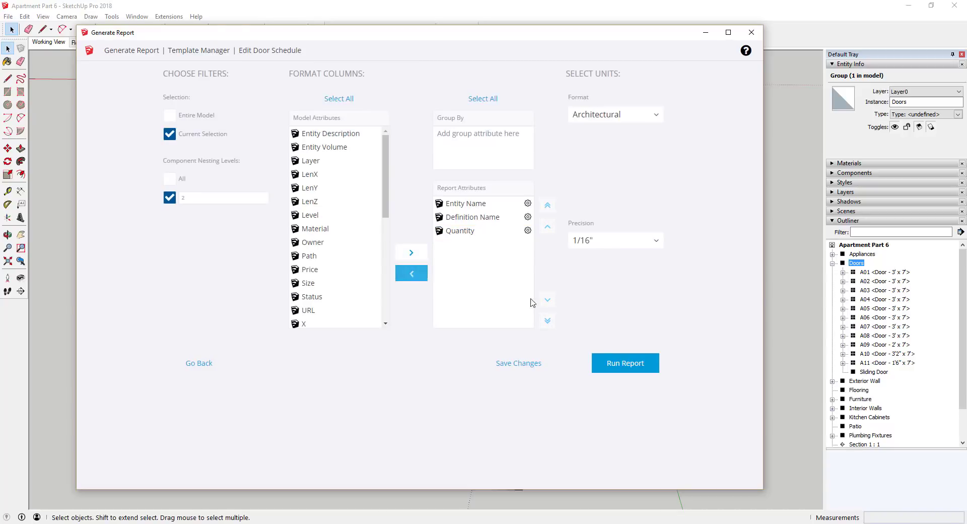
pyautogui.click(619, 363)
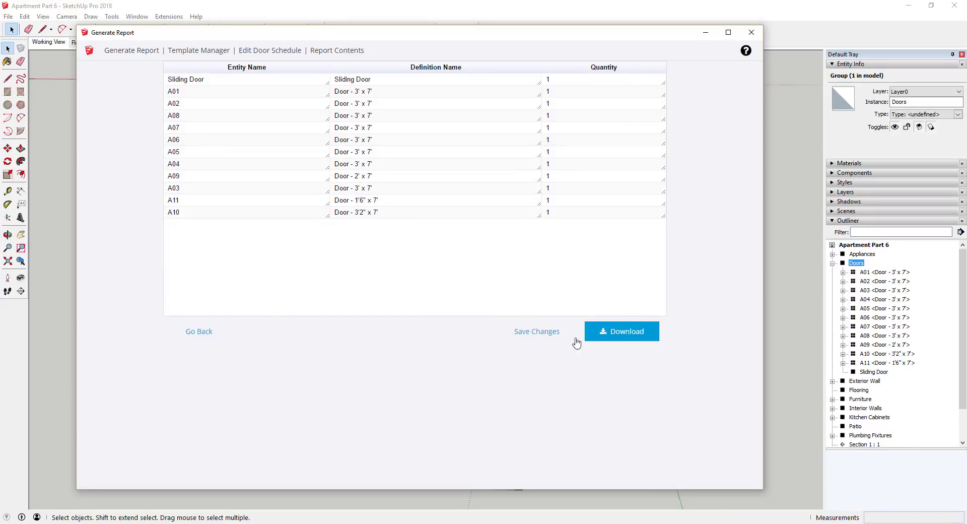
# Download the report and save it as Door Schedule in the 50 Apartment for Layout 6 folder.
pyautogui.click(623, 337)
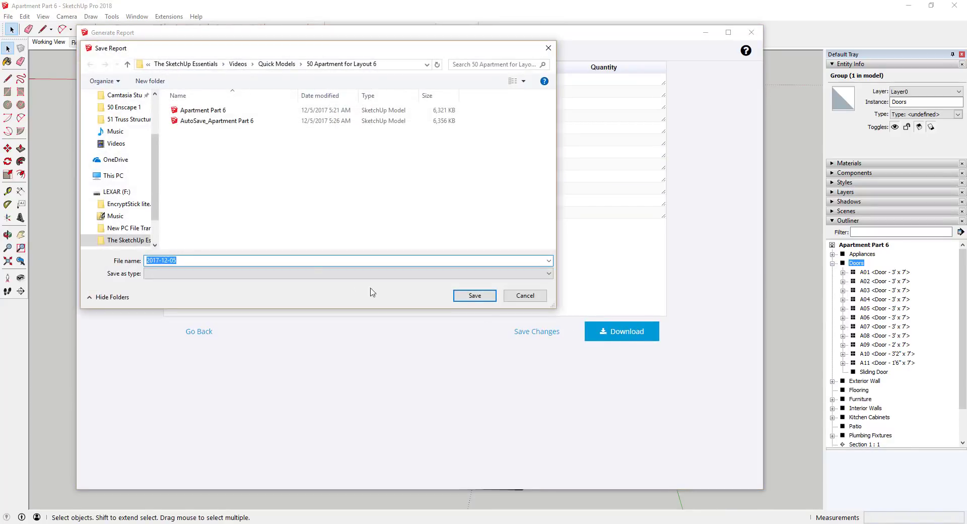
pyautogui.click(309, 275)
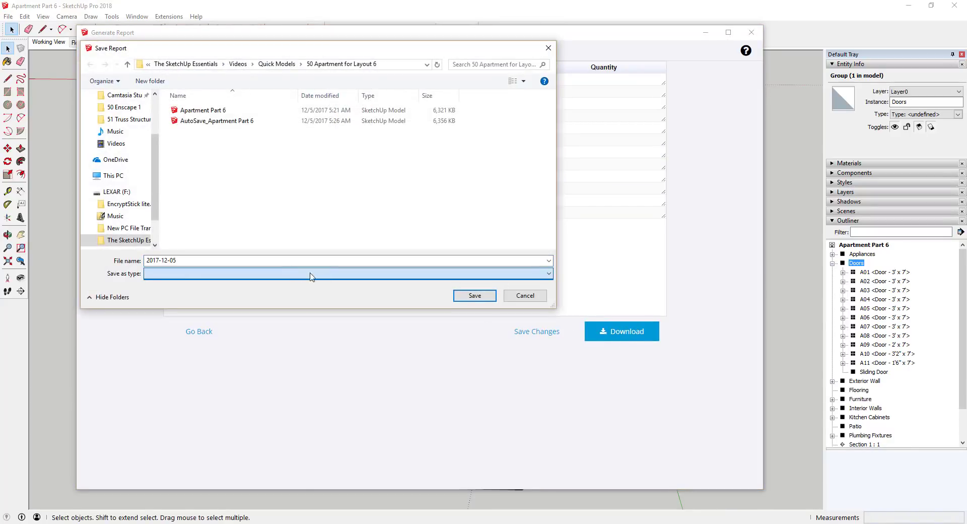
pyautogui.click(211, 260)
pyautogui.write('Door')
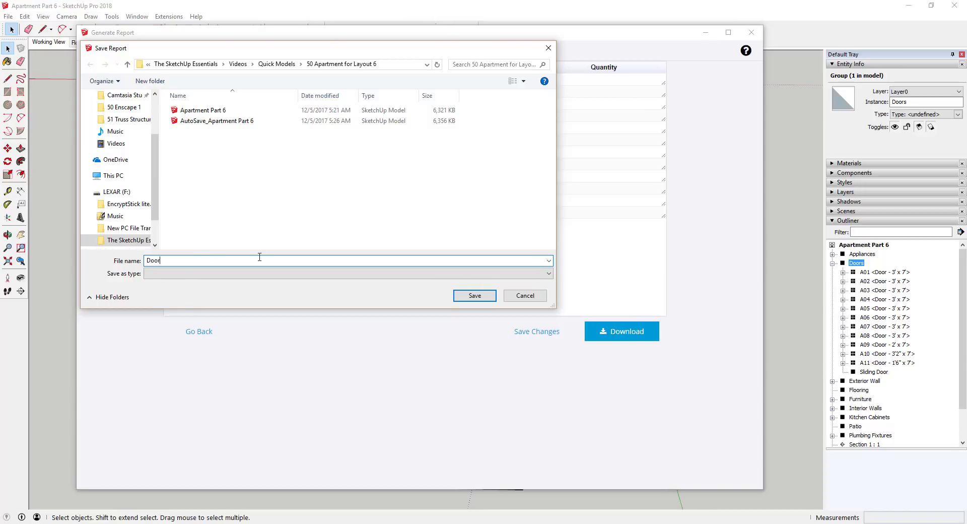
pyautogui.write(' Schedule')
pyautogui.press('Return')
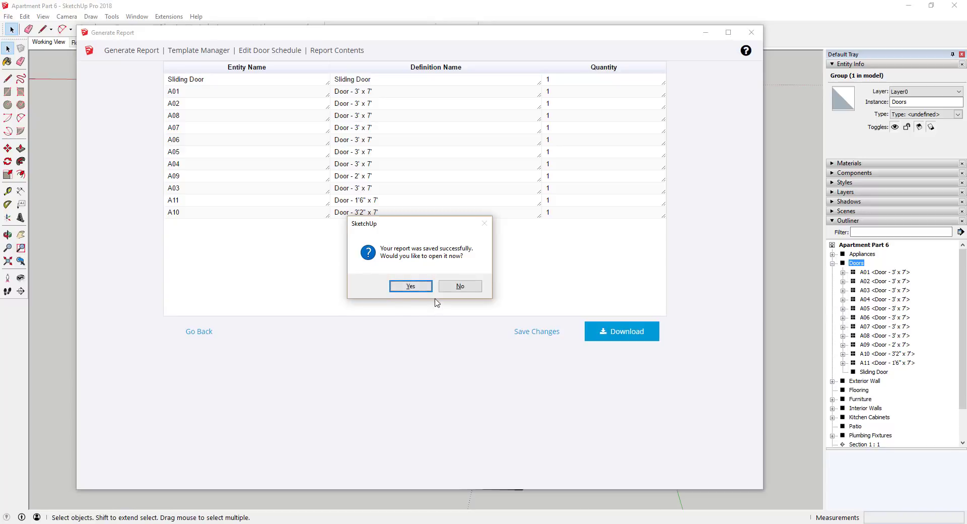
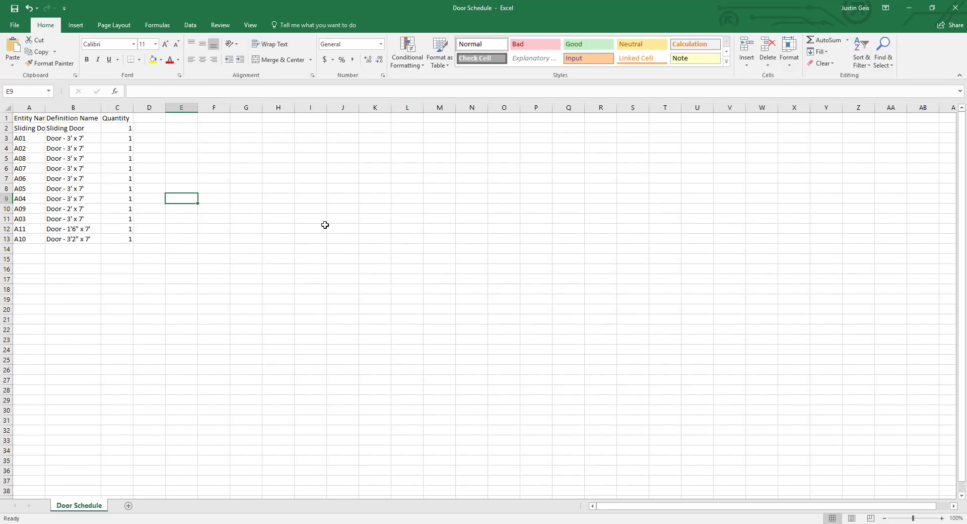
# In the Excel copy of the schedule, fit the Entity Name column to its contents and sort rows 3 to 13 from A to Z.
pyautogui.doubleClick(44, 108)
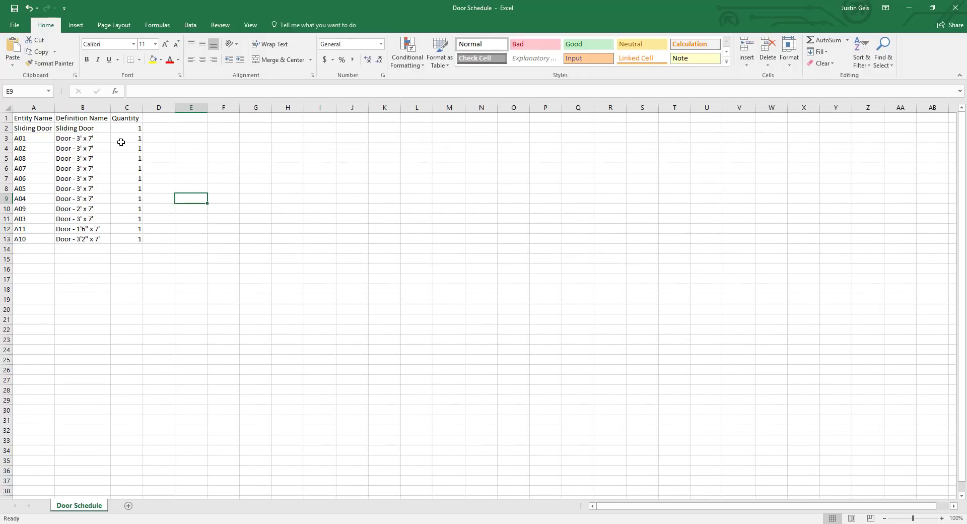
pyautogui.click(78, 139)
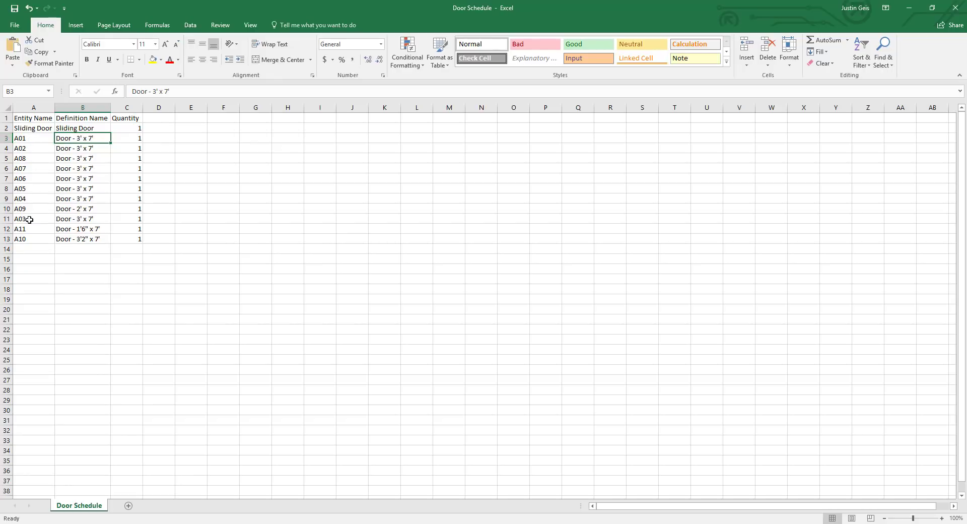
pyautogui.click(4, 137)
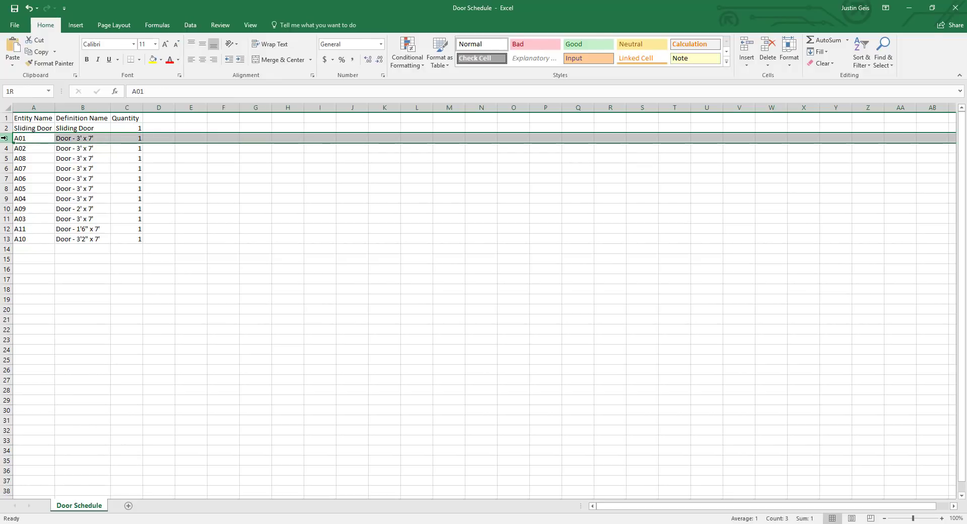
pyautogui.moveTo(4, 138); pyautogui.dragTo(2, 238)
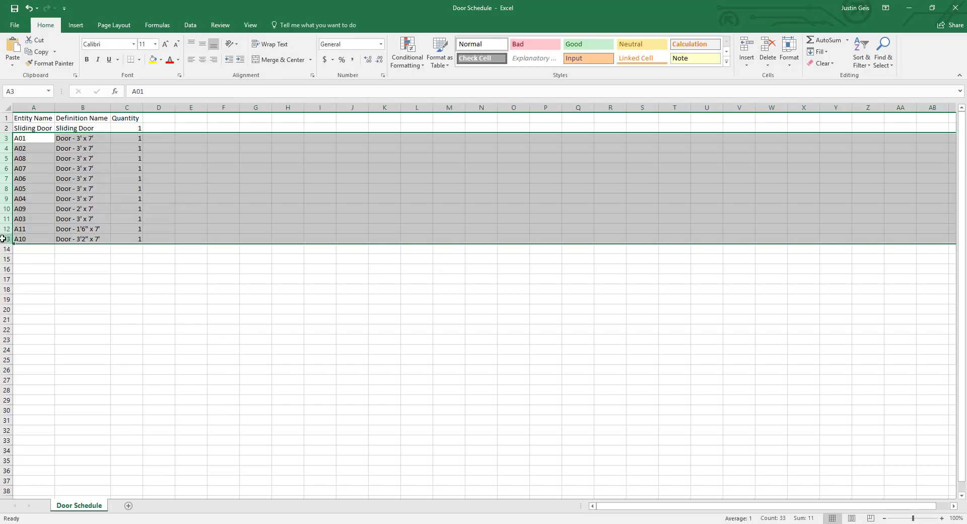
pyautogui.click(861, 62)
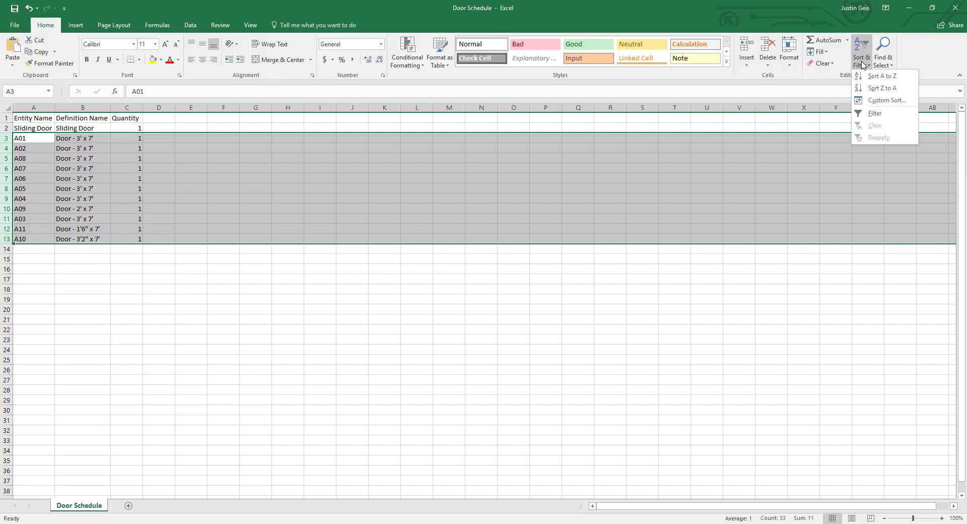
pyautogui.click(881, 76)
# Apply a custom sort to the door rows by Column A values in A to Z order and save the file.
pyautogui.click(861, 61)
pyautogui.click(884, 100)
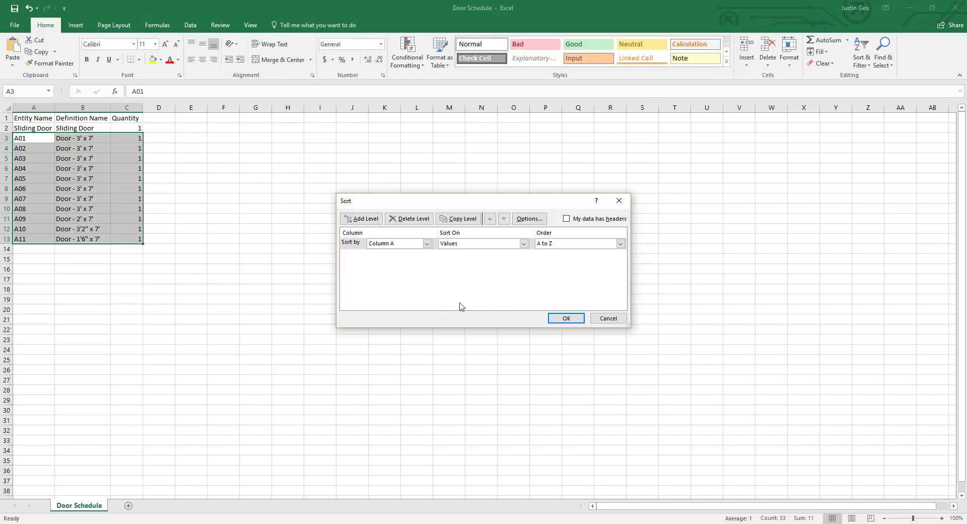
pyautogui.click(564, 318)
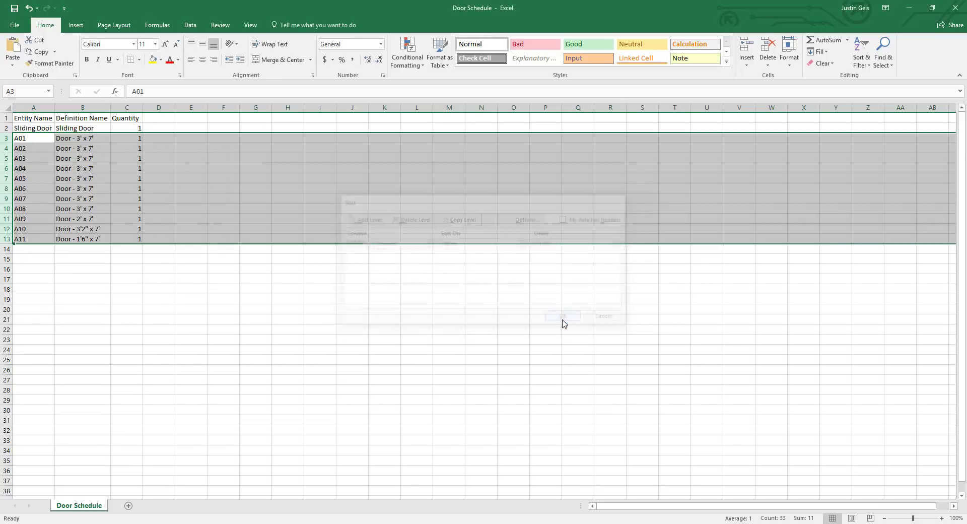
pyautogui.click(217, 206)
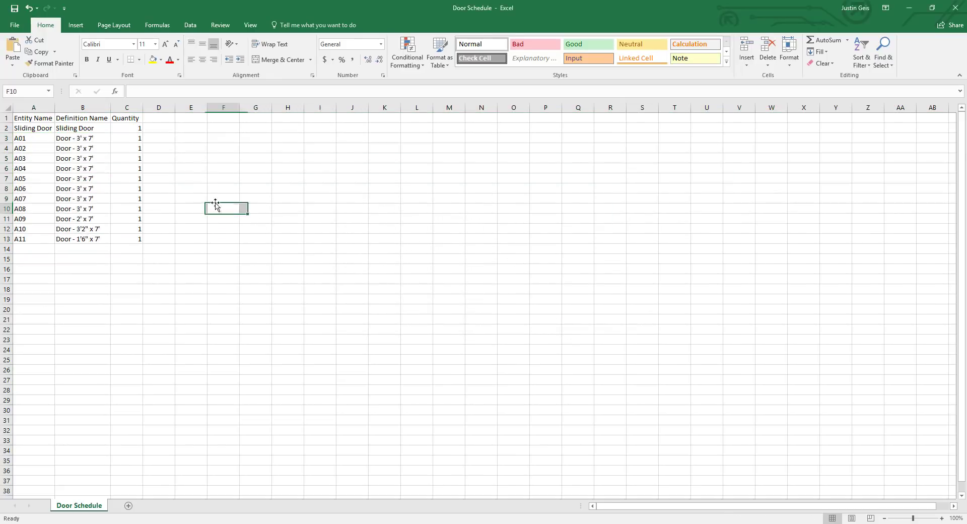
pyautogui.click(15, 8)
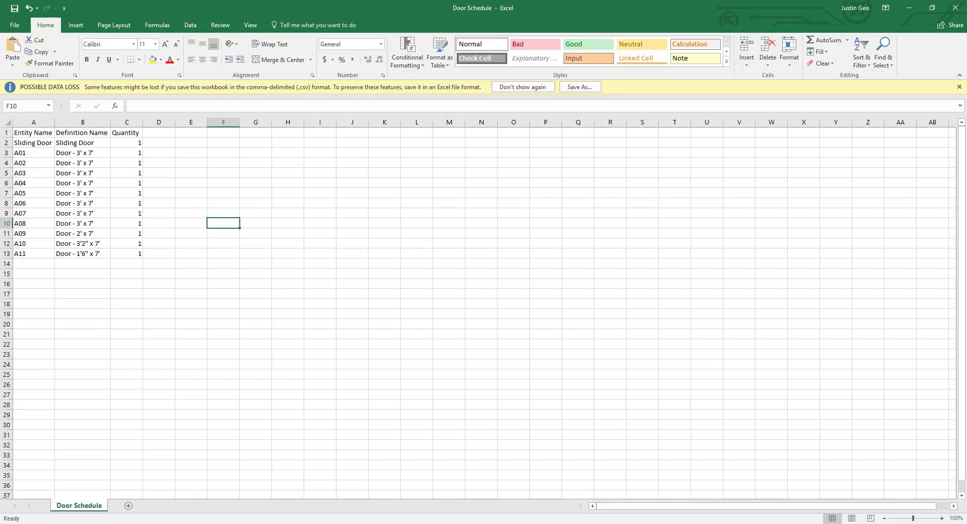
# Switch to LayOut and insert the Door Schedule spreadsheet into the apartment's Inside Page.
pyautogui.moveTo(433, 523)
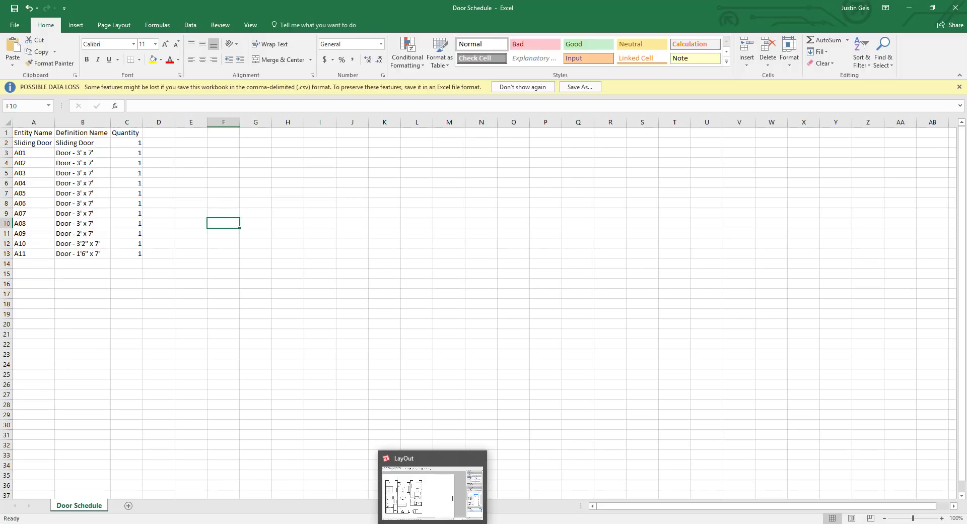
pyautogui.click(432, 523)
pyautogui.rightClick(491, 175)
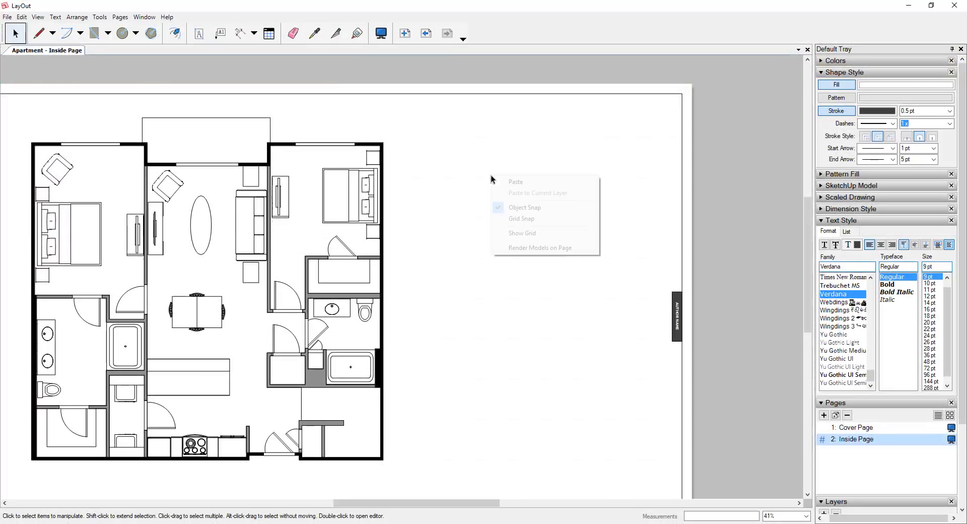
pyautogui.click(456, 162)
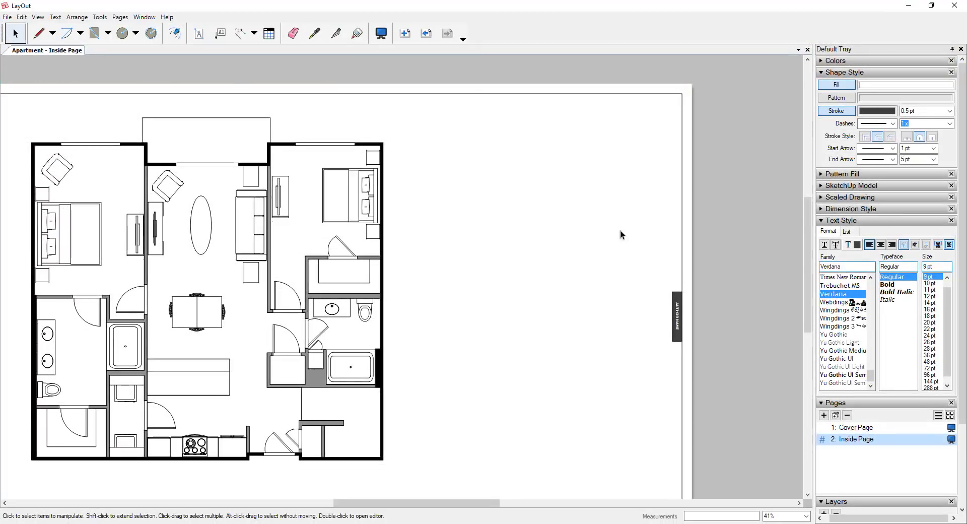
pyautogui.scroll(-1, 594, 224)
pyautogui.scroll(-2, 594, 224)
pyautogui.moveTo(471, 450); pyautogui.dragTo(473, 427, button='middle')
pyautogui.click(7, 16)
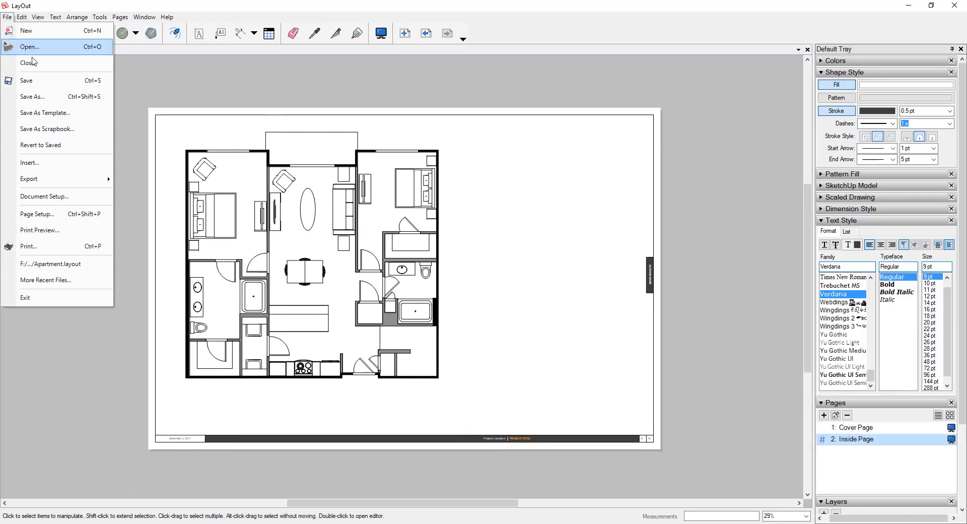
pyautogui.click(30, 162)
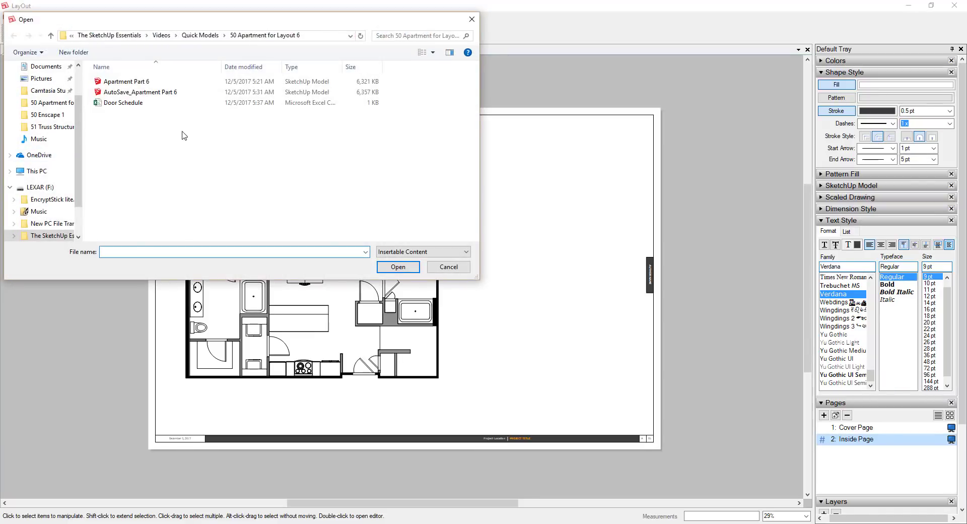
pyautogui.doubleClick(120, 103)
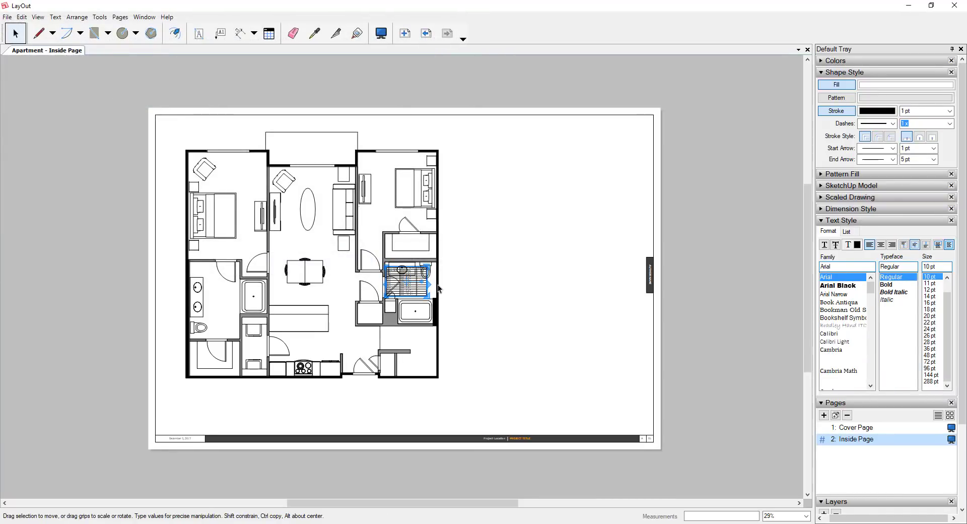
# Nudge the inserted schedule table off the floor plan into the blank area to the right of the upper bedroom.
pyautogui.press('Right')
pyautogui.press('Right')
pyautogui.press('Right')
pyautogui.press('Right')
pyautogui.press('Right')
pyautogui.press('Right')
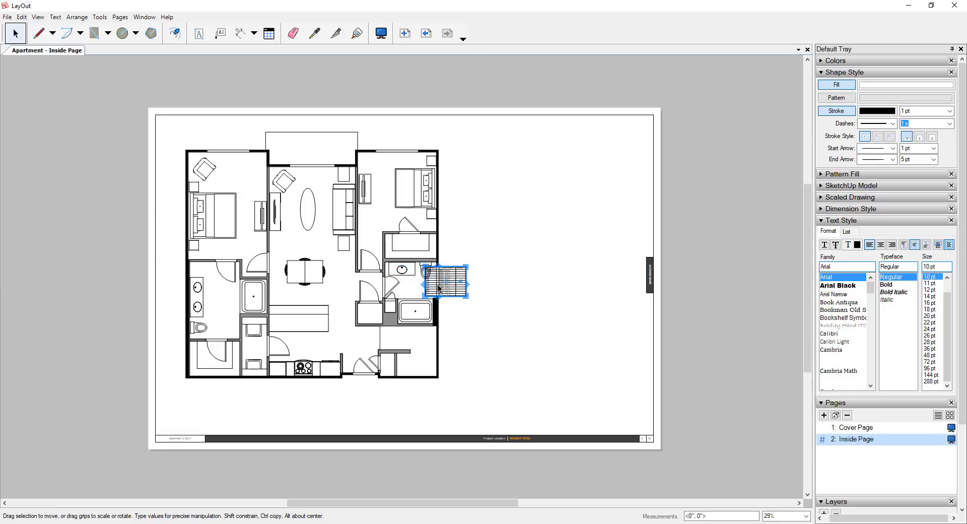
pyautogui.press('Right')
pyautogui.press('Right')
pyautogui.press('Right')
pyautogui.press('Right')
pyautogui.press('Right')
pyautogui.press('Right')
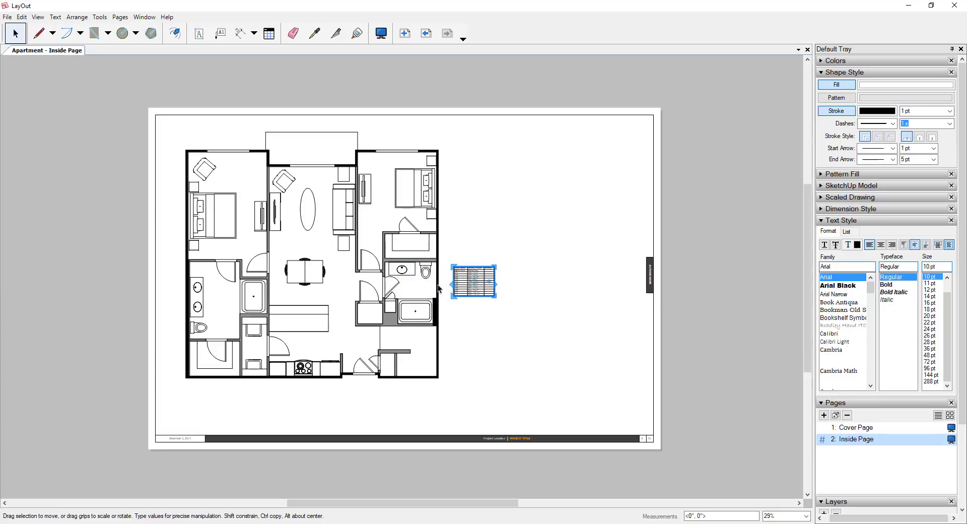
pyautogui.press('Right')
pyautogui.press('Right')
pyautogui.press('Right')
pyautogui.press('Up')
pyautogui.press('Up')
pyautogui.press('Up')
pyautogui.press('Up')
pyautogui.press('Up')
pyautogui.press('Up')
pyautogui.press('Up')
pyautogui.press('Up')
pyautogui.press('Up')
pyautogui.press('Up')
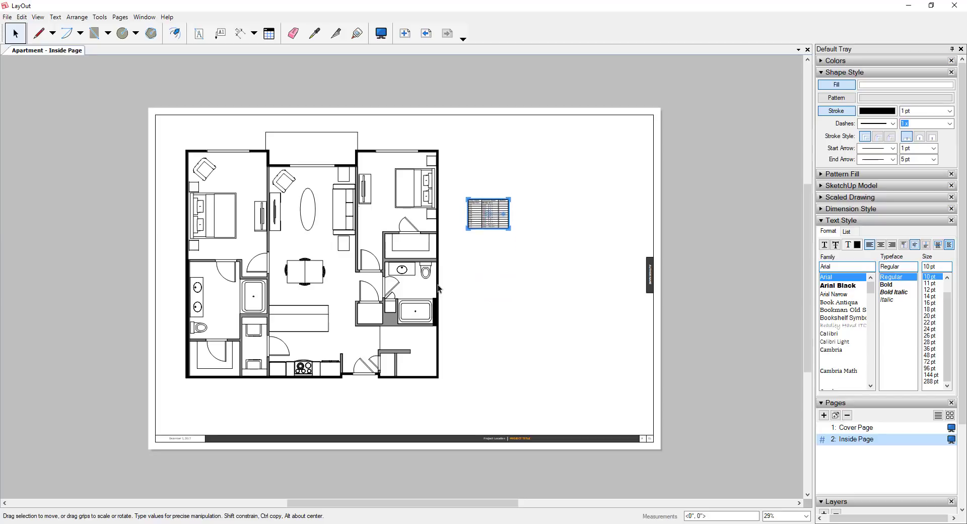
pyautogui.press('Up')
pyautogui.press('Up')
pyautogui.press('Up')
pyautogui.press('Up')
pyautogui.press('Up')
pyautogui.press('Up')
pyautogui.press('Up')
pyautogui.press('Up')
pyautogui.press('Right')
pyautogui.press('Right')
pyautogui.press('Right')
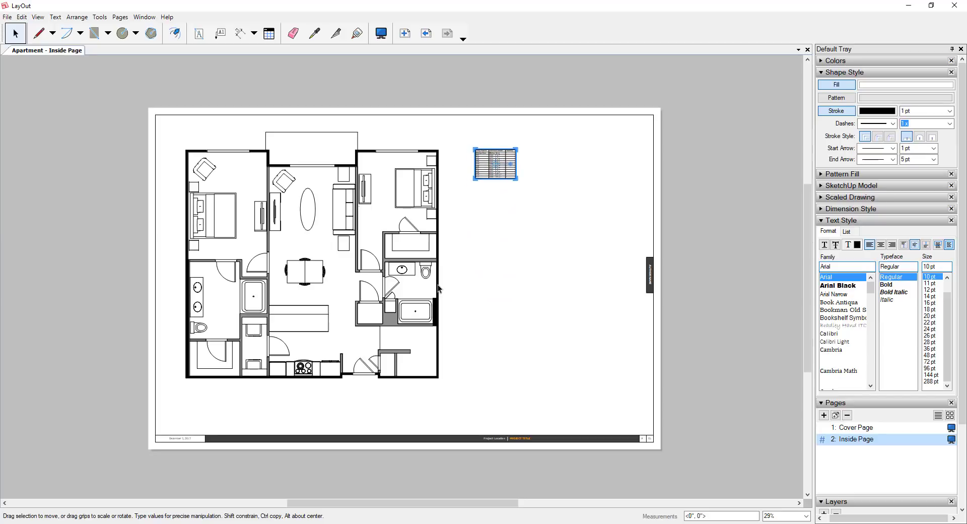
# Enlarge the schedule table from its lower-right corner to nearly three times its width and height.
pyautogui.scroll(5, 503, 154)
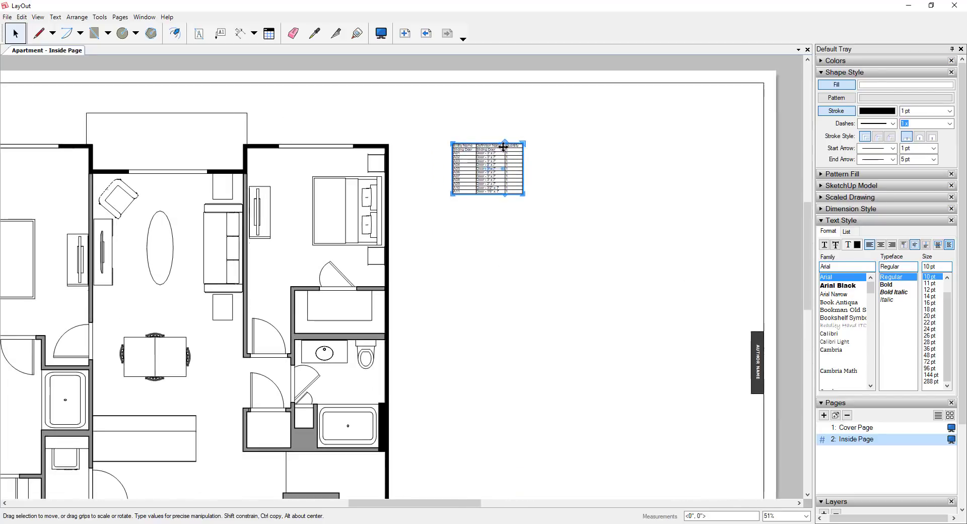
pyautogui.scroll(8, 504, 146)
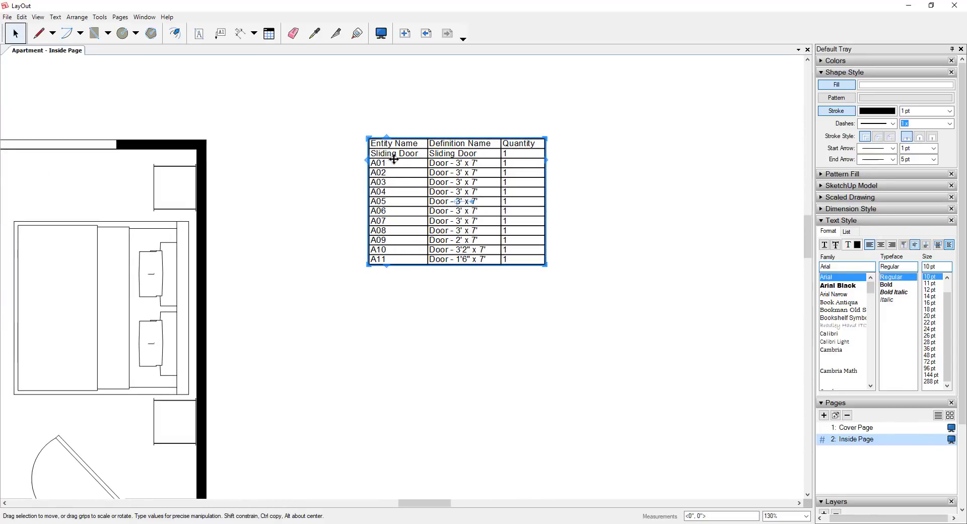
pyautogui.scroll(-2, 459, 225)
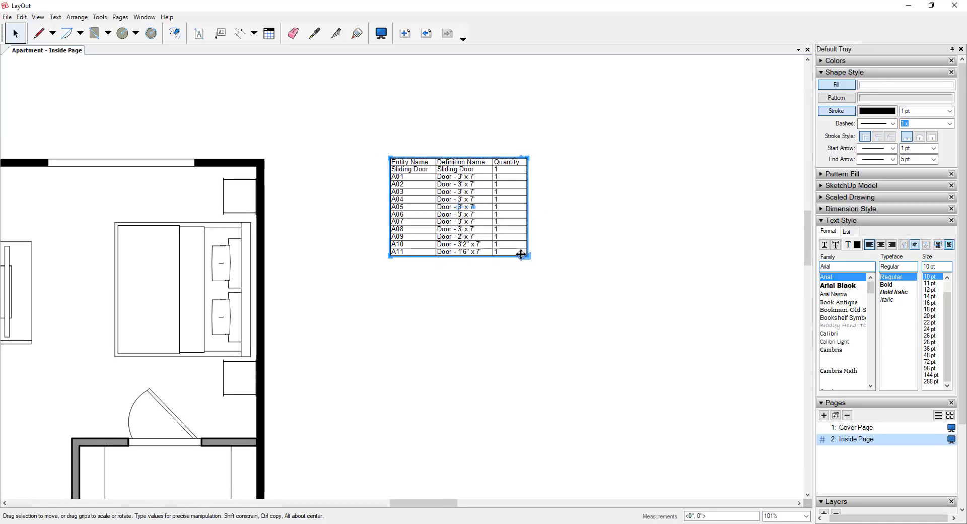
pyautogui.moveTo(527, 254); pyautogui.dragTo(791, 417)
pyautogui.scroll(-1, 487, 247)
pyautogui.scroll(1, 641, 248)
pyautogui.scroll(-1, 579, 257)
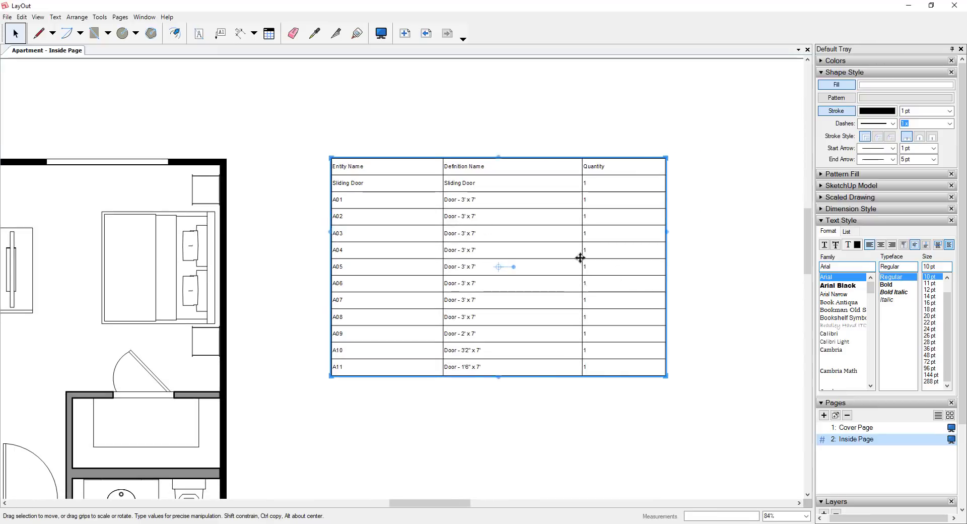
pyautogui.scroll(1, 631, 267)
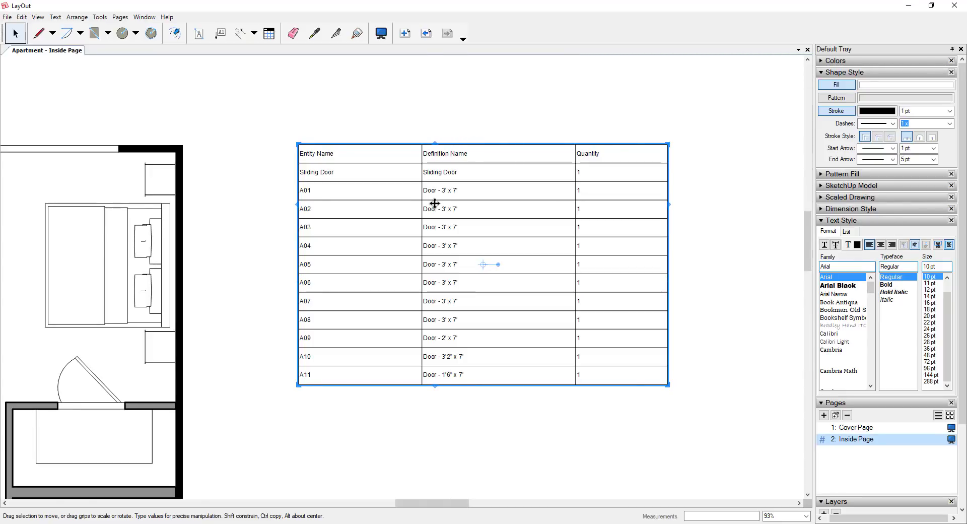
# Increase the text size of the whole schedule table to 18 pt.
pyautogui.click(929, 283)
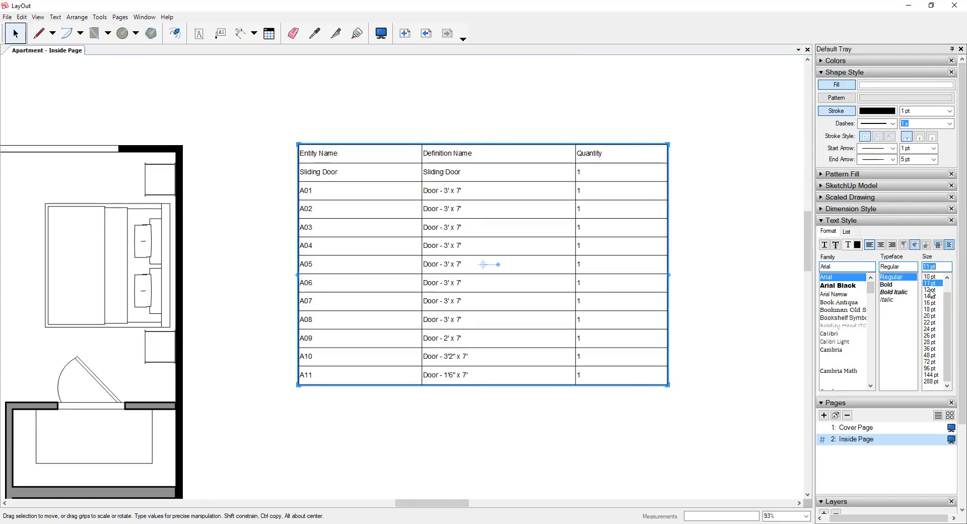
pyautogui.click(930, 291)
pyautogui.click(930, 296)
pyautogui.click(930, 303)
pyautogui.click(930, 310)
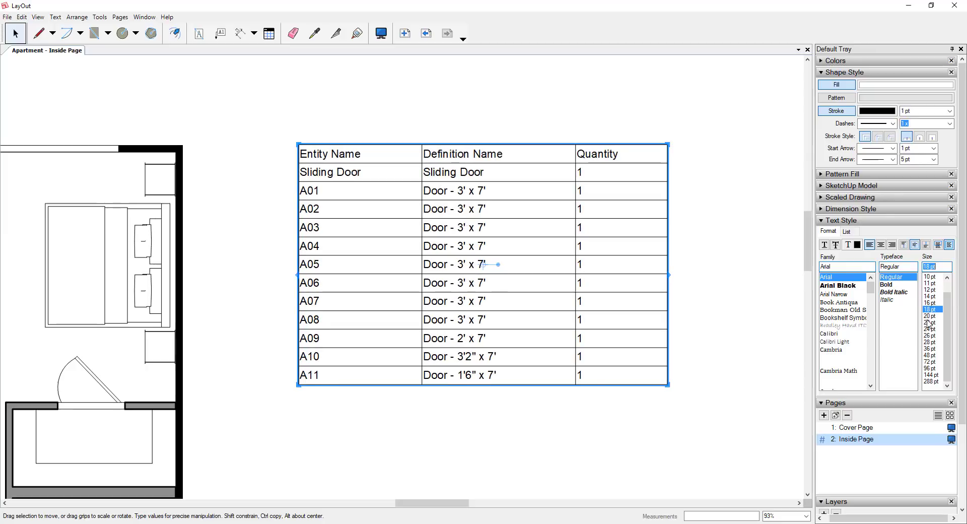
# Set the whole schedule table's text to 20 pt in the Regular typeface.
pyautogui.click(930, 315)
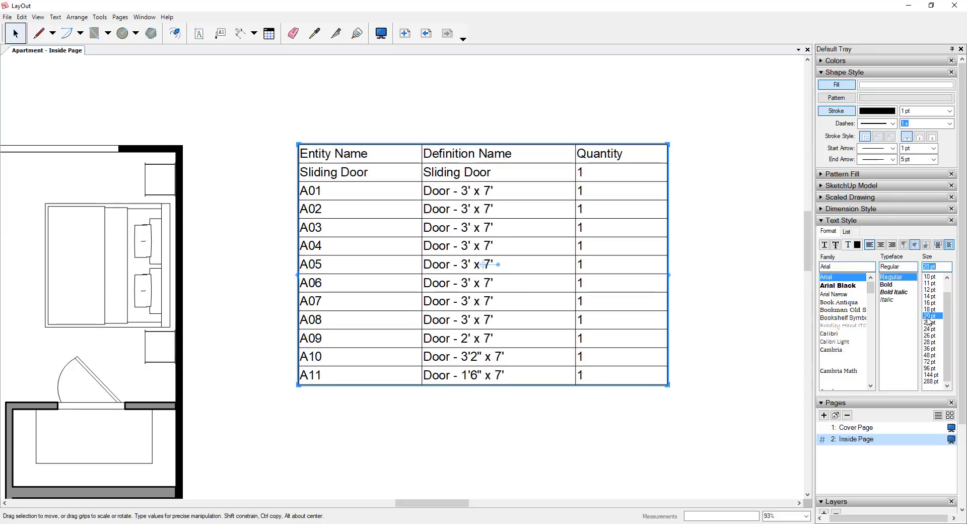
pyautogui.click(894, 285)
pyautogui.click(891, 276)
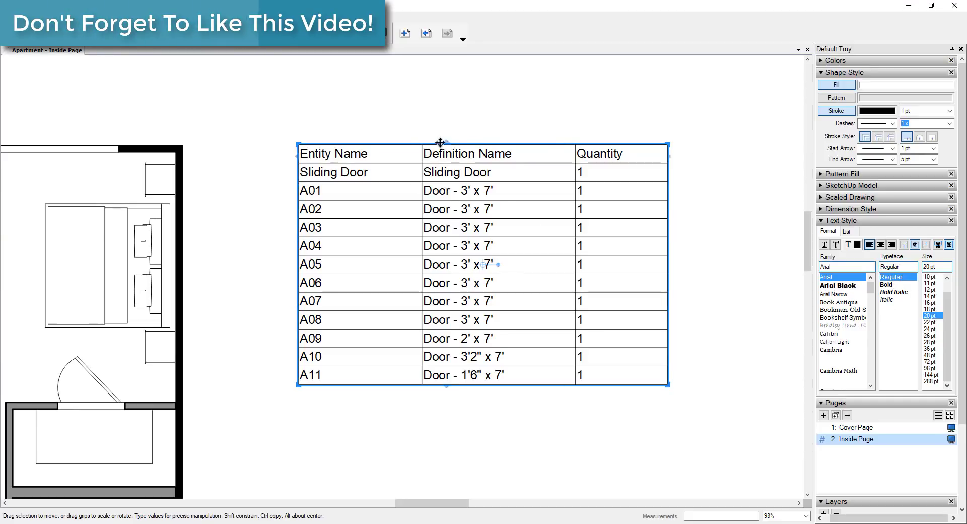
# Format the table's header row, Entity Name through Quantity, as bold 22 pt text.
pyautogui.doubleClick(458, 154)
pyautogui.moveTo(375, 154); pyautogui.dragTo(628, 156)
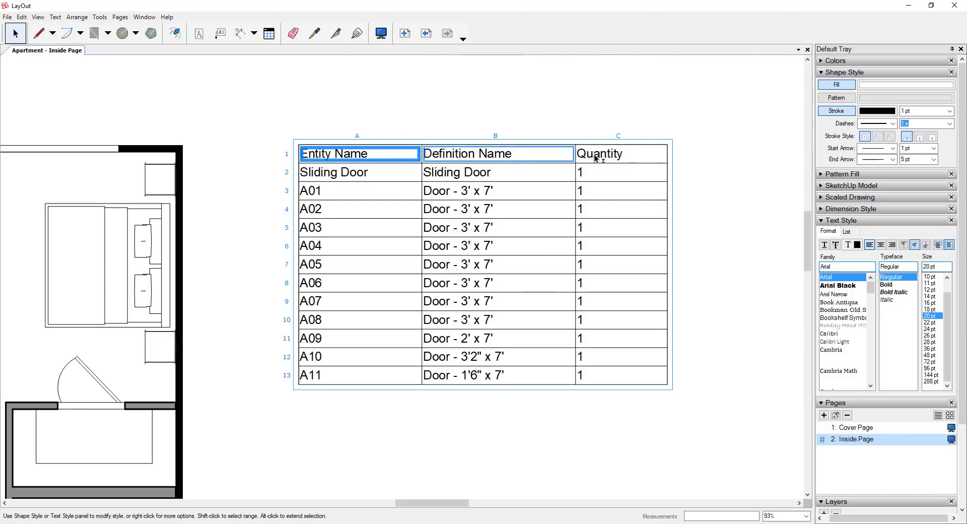
pyautogui.click(889, 285)
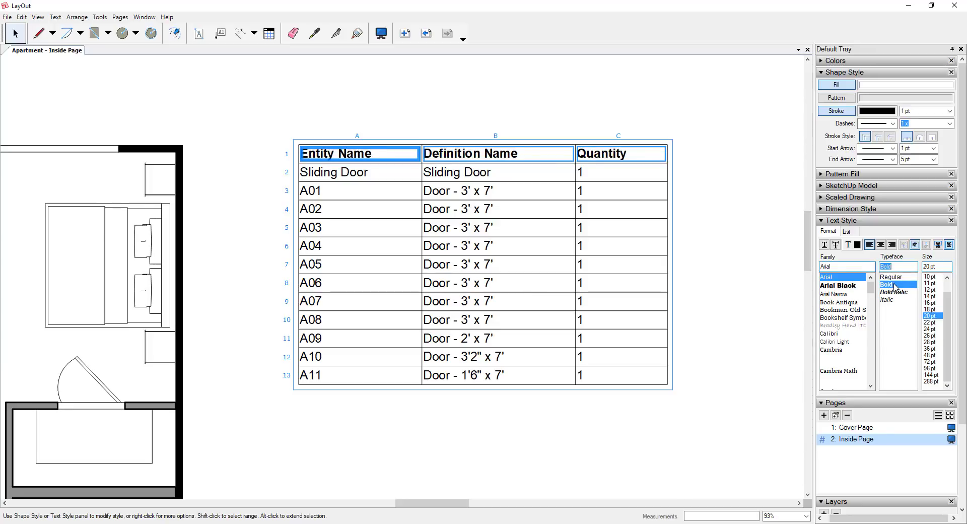
pyautogui.click(929, 323)
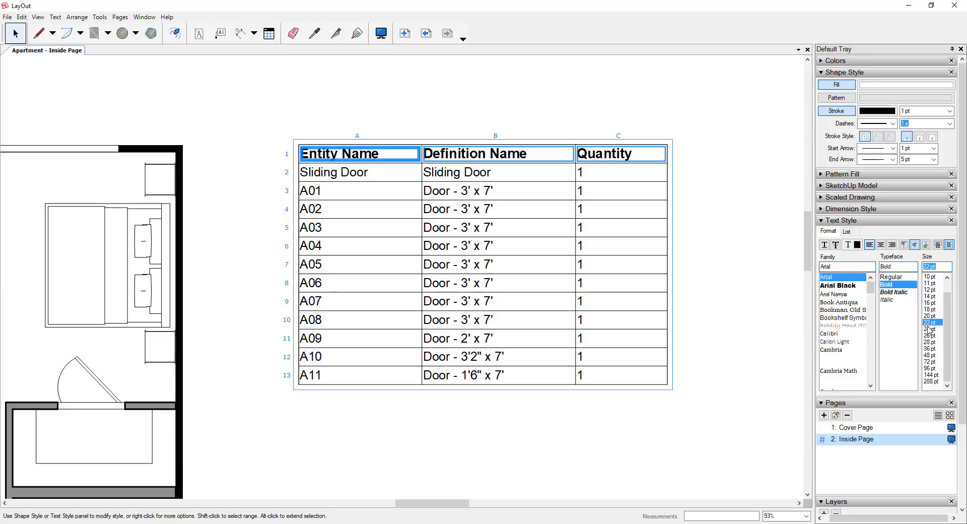
pyautogui.click(785, 318)
# Nudge the schedule table slightly lower in the blank area beside the upper bedroom.
pyautogui.scroll(-2, 289, 241)
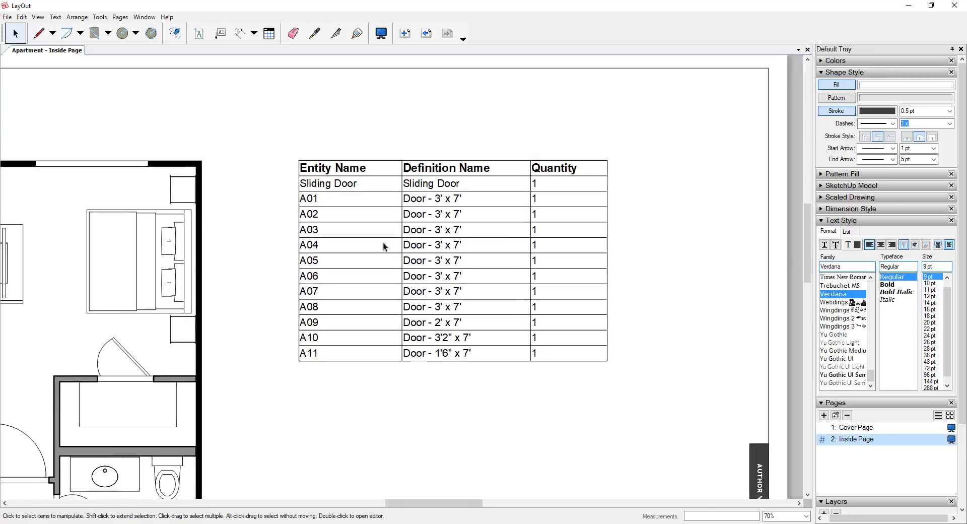
pyautogui.scroll(-2, 384, 246)
pyautogui.moveTo(430, 218); pyautogui.dragTo(430, 233)
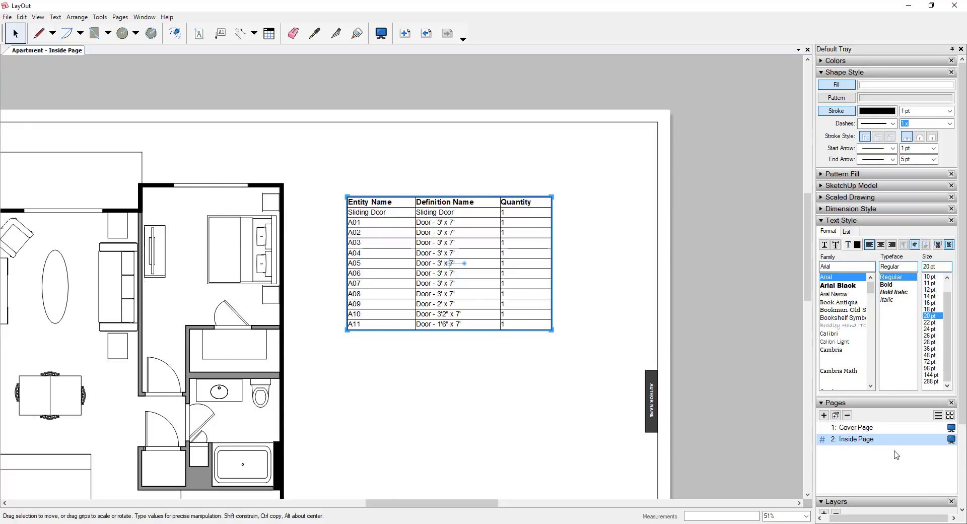
# Place the Drawing Name label with its circular tag from the TB-Plain scrapbook just below the schedule table.
pyautogui.scroll(-3, 899, 450)
pyautogui.click(820, 497)
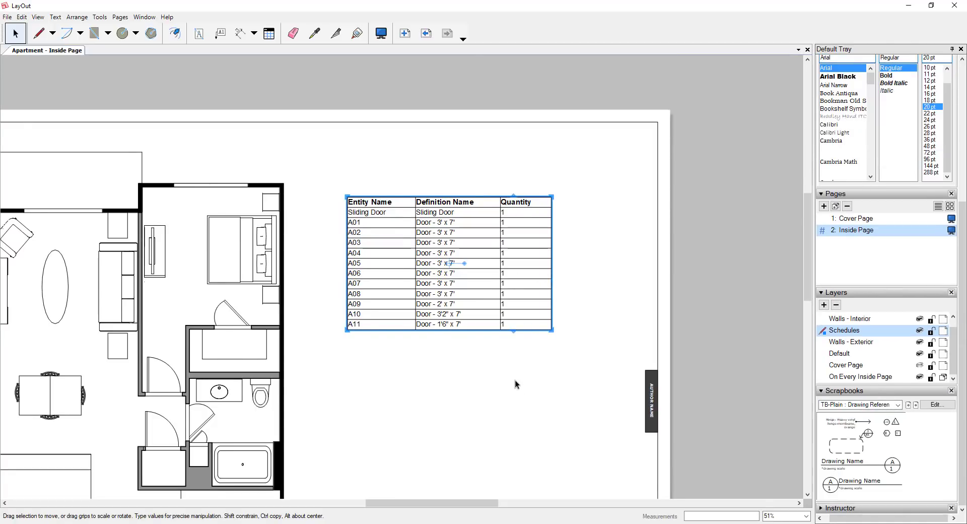
pyautogui.scroll(-3, 515, 380)
pyautogui.moveTo(503, 359); pyautogui.dragTo(454, 209, button='middle')
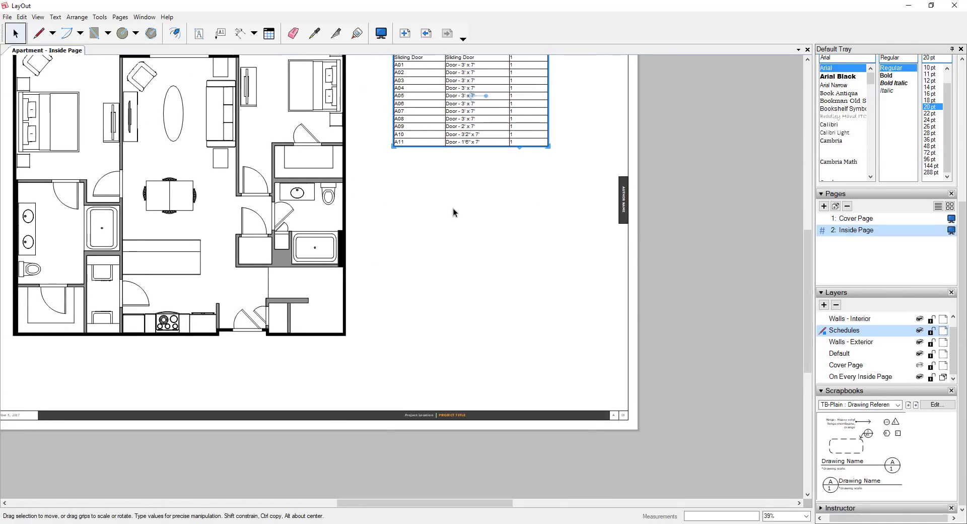
pyautogui.scroll(-2, 562, 253)
pyautogui.scroll(2, 542, 261)
pyautogui.moveTo(541, 260); pyautogui.dragTo(528, 263, button='middle')
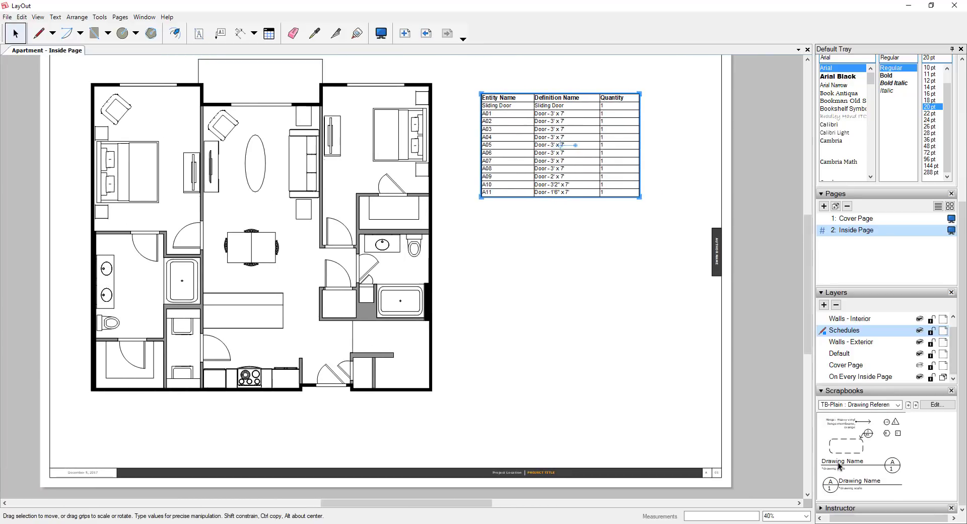
pyautogui.moveTo(838, 464)
pyautogui.mouseDown()
pyautogui.moveTo(579, 339)
pyautogui.moveTo(493, 241)
pyautogui.moveTo(583, 213)
pyautogui.mouseUp()
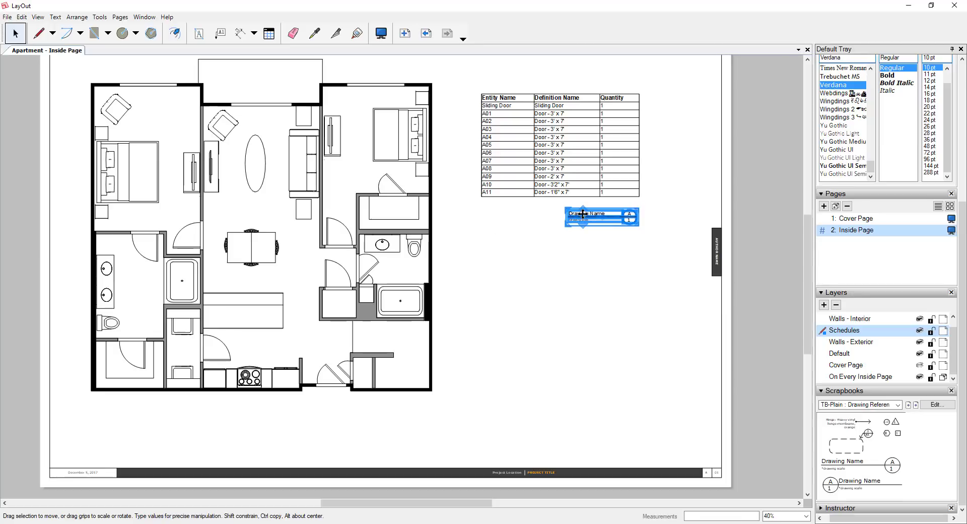
# Change the drawing name in the label below the table to "Door Schedule".
pyautogui.doubleClick(590, 212)
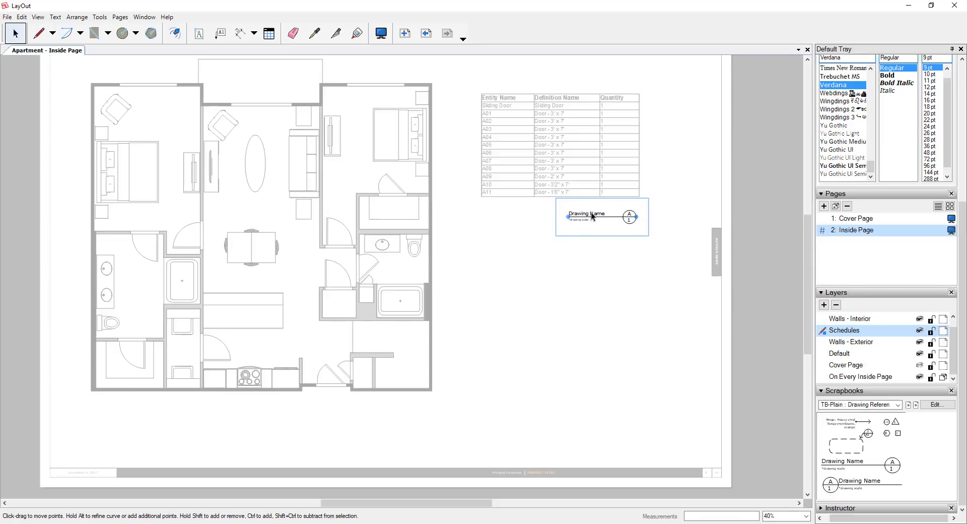
pyautogui.click(591, 217)
pyautogui.scroll(3, 592, 218)
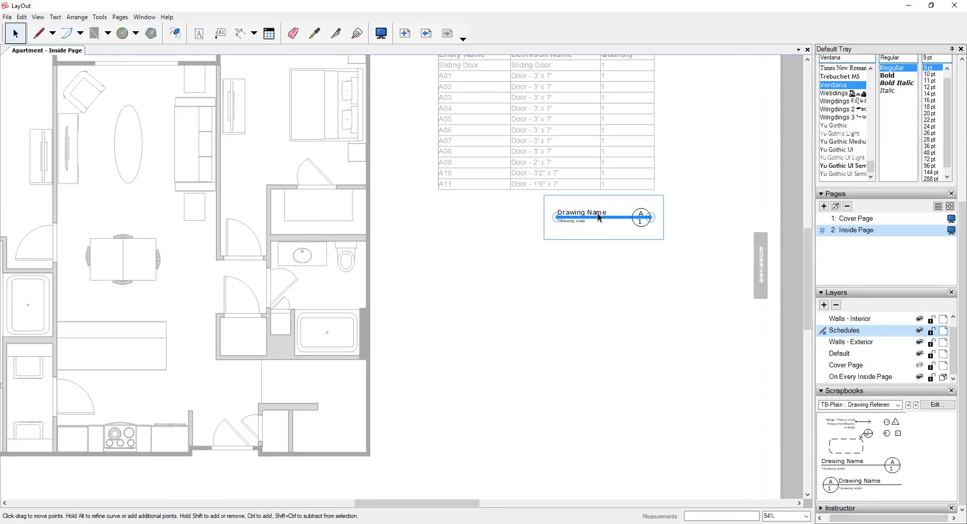
pyautogui.click(599, 217)
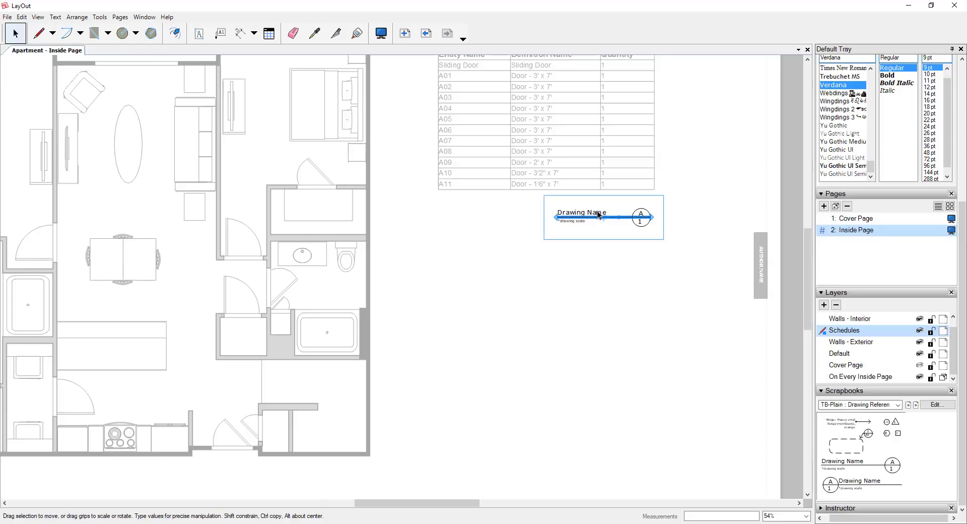
pyautogui.scroll(3, 599, 216)
pyautogui.click(599, 213)
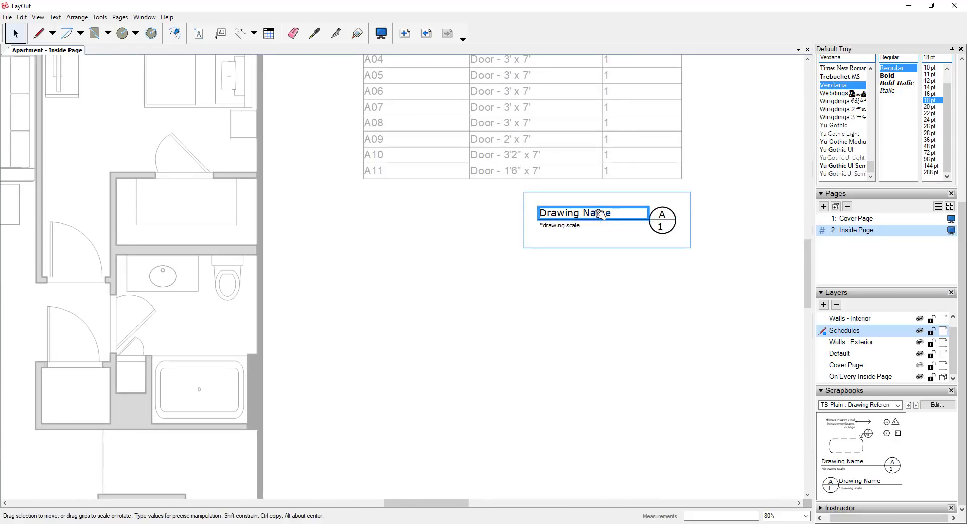
pyautogui.doubleClick(614, 210)
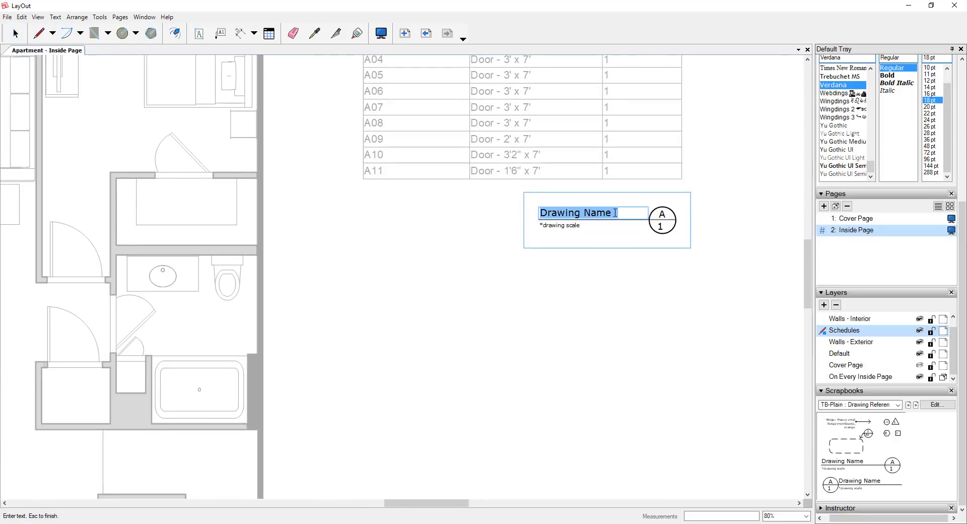
pyautogui.write('Door Schedule')
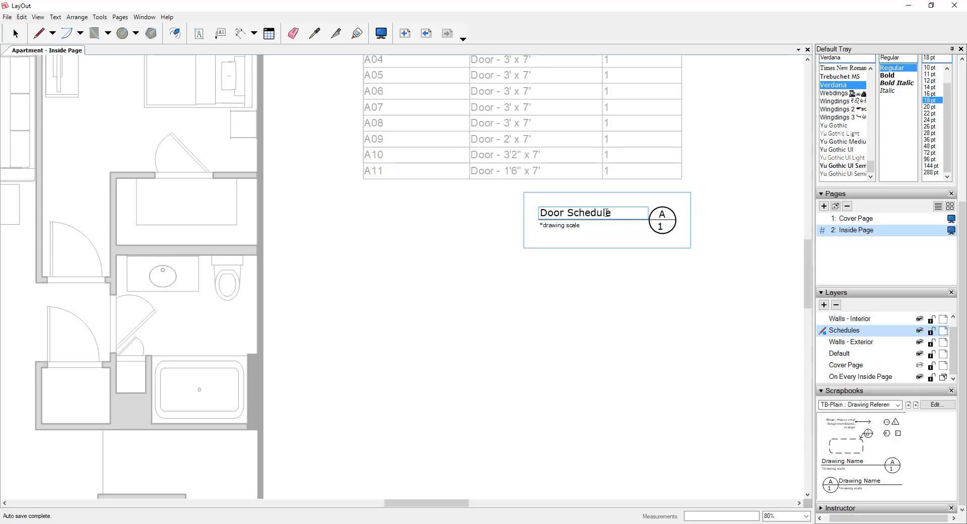
# Change the letter in the Door Schedule label's circular tag to B and leave the label group.
pyautogui.click(662, 218)
pyautogui.doubleClick(662, 217)
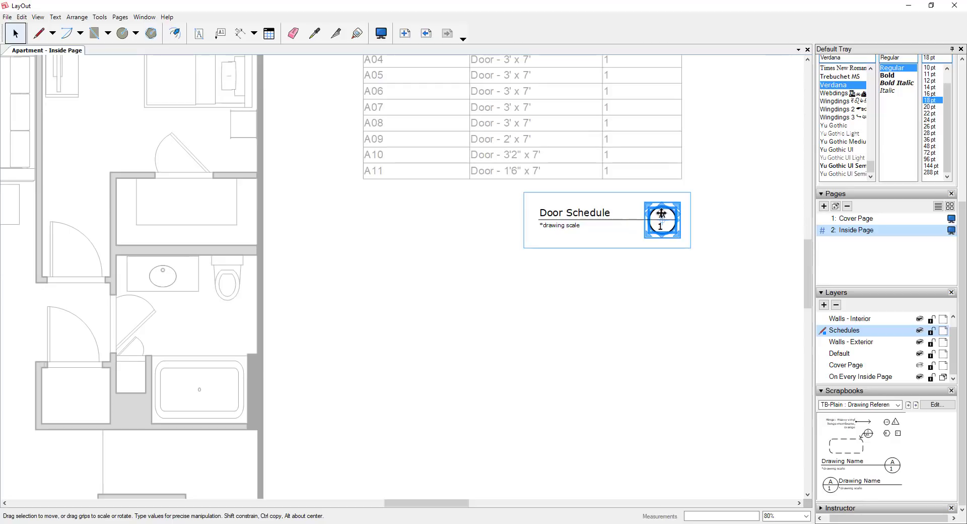
pyautogui.click(662, 217)
pyautogui.doubleClick(662, 217)
pyautogui.click(662, 214)
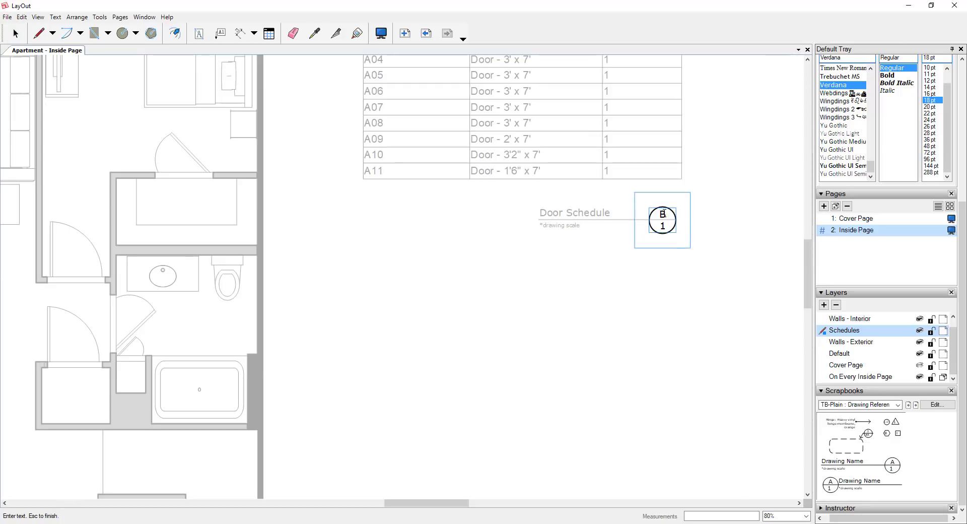
pyautogui.press('Escape')
pyautogui.scroll(-3, 691, 173)
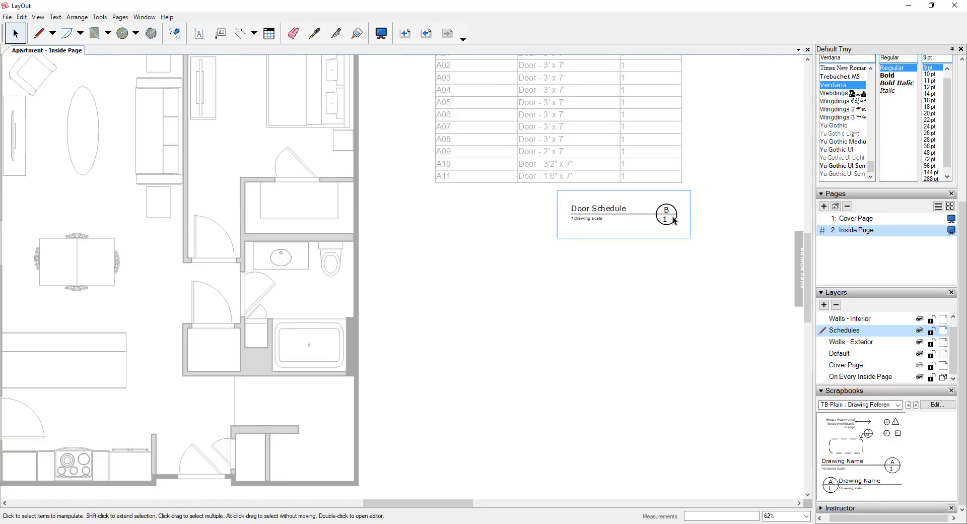
pyautogui.scroll(-2, 627, 227)
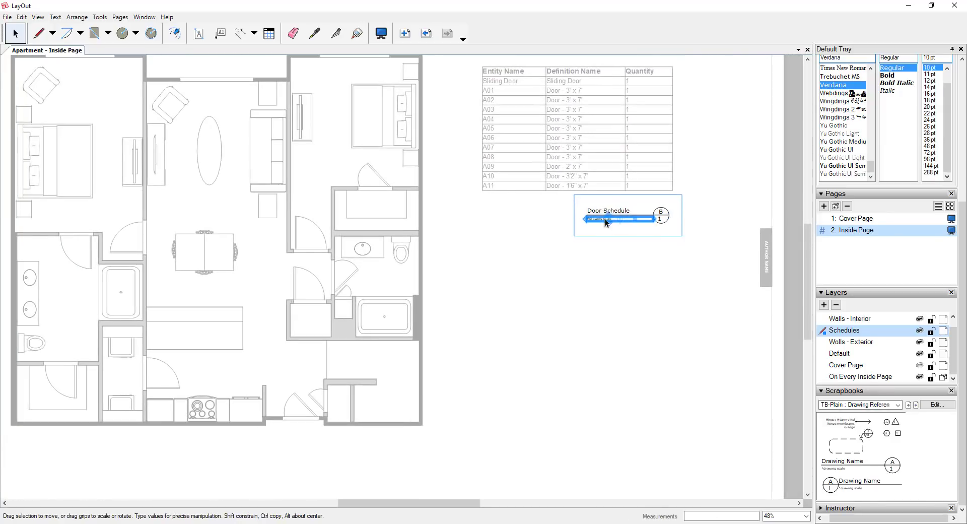
pyautogui.click(608, 222)
pyautogui.click(605, 216)
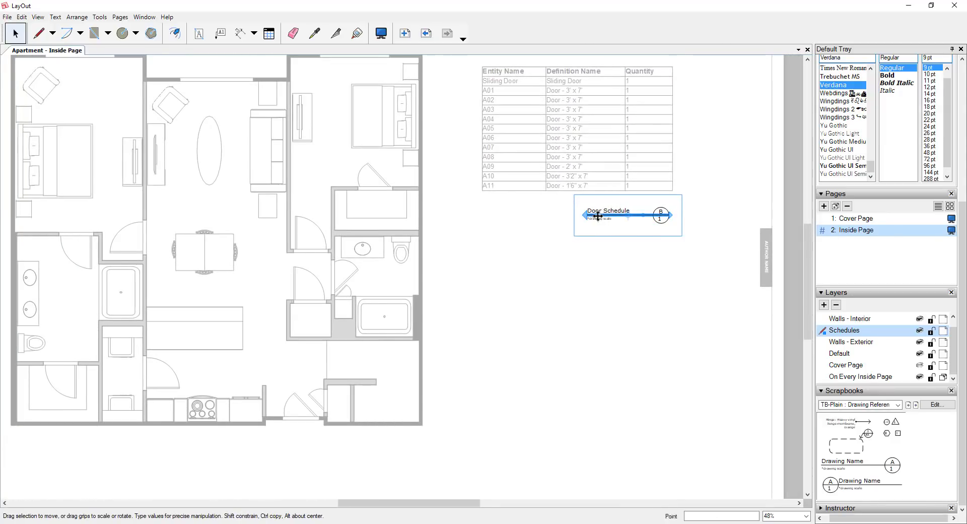
pyautogui.click(672, 284)
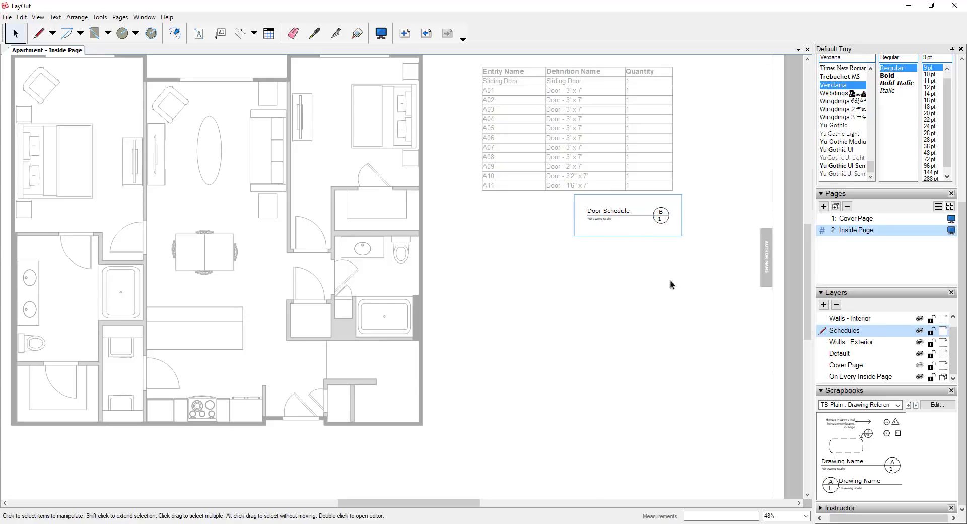
pyautogui.click(639, 240)
# Copy the Door Schedule label to just below the floor plan, aligned with the plan's left wall.
pyautogui.click(635, 221)
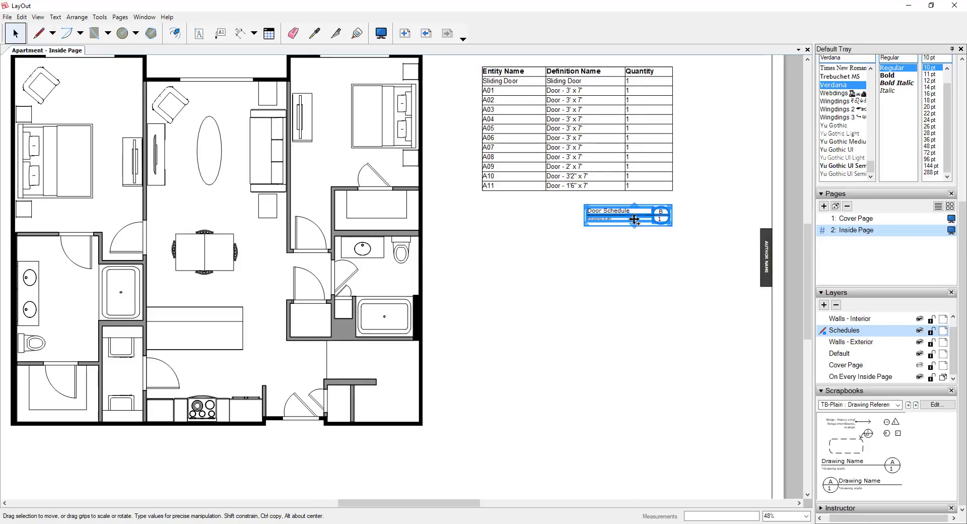
pyautogui.keyDown('ctrl'); pyautogui.moveTo(608, 219); pyautogui.dragTo(317, 464); pyautogui.keyUp('ctrl')
pyautogui.moveTo(317, 464); pyautogui.dragTo(534, 410, button='middle')
pyautogui.keyDown('ctrl'); pyautogui.moveTo(534, 410); pyautogui.dragTo(358, 408); pyautogui.keyUp('ctrl')
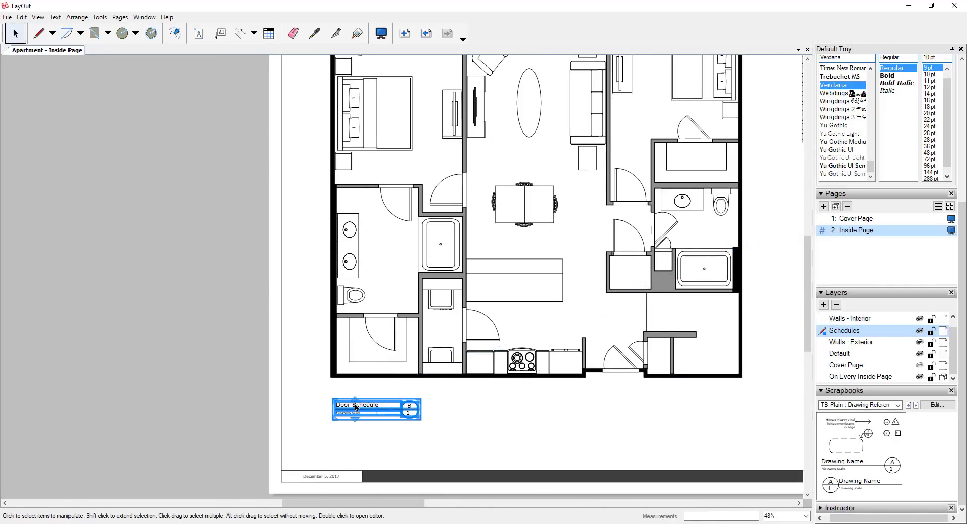
# Rename the copied label below the plan as "Floor Plan".
pyautogui.doubleClick(355, 405)
pyautogui.doubleClick(356, 403)
pyautogui.write('Floor Plan')
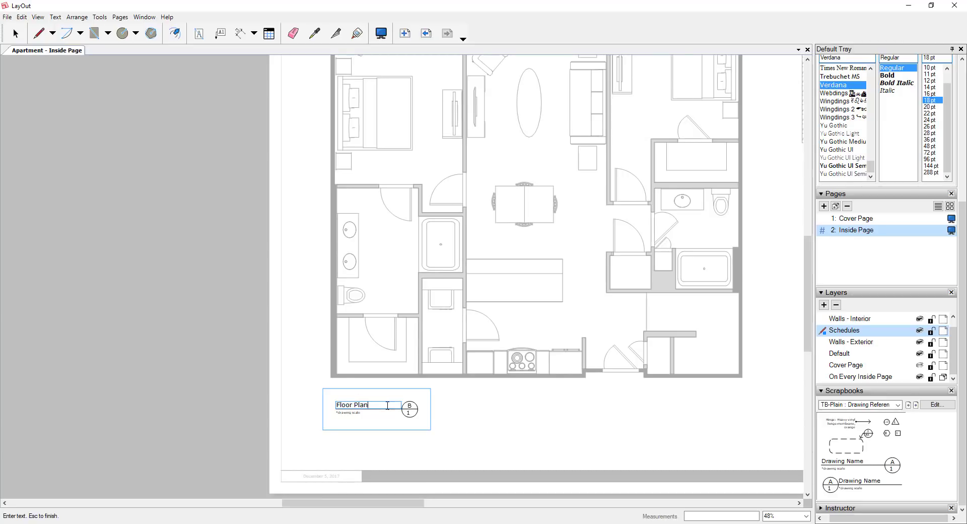
pyautogui.press('Escape')
# Change the letter in the Floor Plan label's circular tag to A.
pyautogui.click(409, 408)
pyautogui.doubleClick(409, 406)
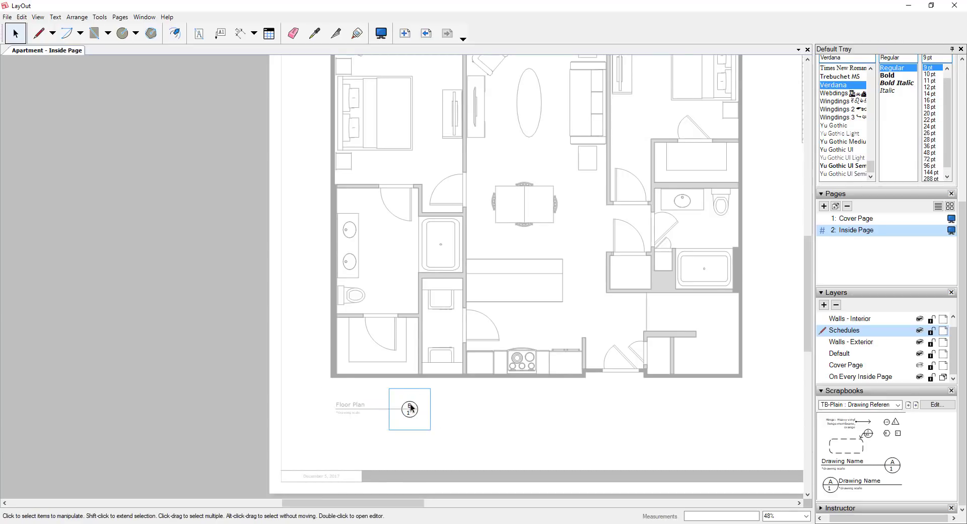
pyautogui.doubleClick(411, 411)
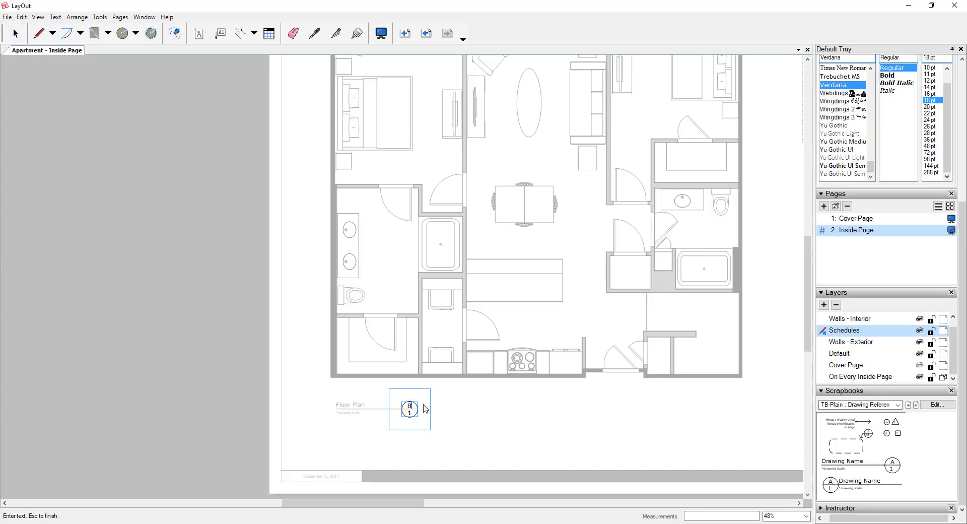
pyautogui.press('Escape')
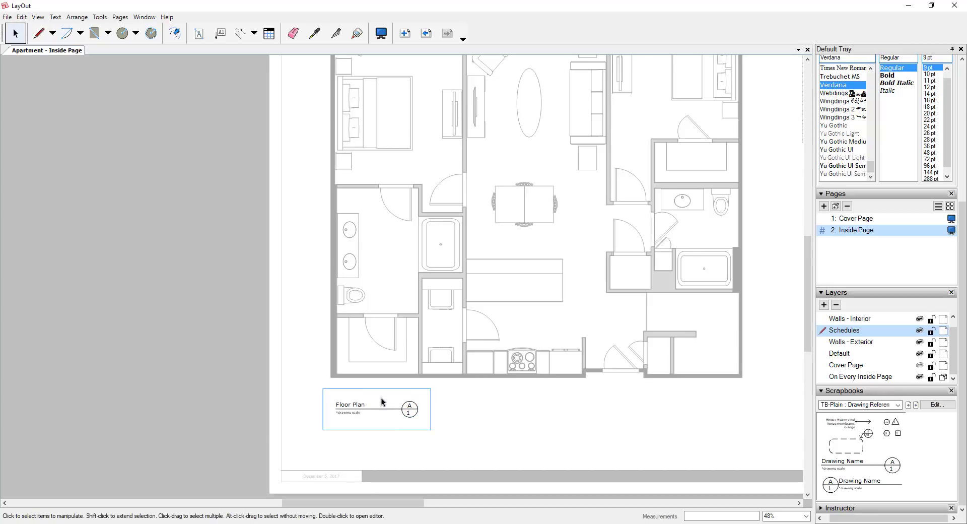
pyautogui.scroll(-4, 401, 401)
pyautogui.scroll(4, 624, 291)
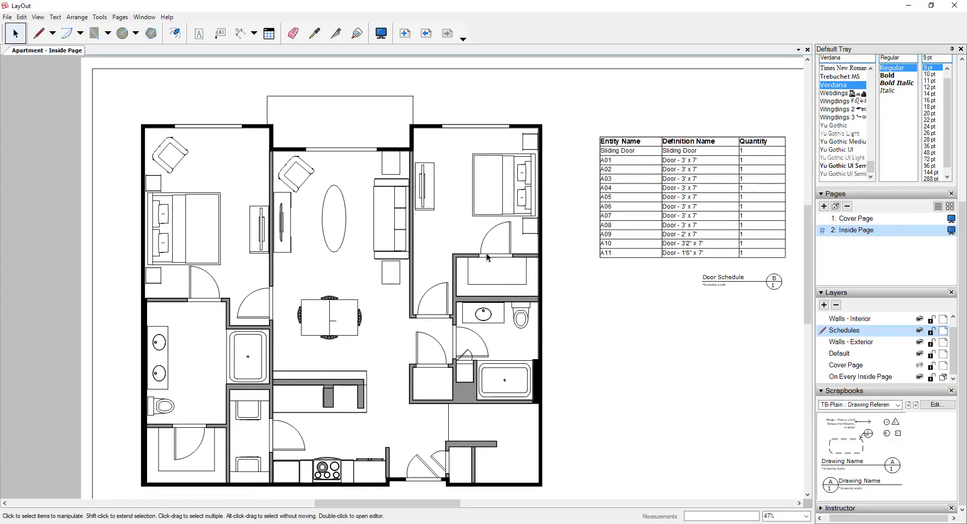
# Update the Apartment Part 6.skp reference in the document setup's References.
pyautogui.click(8, 16)
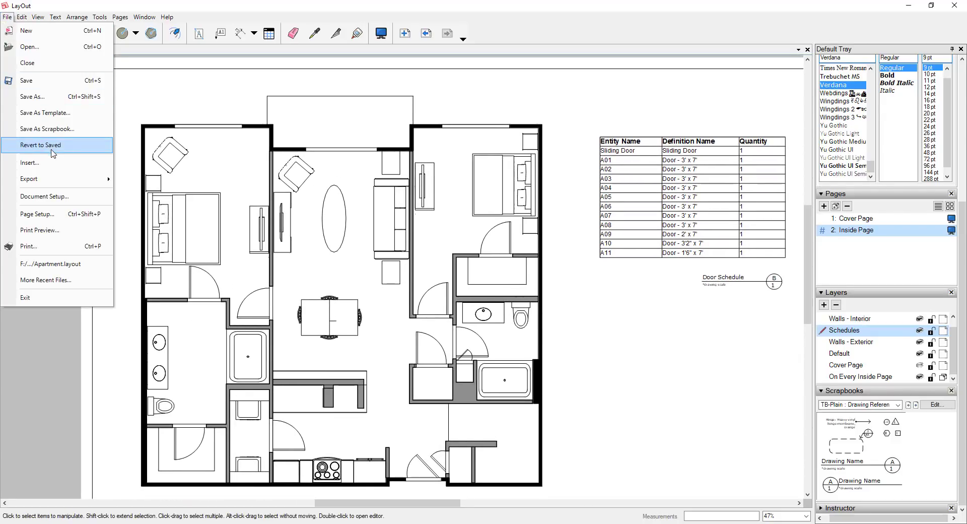
pyautogui.moveTo(52, 162)
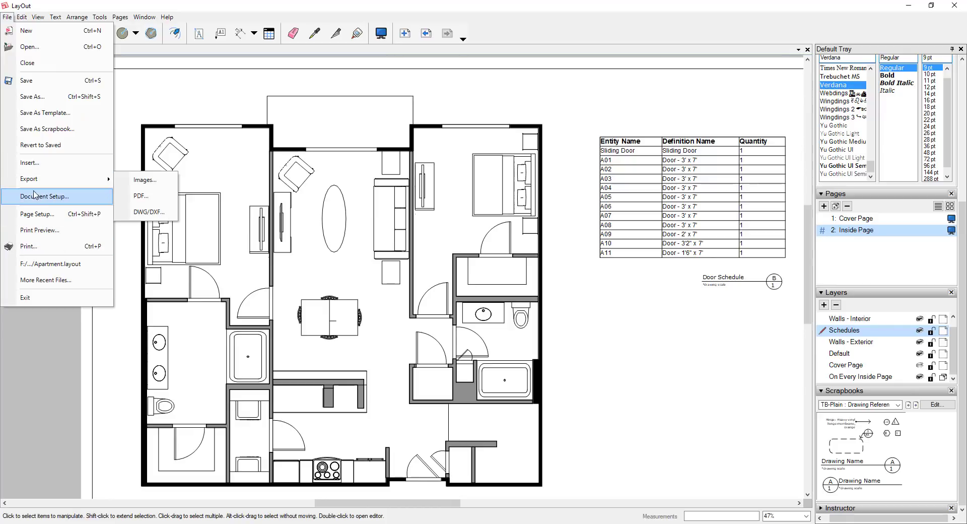
pyautogui.click(46, 201)
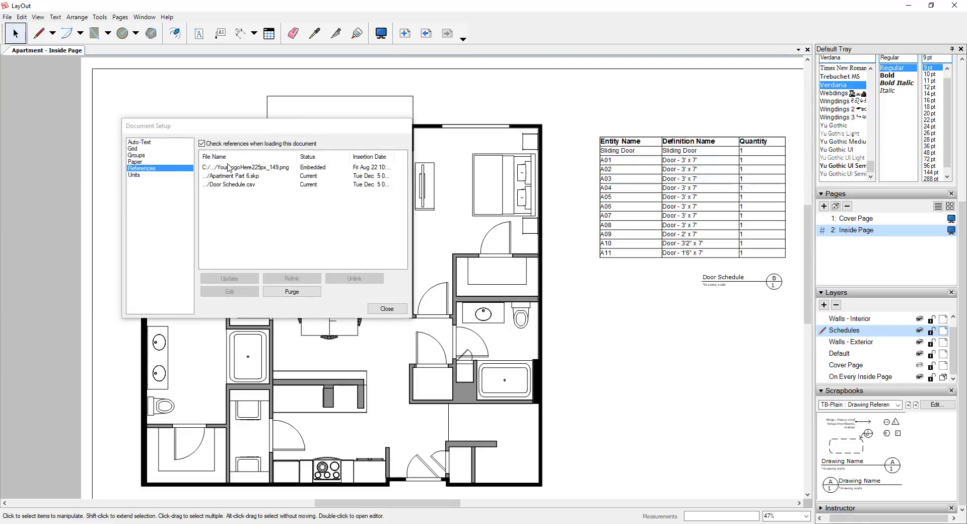
pyautogui.click(251, 176)
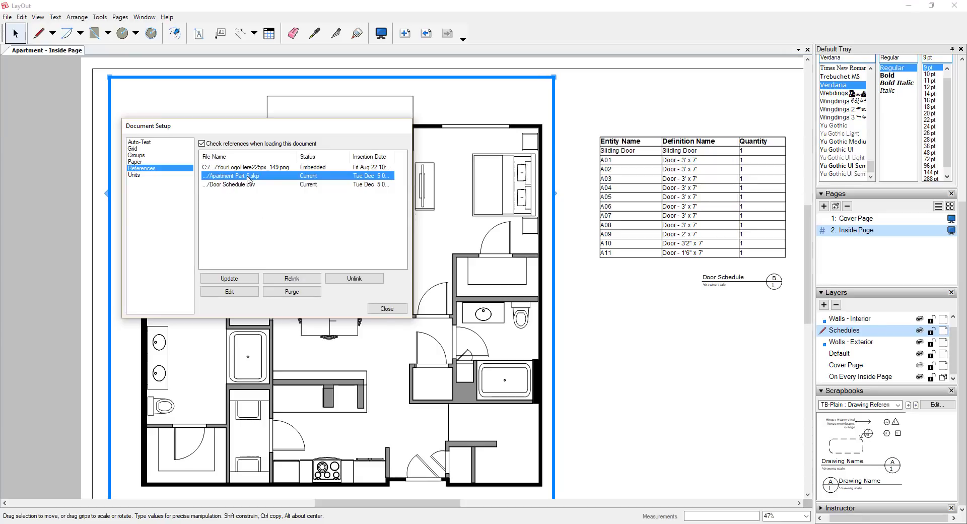
pyautogui.click(226, 279)
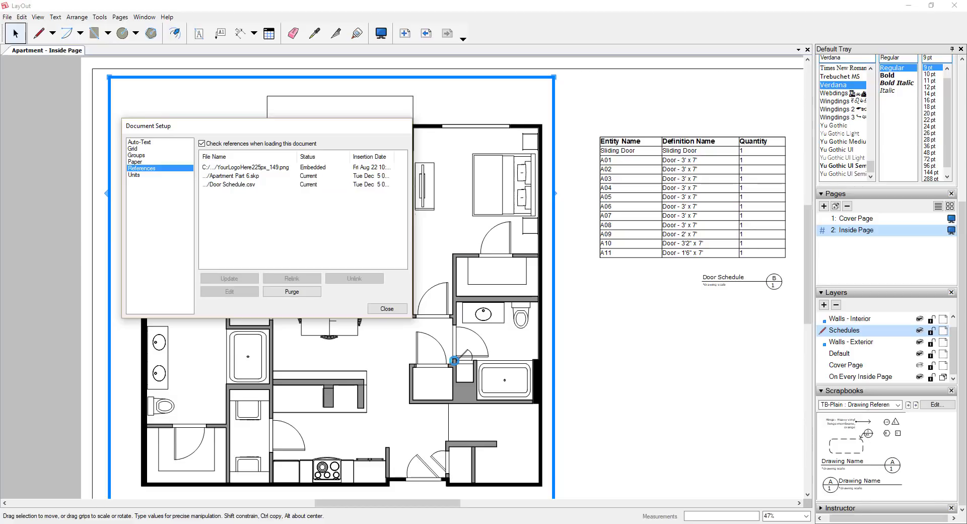
# Place a leader label from the closet door of the bedroom nearest the schedule to the blank area below the Door Schedule.
pyautogui.click(387, 309)
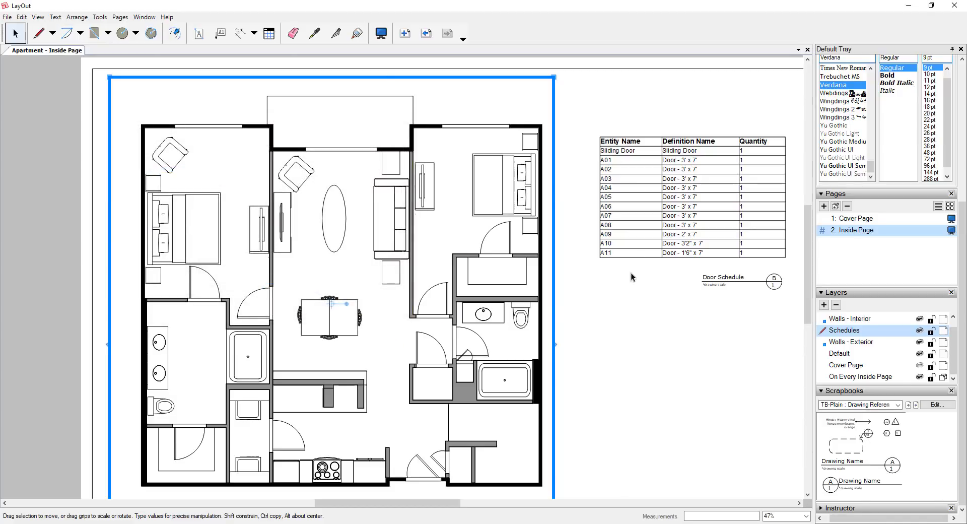
pyautogui.scroll(1, 679, 302)
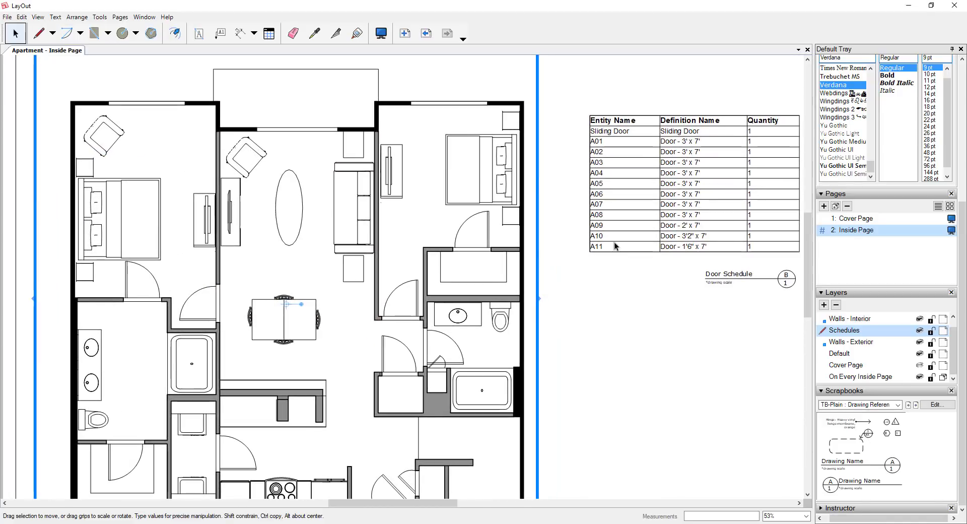
pyautogui.click(220, 33)
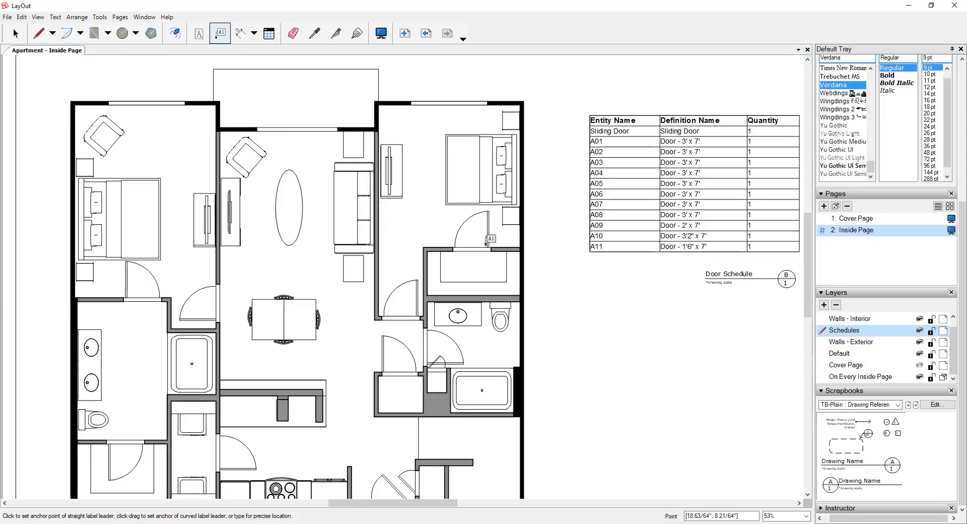
pyautogui.click(472, 251)
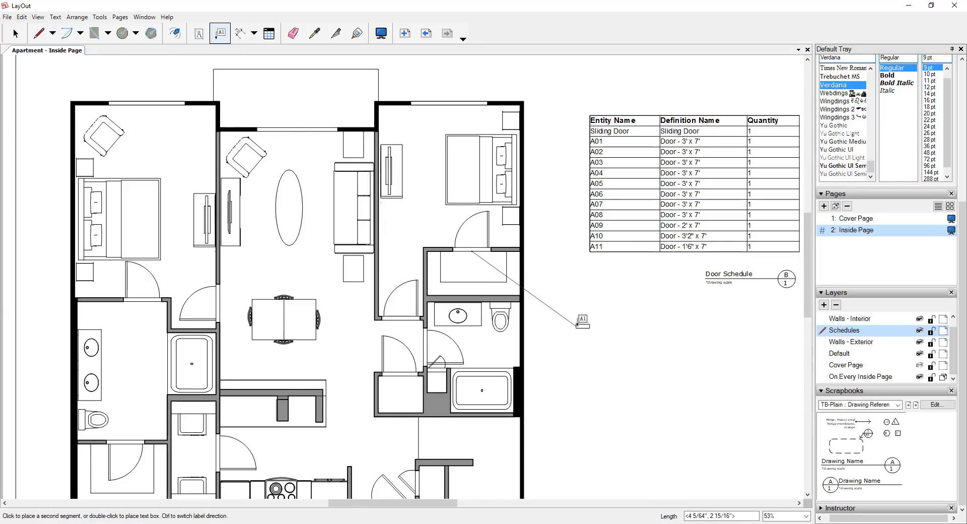
pyautogui.click(588, 316)
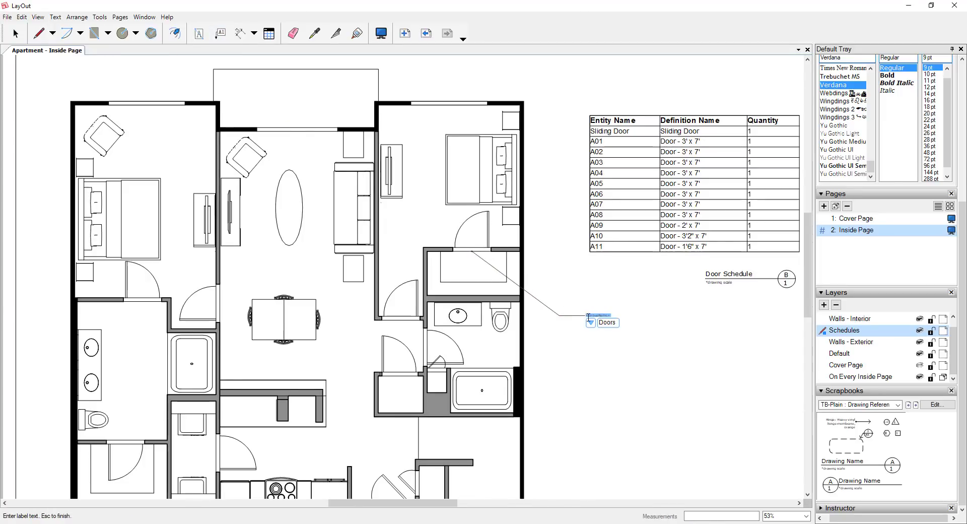
# Set the new label's text to entity A03's component definition name, Door - 3' x 7'.
pyautogui.click(591, 323)
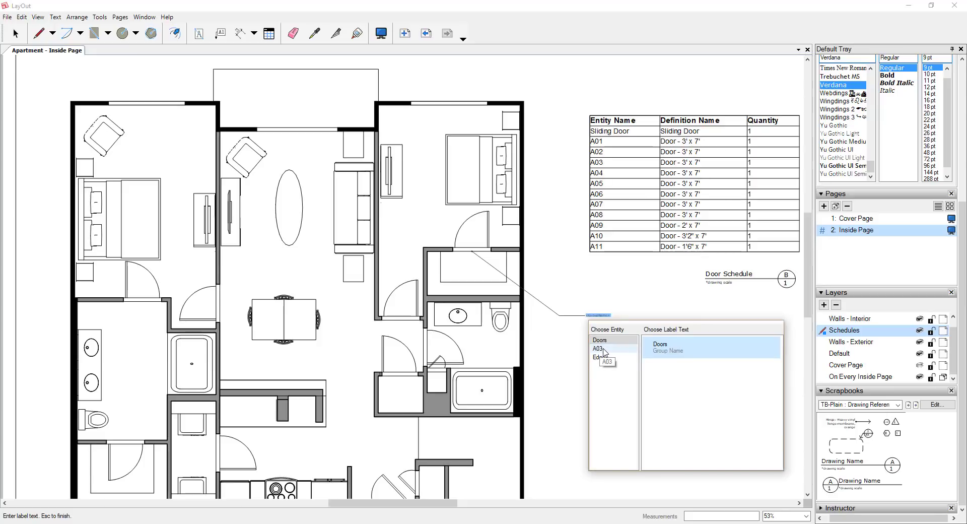
pyautogui.click(599, 349)
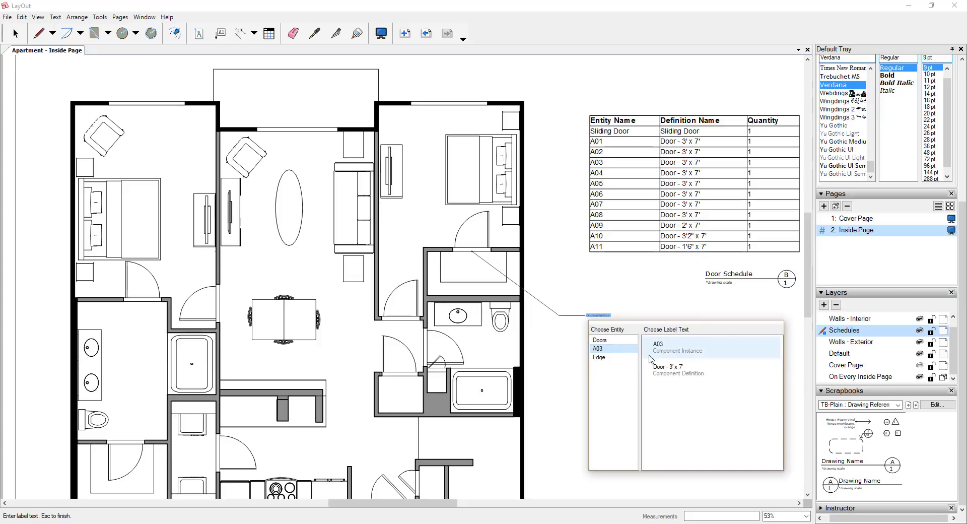
pyautogui.click(684, 370)
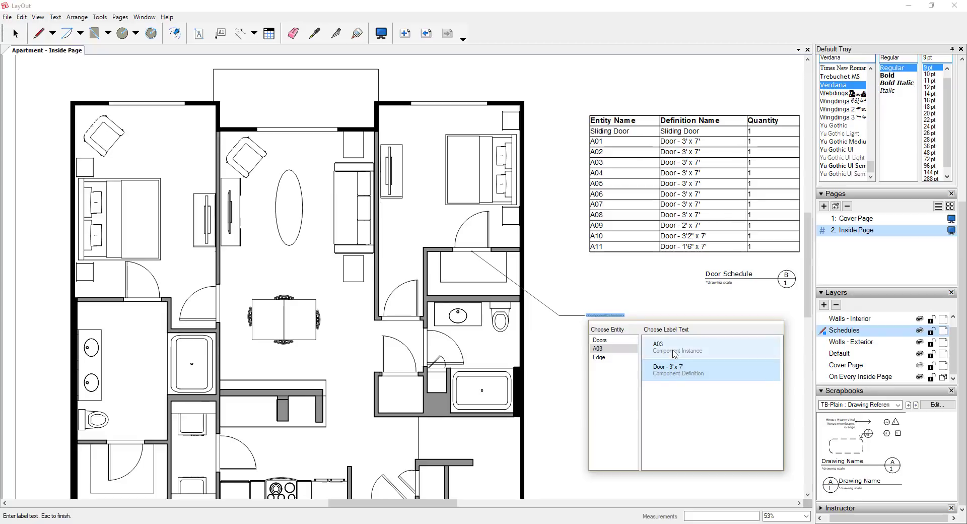
pyautogui.click(679, 353)
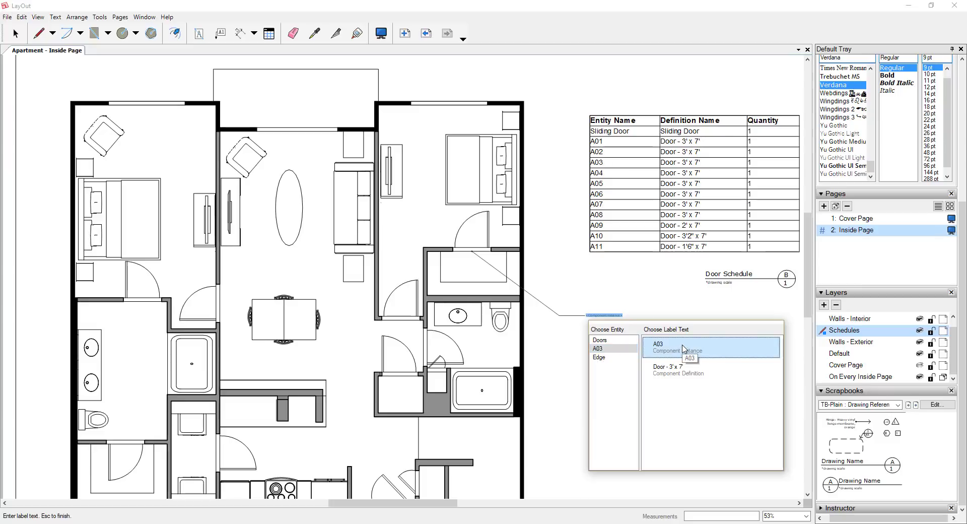
pyautogui.click(678, 374)
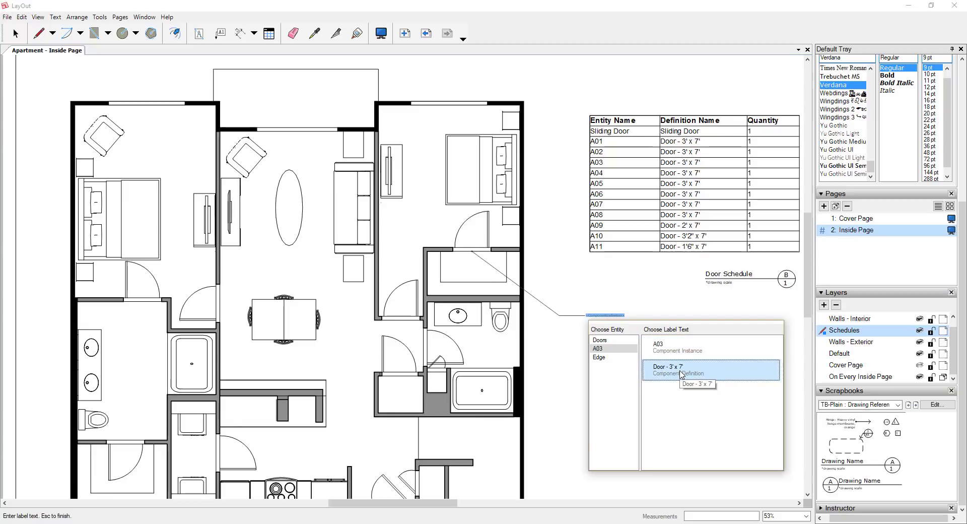
pyautogui.click(681, 374)
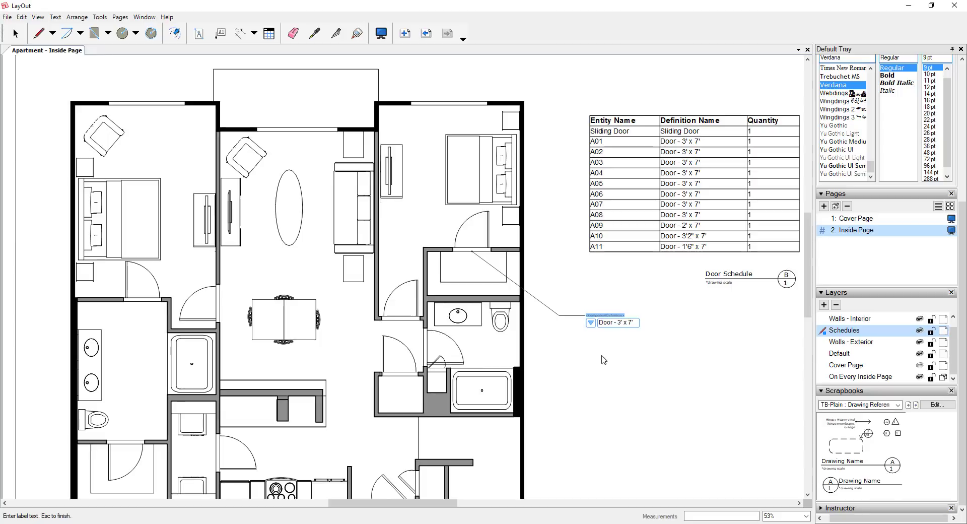
pyautogui.press('Escape')
pyautogui.press('space')
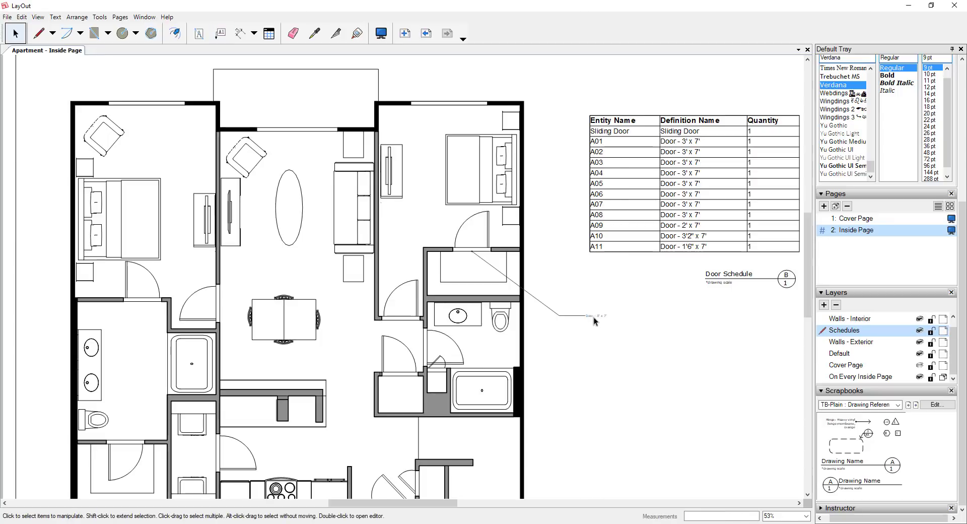
# Set the Door - 3' x 7' label's text size to 28 pt.
pyautogui.click(594, 316)
pyautogui.click(930, 120)
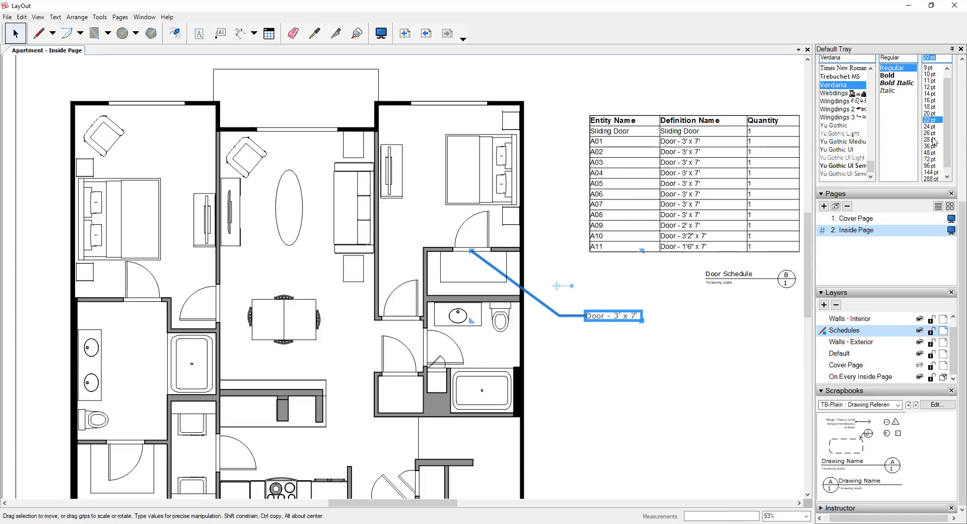
pyautogui.click(930, 139)
pyautogui.click(667, 352)
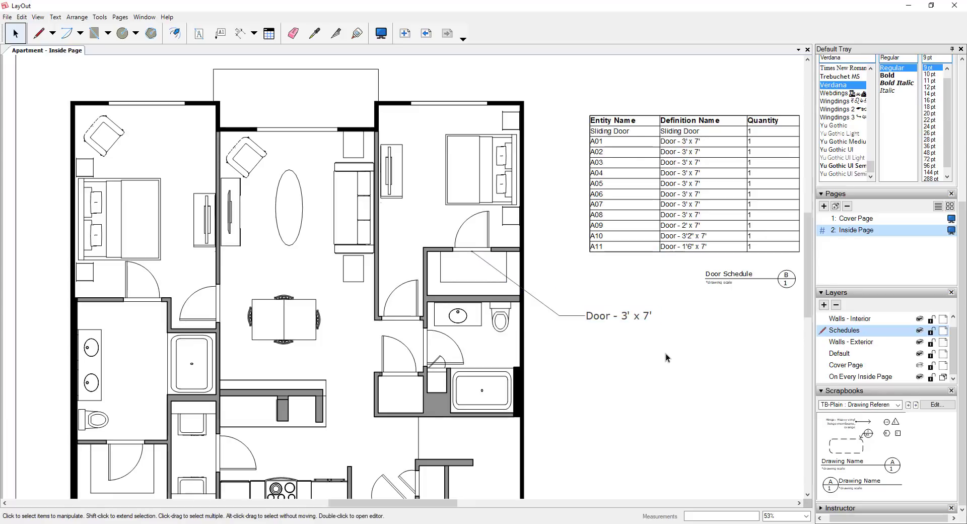
# Add a leader label from the same bedroom's entry door, using its component instance name A02 as the text.
pyautogui.scroll(-1, 667, 353)
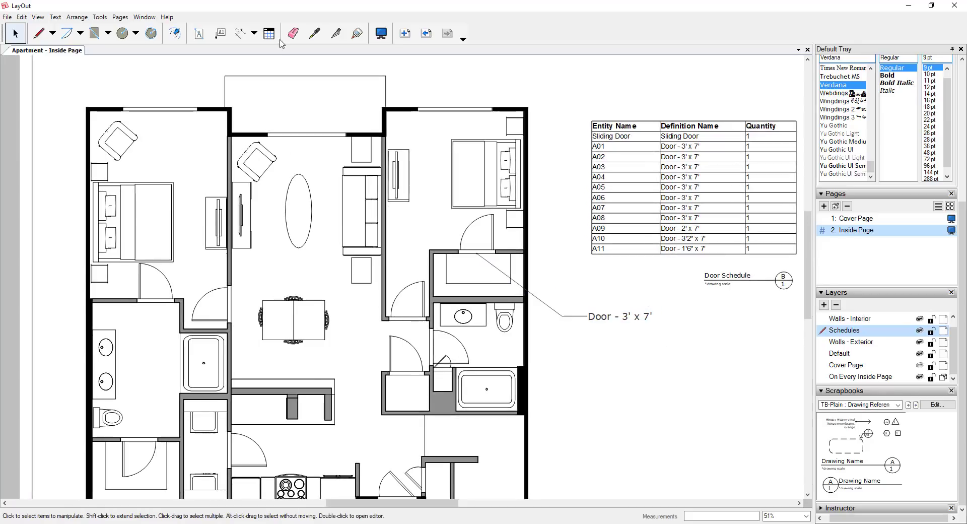
pyautogui.click(228, 34)
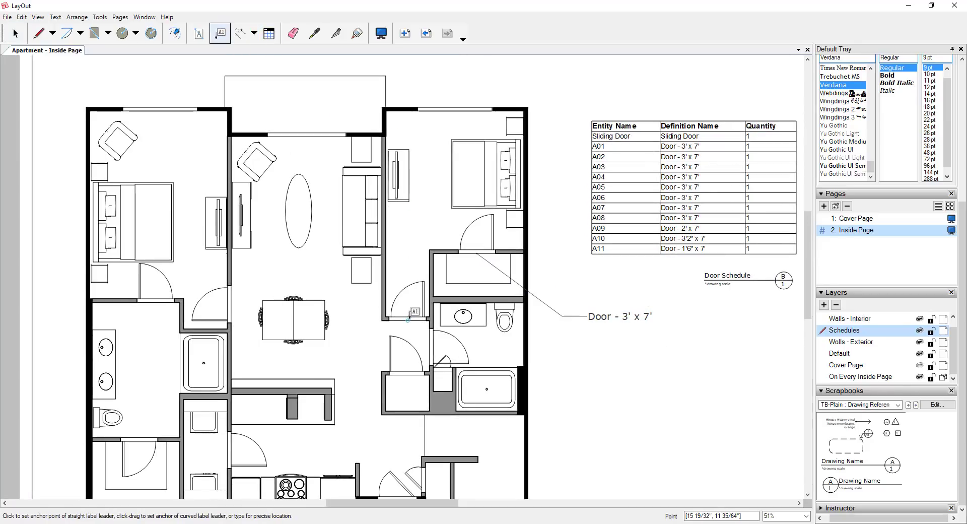
pyautogui.click(407, 319)
pyautogui.click(574, 377)
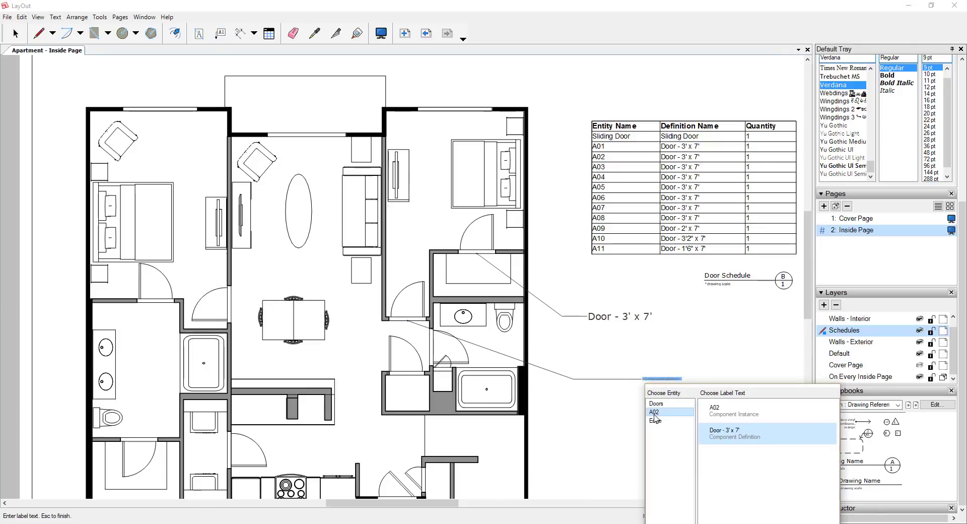
pyautogui.click(732, 416)
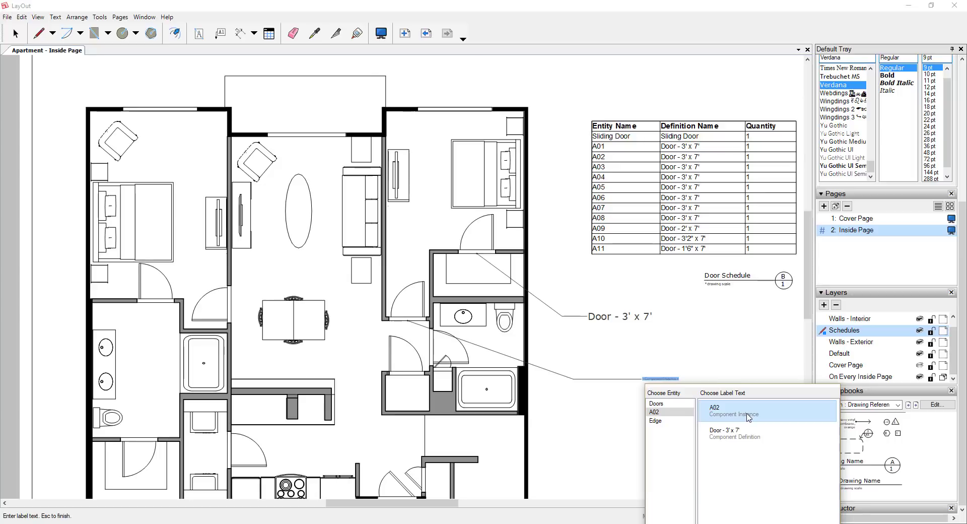
pyautogui.press('Escape')
pyautogui.press('Escape')
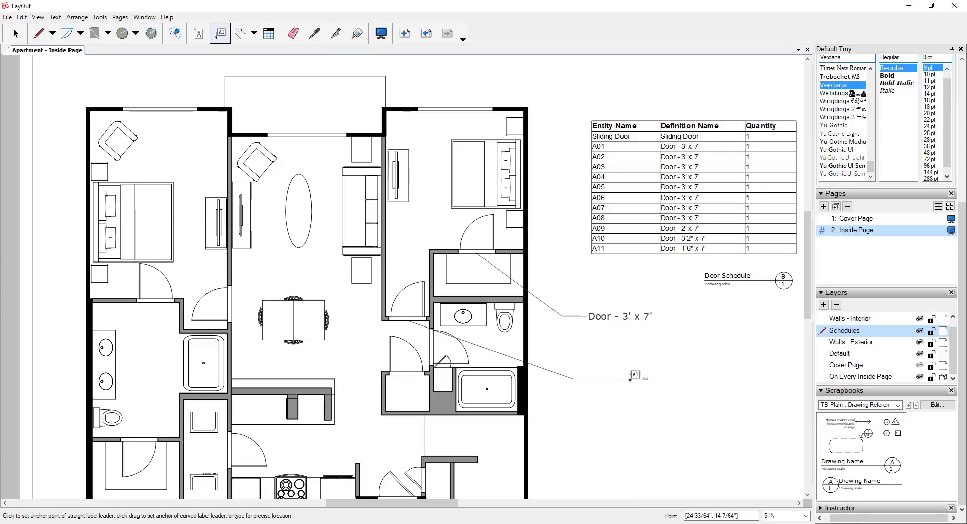
# Set the A02 label's text size to 28 pt.
pyautogui.click(643, 381)
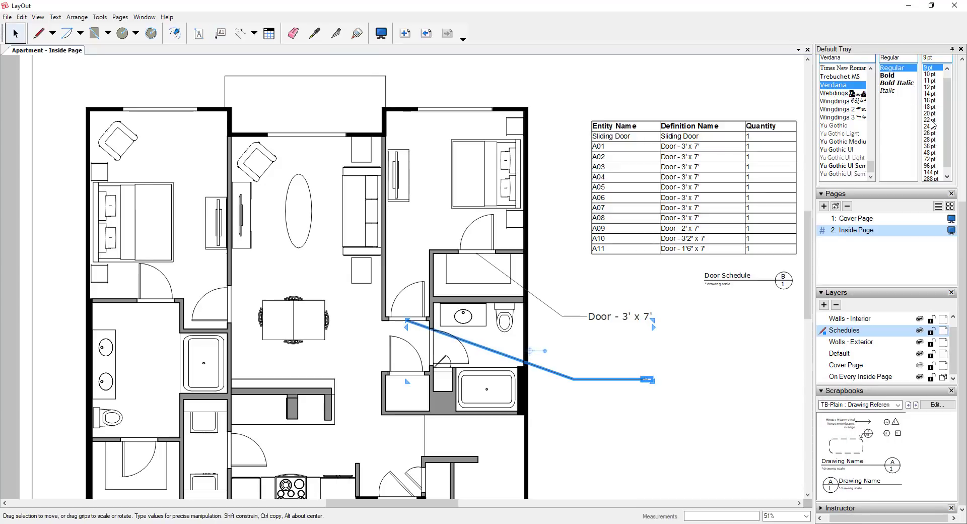
pyautogui.click(930, 140)
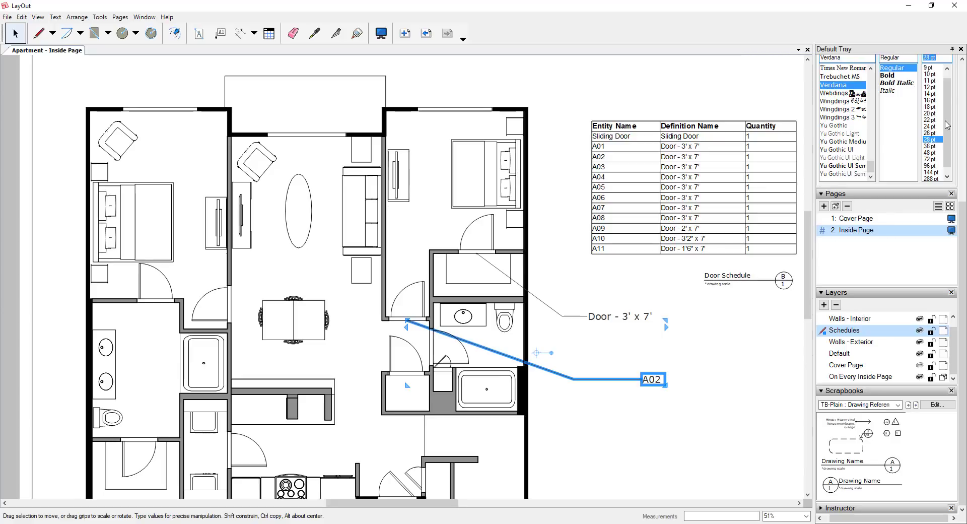
pyautogui.scroll(2, 925, 128)
pyautogui.click(756, 389)
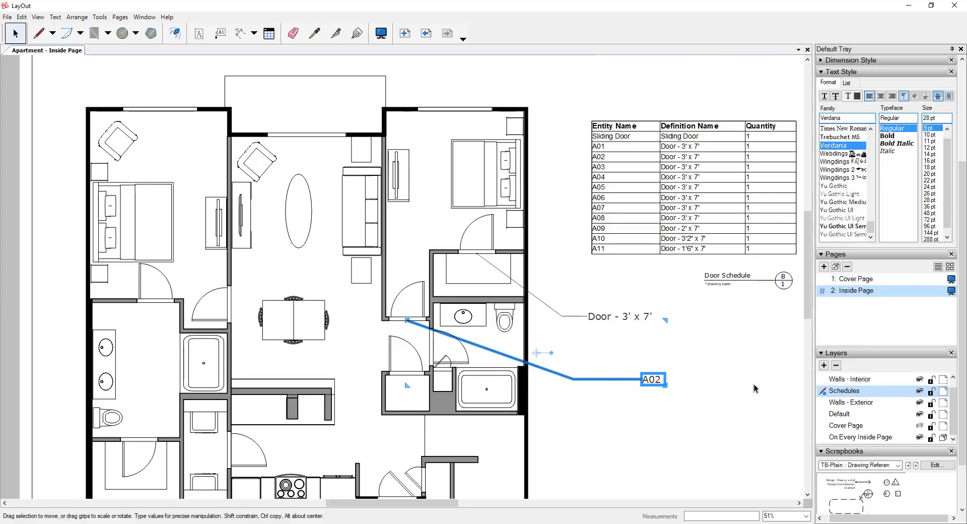
# Label the living room's entertainment center with a leader ending above the plan, using its component instance name Entertainment Center - LR.
pyautogui.scroll(-2, 693, 348)
pyautogui.scroll(2, 695, 346)
pyautogui.scroll(-1, 655, 346)
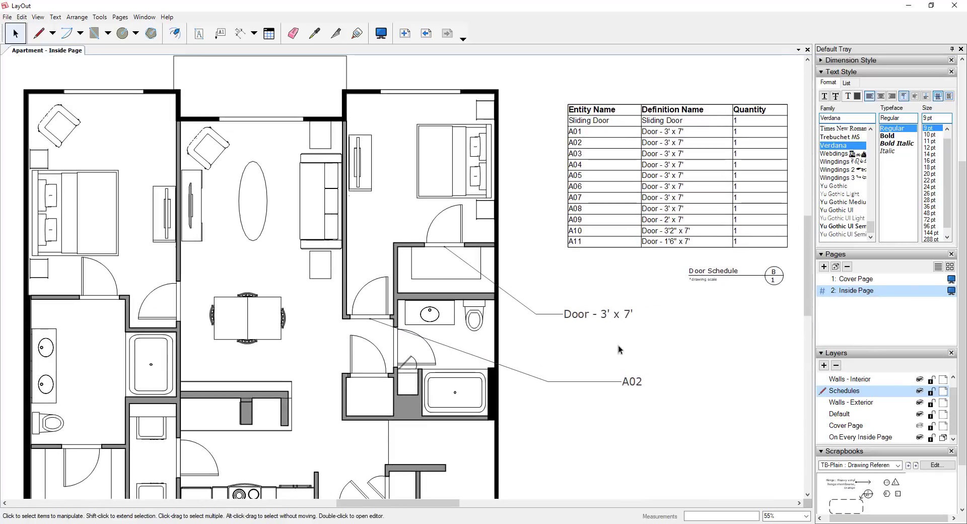
pyautogui.scroll(-2, 438, 287)
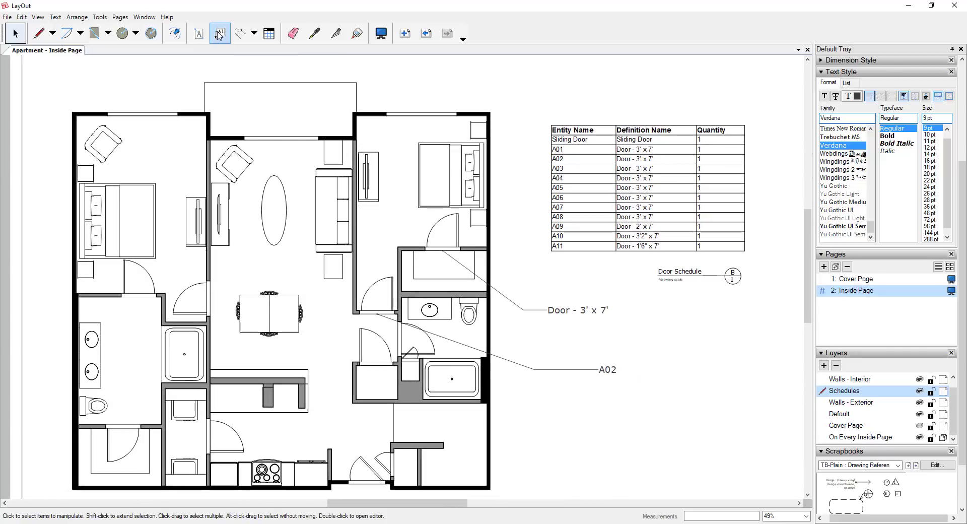
pyautogui.click(219, 34)
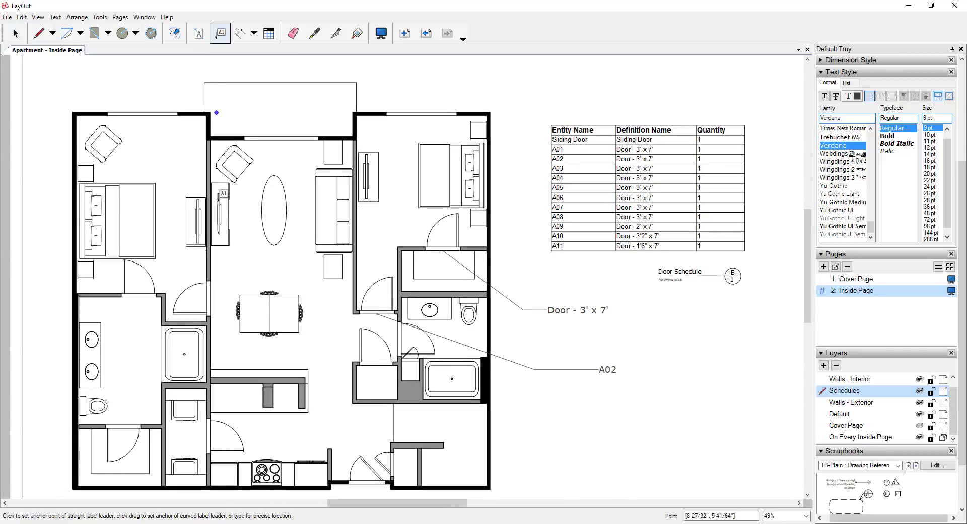
pyautogui.click(220, 212)
pyautogui.click(377, 85)
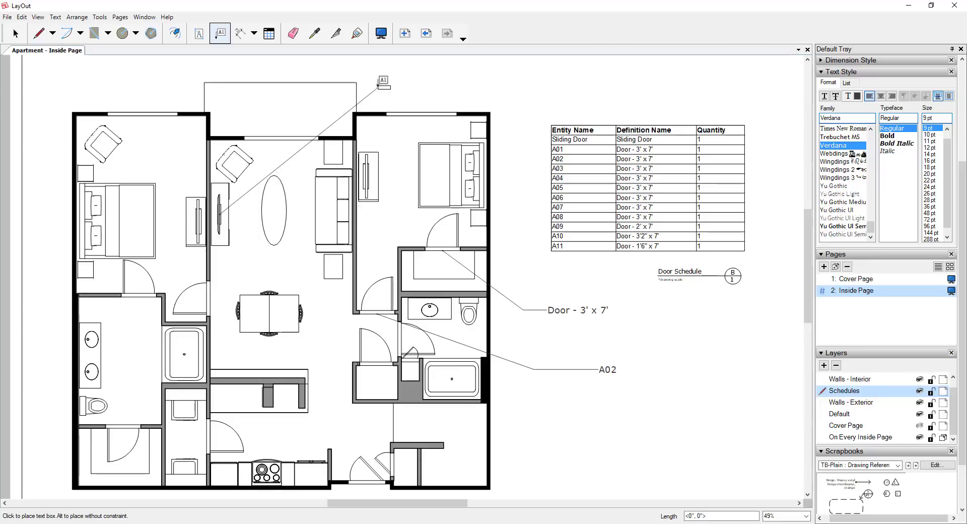
pyautogui.click(407, 89)
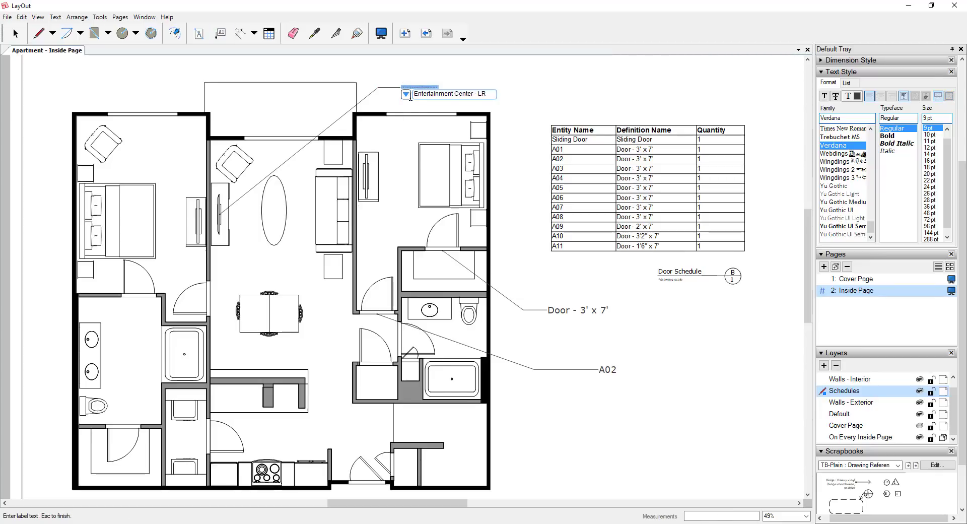
pyautogui.click(407, 95)
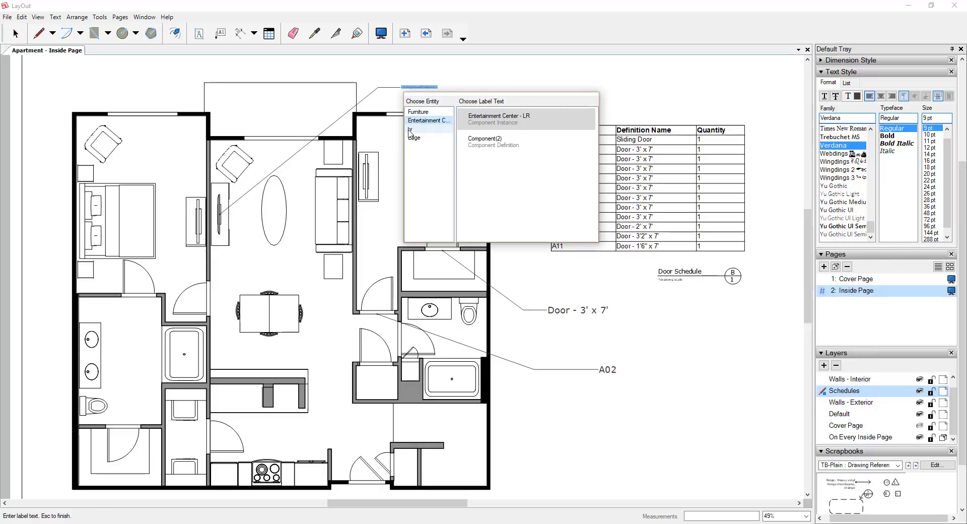
pyautogui.click(524, 123)
pyautogui.press('Escape')
pyautogui.press('space')
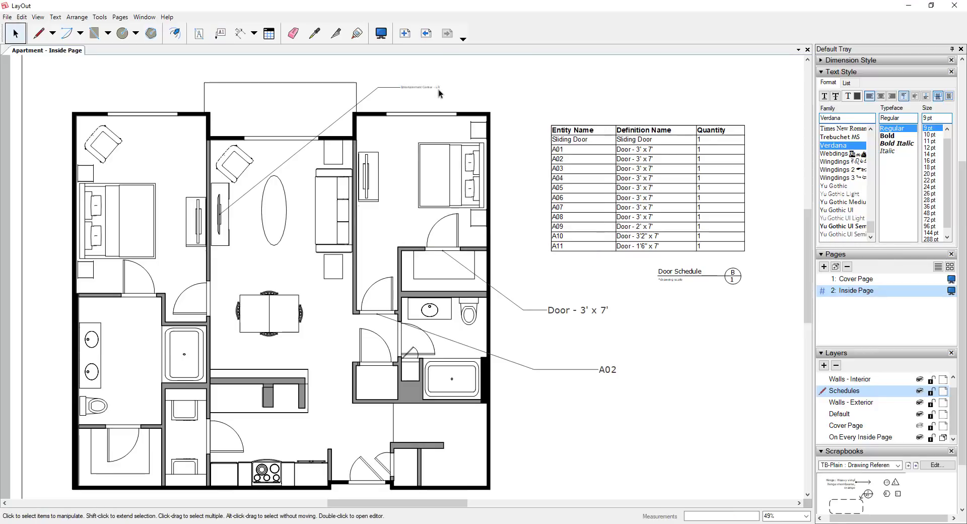
# Set the Entertainment Center - LR label's text size to 26 pt.
pyautogui.click(436, 89)
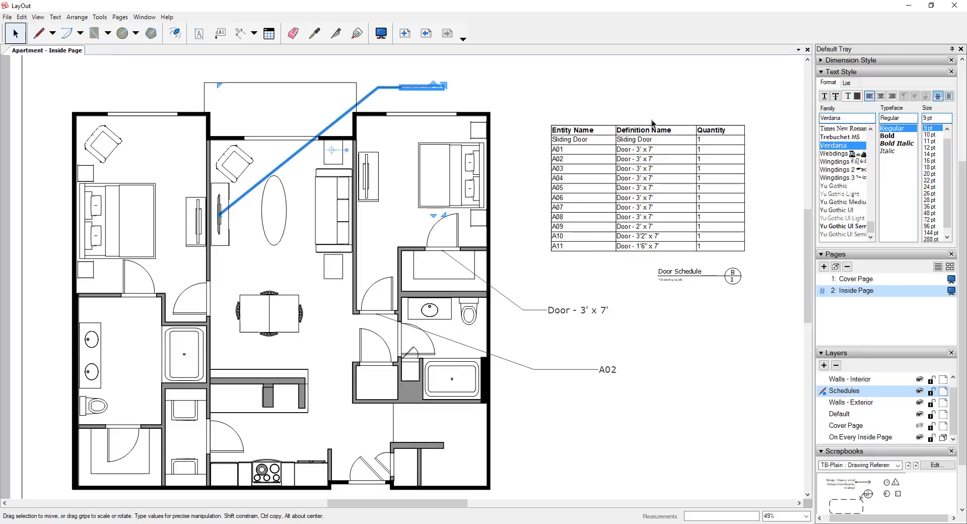
pyautogui.click(929, 195)
pyautogui.click(577, 99)
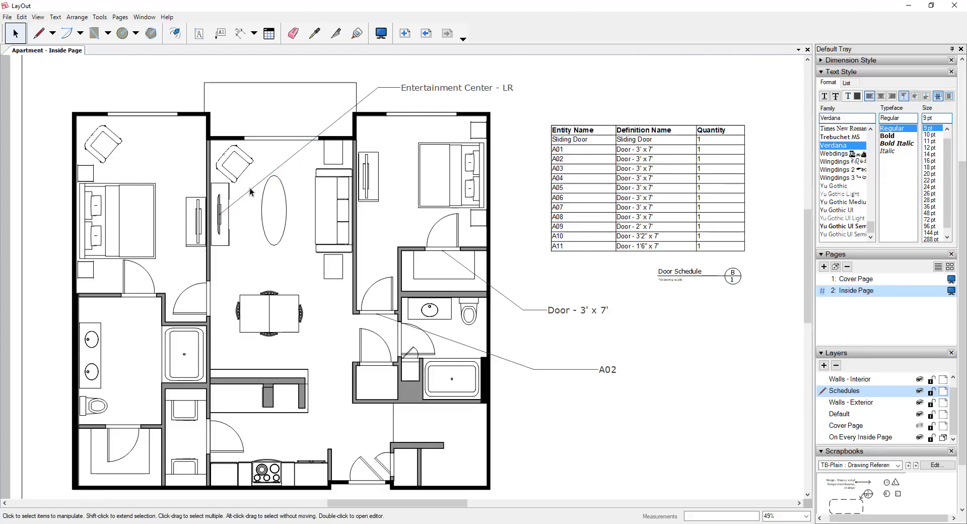
pyautogui.scroll(-3, 533, 185)
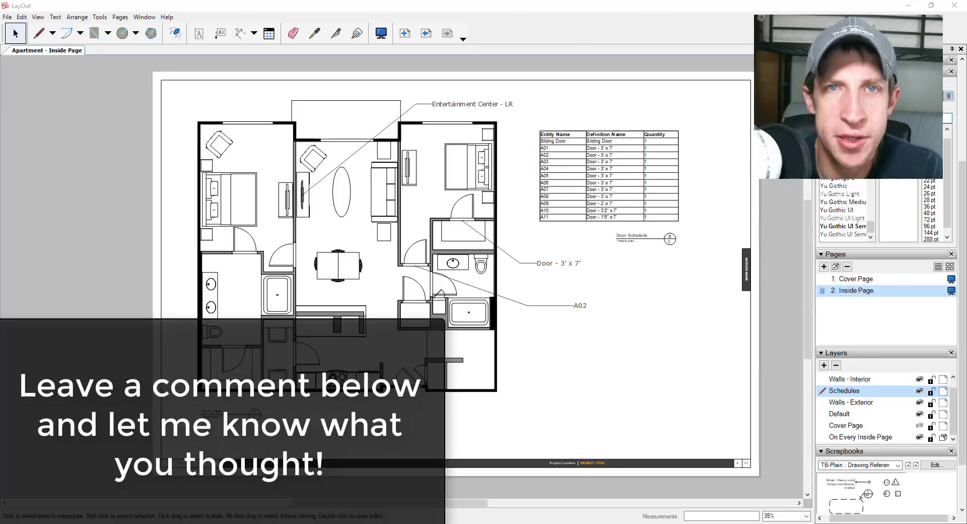